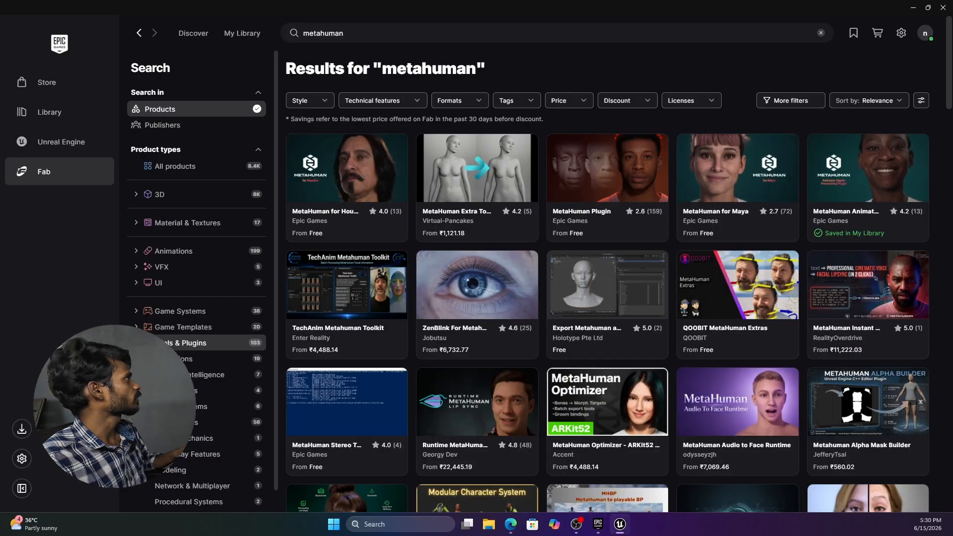
Switch to the Unreal Engine project browser and choose the Film / Video & Live Events Blank template for a new project.
left_click_drag(1, 28, 595, 20)
left_click(742, 23)
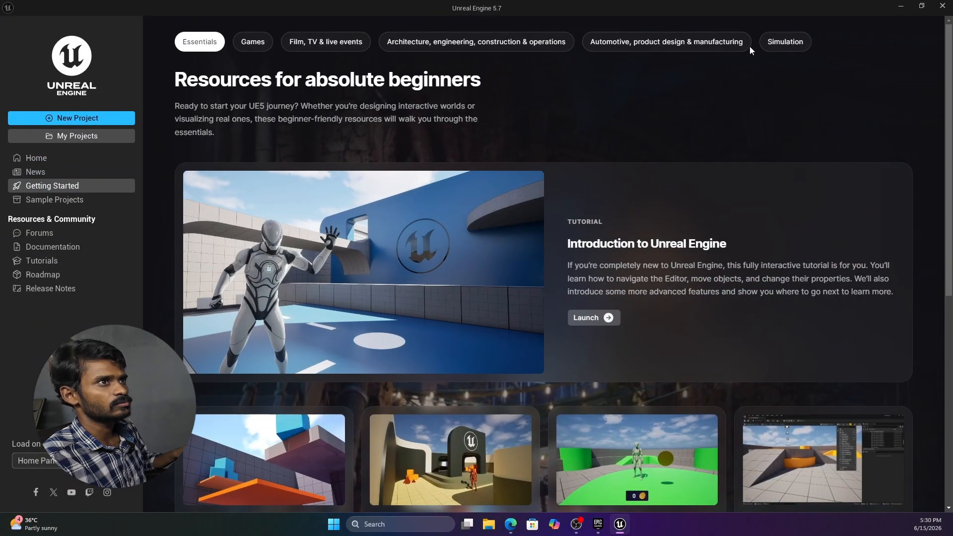
left_click(100, 123)
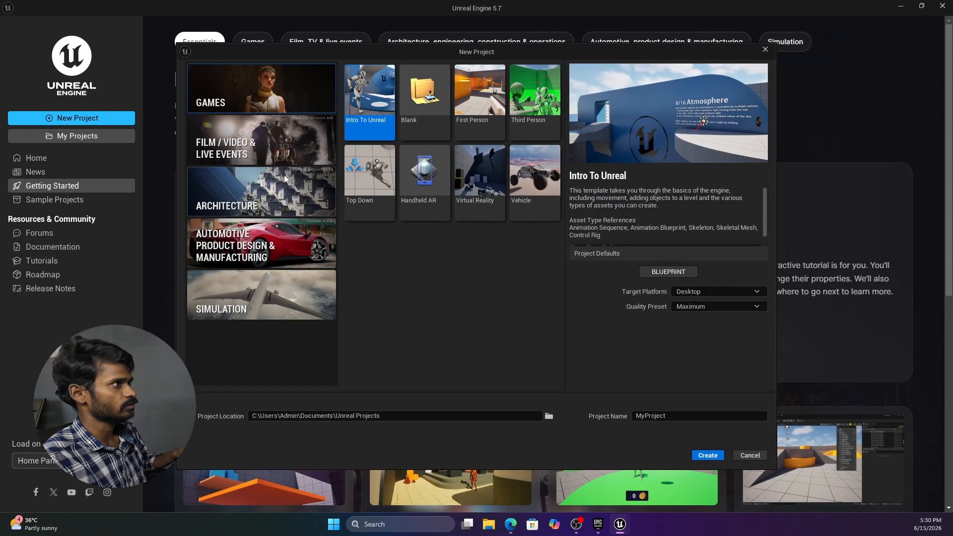
left_click(278, 141)
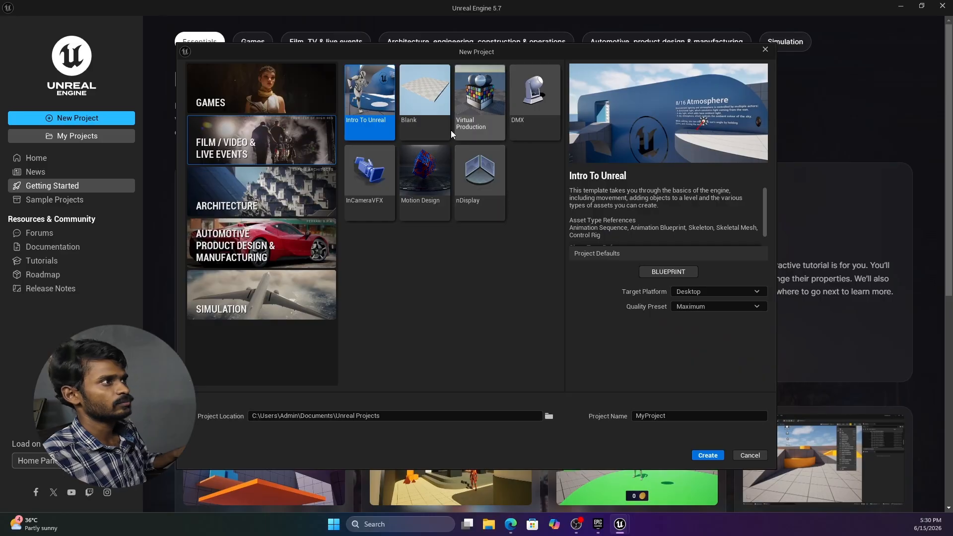
left_click(425, 97)
Name the new project metahuman_animation and create it.
left_click(692, 416)
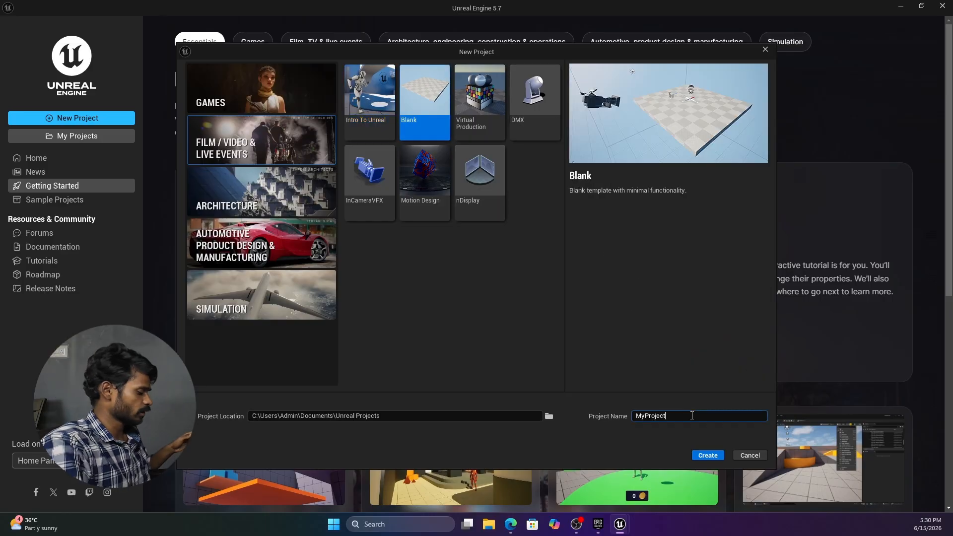
key("BackSpace")
key("BackSpace")
key("BackSpace")
key("BackSpace")
key("BackSpace")
key("BackSpace")
key("BackSpace")
key("BackSpace")
key("BackSpace")
type("metahumananimation")
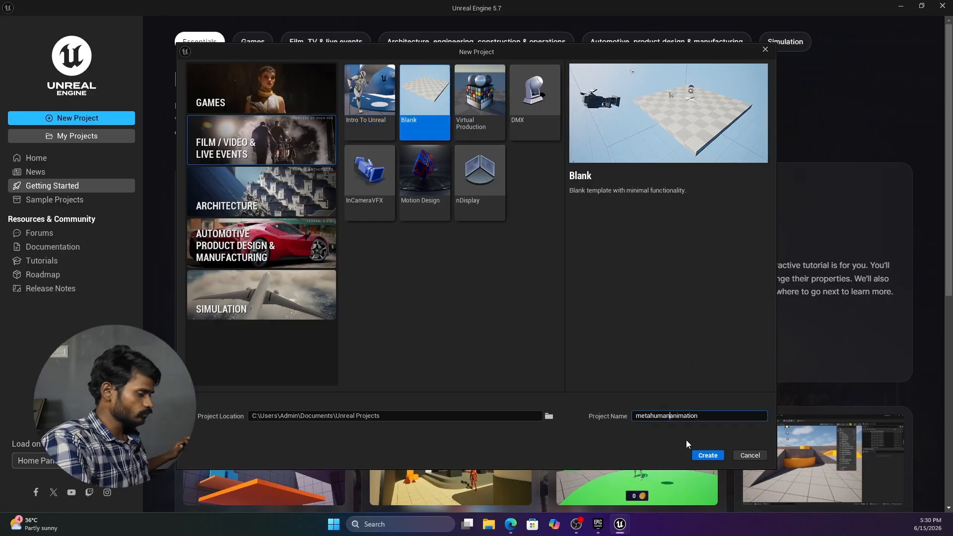
type("_")
left_click(712, 455)
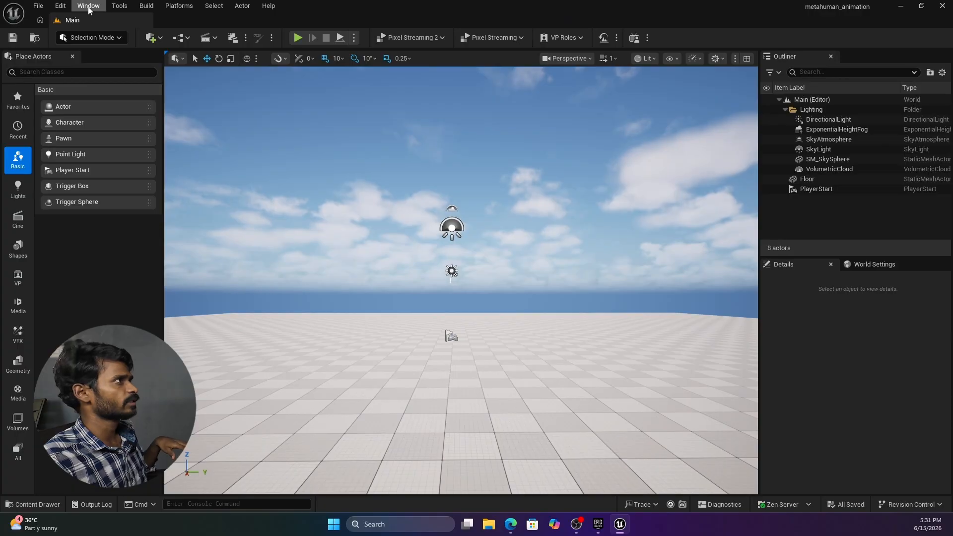
Open the project's plugin manager and search the plugins for "meta".
left_click(62, 6)
left_click(98, 170)
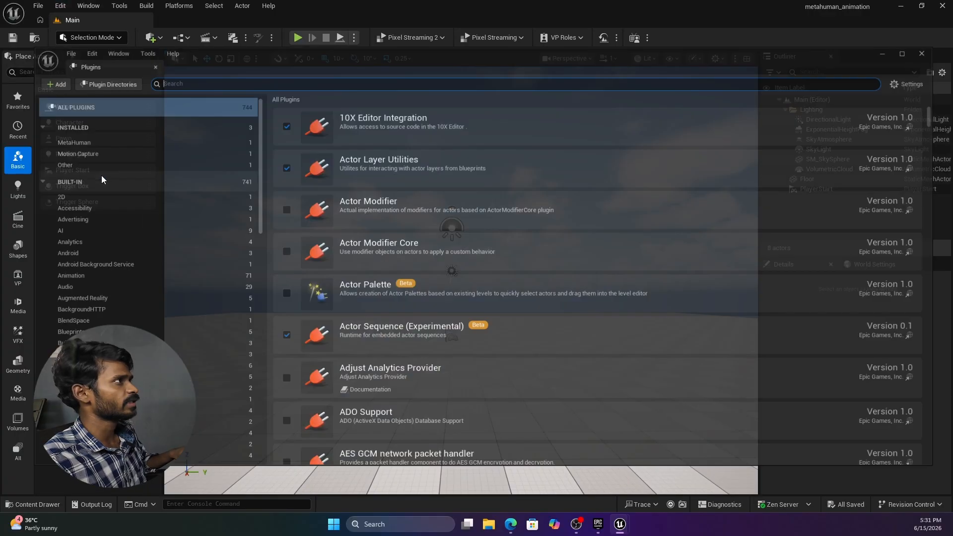
type("me")
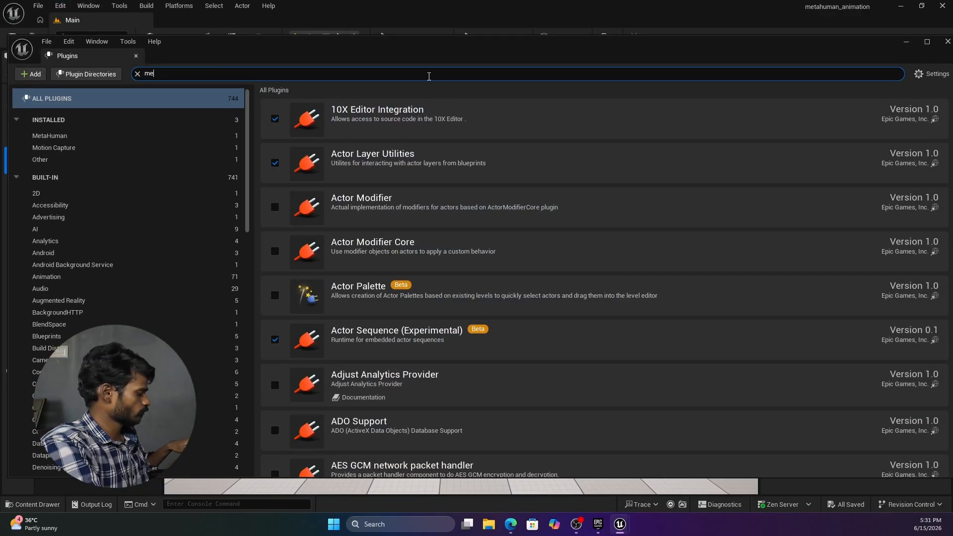
type("ta")
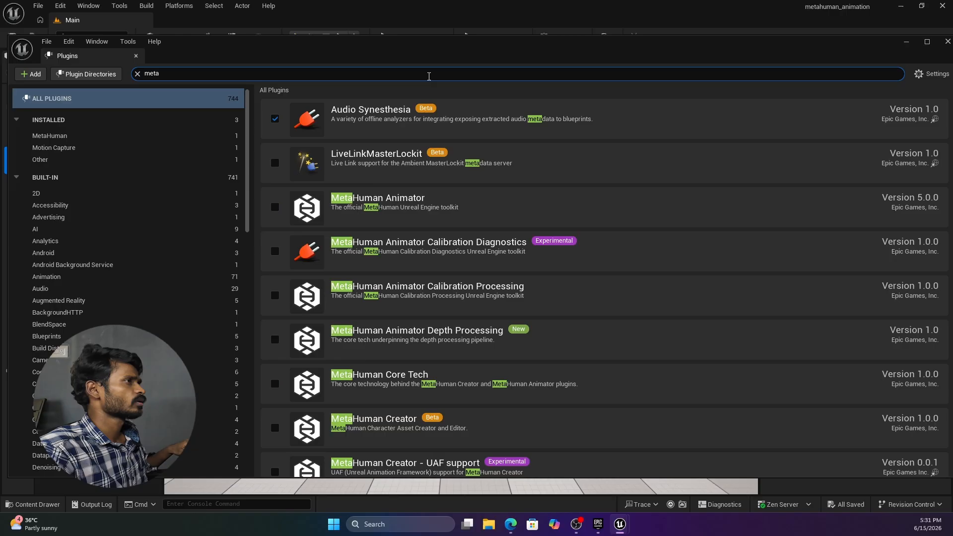
Enable the MetaHuman Animator, Animator Calibration Diagnostics, Animator Calibration Processing and Animator Depth Processing plugins.
left_click(276, 211)
left_click(275, 252)
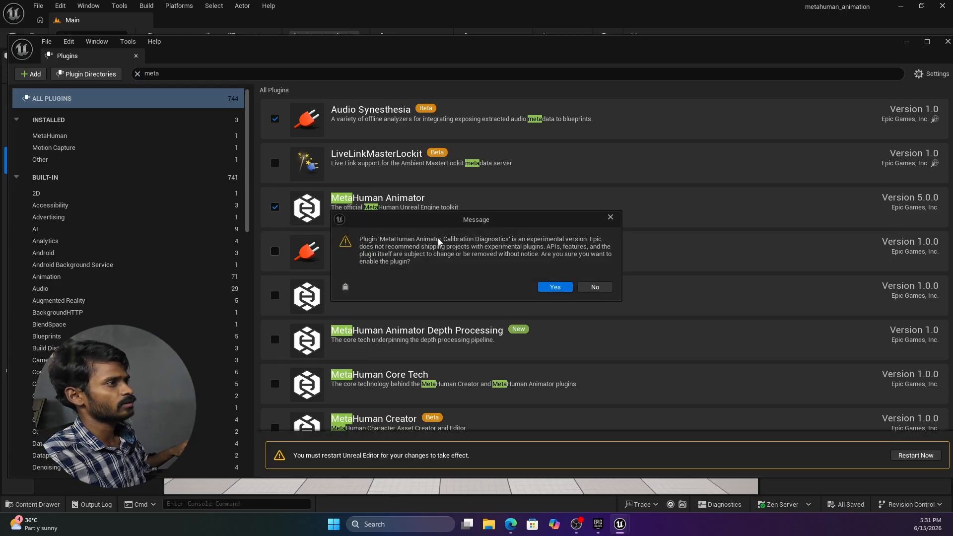
left_click(552, 287)
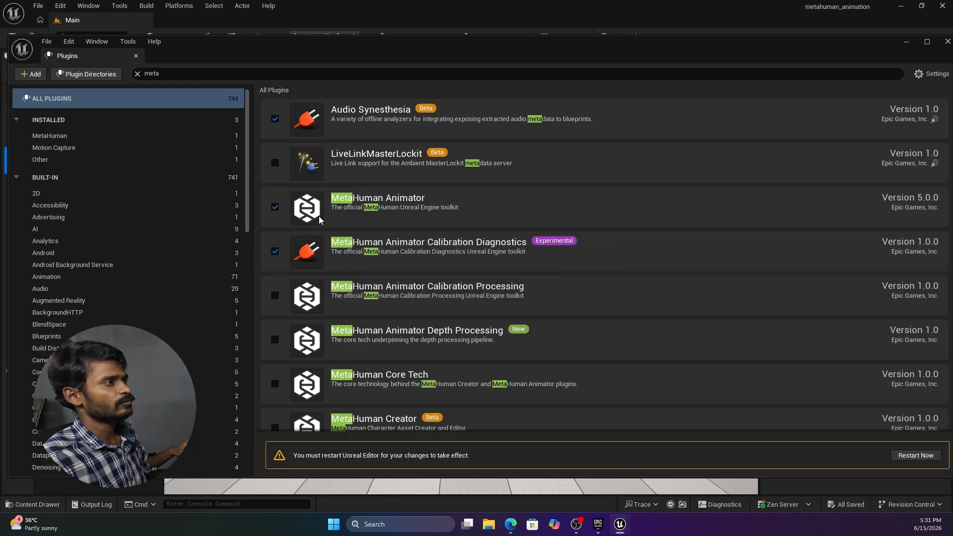
left_click(275, 297)
scroll(308, 305, "down", 1)
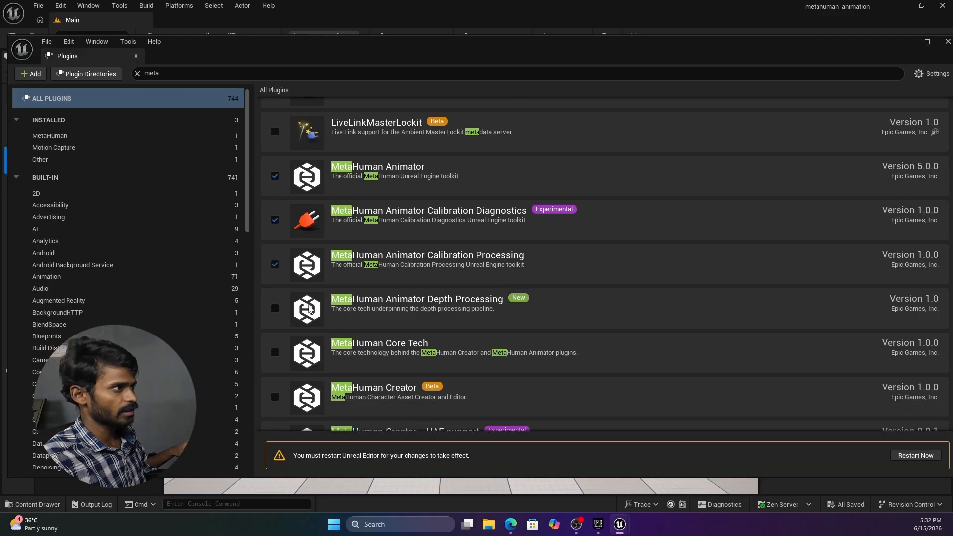
left_click(276, 309)
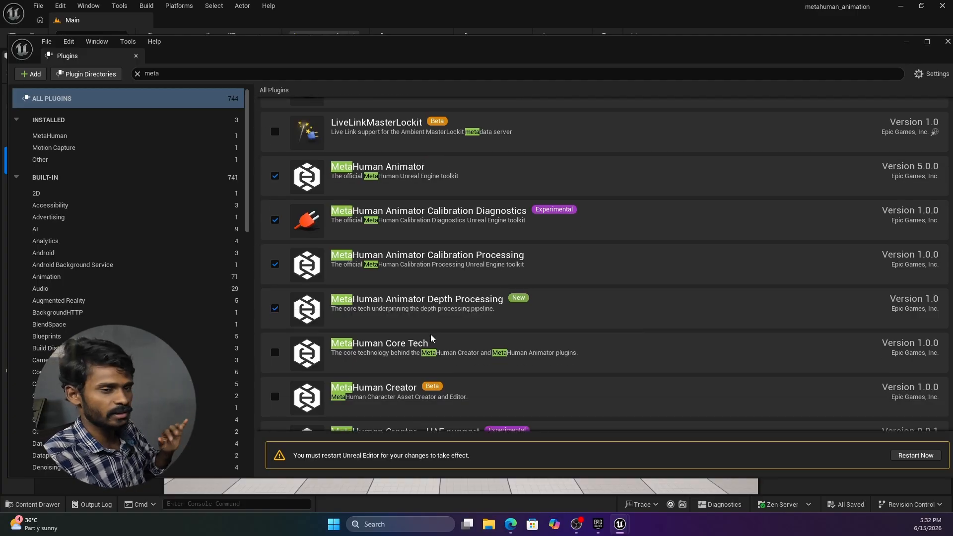
Enable the MetaHuman Core Tech, MetaHuman Creator, MetaHuman Creator - UAF support and MetaHuman Live Link plugins.
scroll(432, 335, "down", 3)
left_click(275, 263)
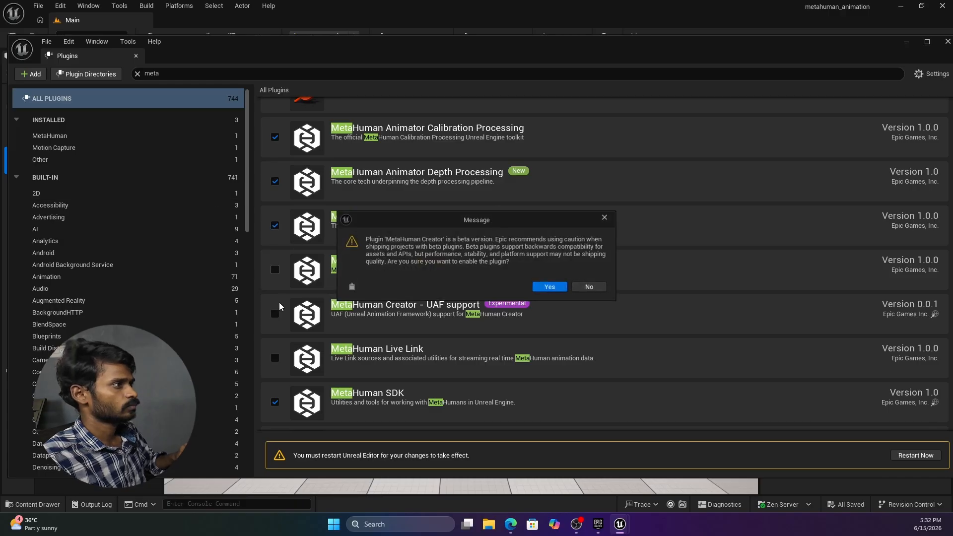
left_click(557, 287)
left_click(275, 314)
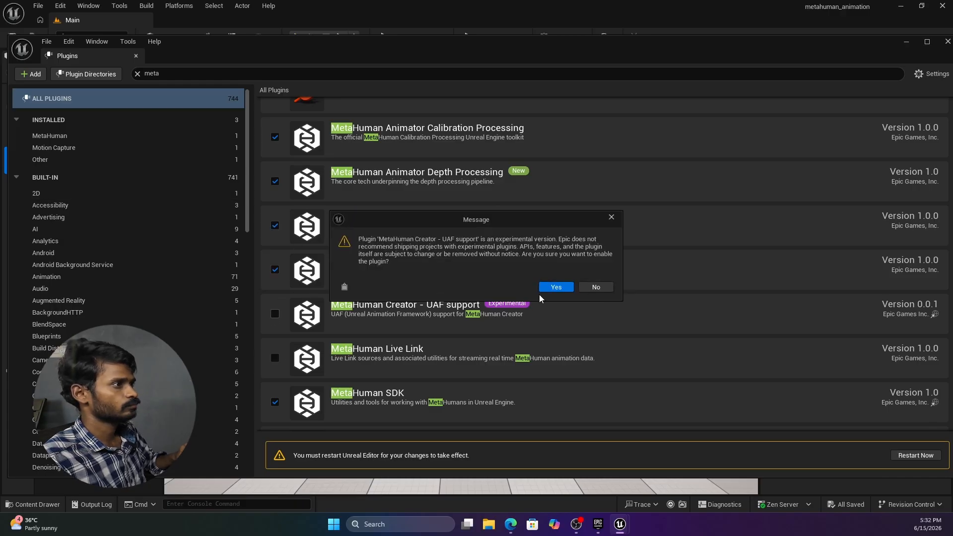
left_click(556, 288)
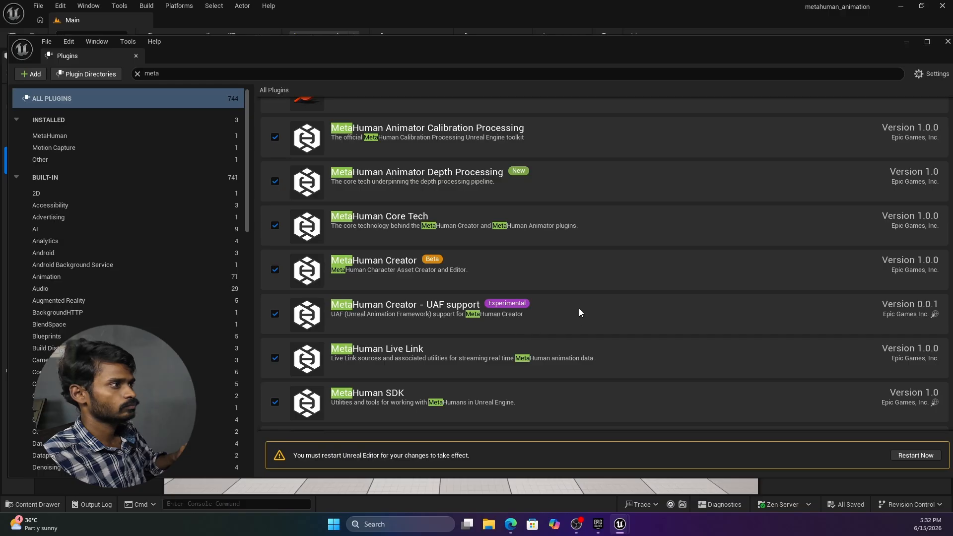
Enable the experimental MetaHumanRuntime plugin and restart the editor to apply the plugin changes.
scroll(579, 308, "down", 2)
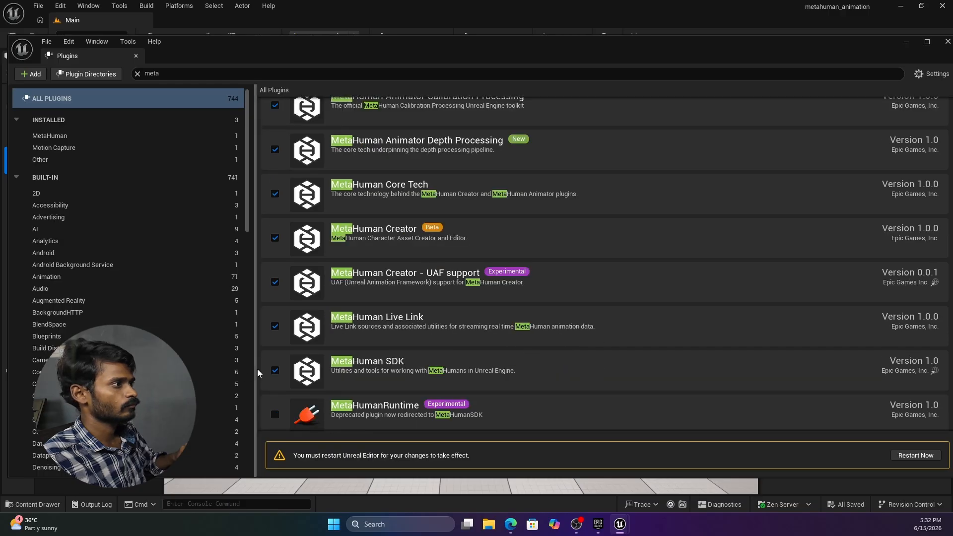
left_click(275, 414)
left_click(556, 289)
scroll(630, 353, "down", 6)
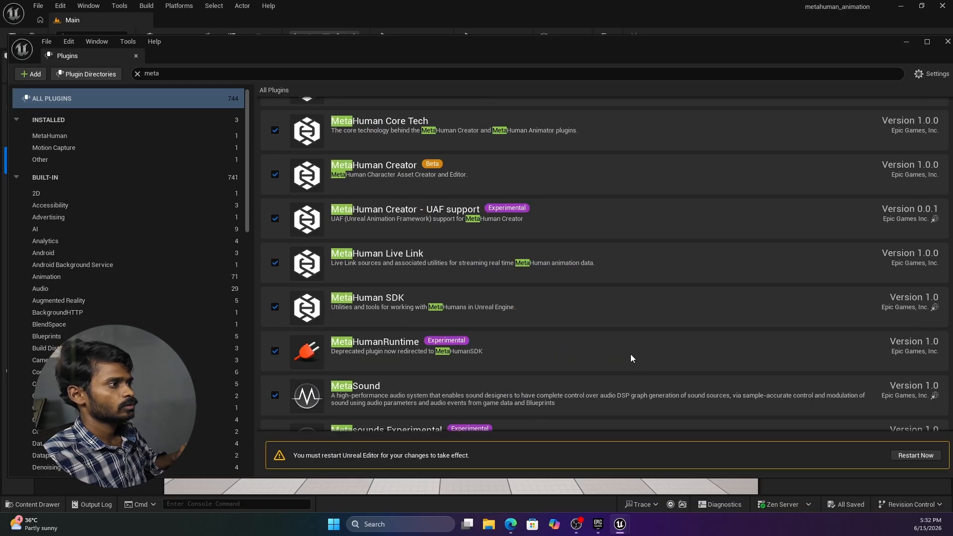
left_click(916, 456)
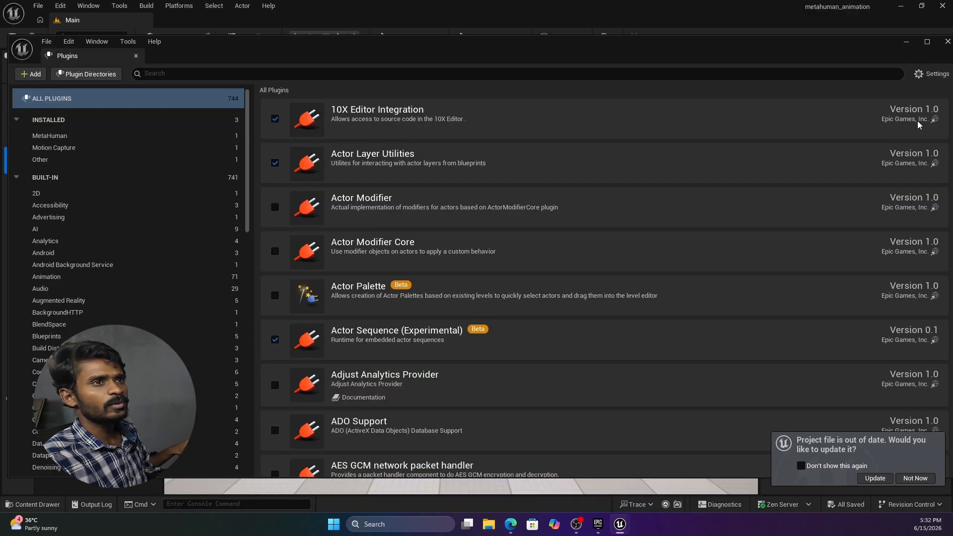
Close the Plugins window and bring up the assets in the project's Content folder.
left_click(948, 43)
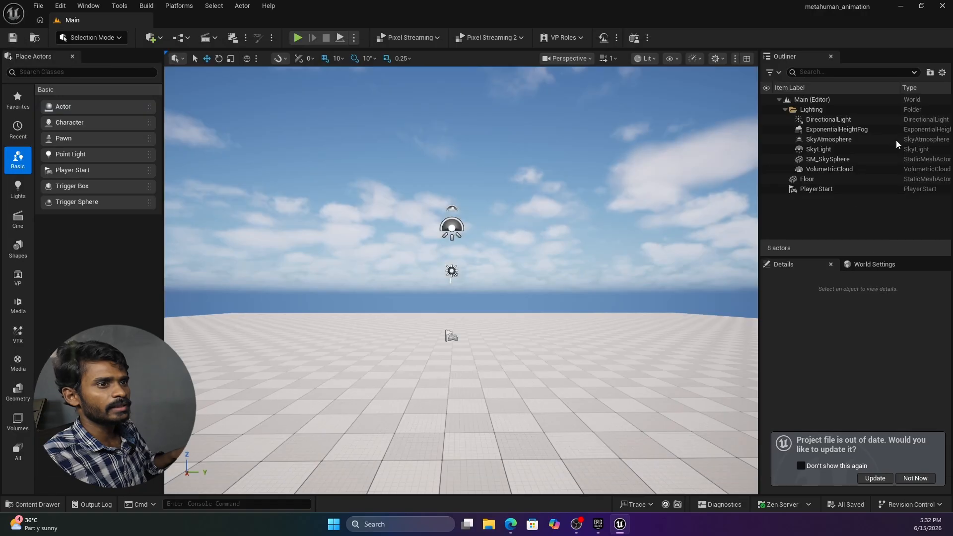
left_click(474, 365)
key("ctrl+space")
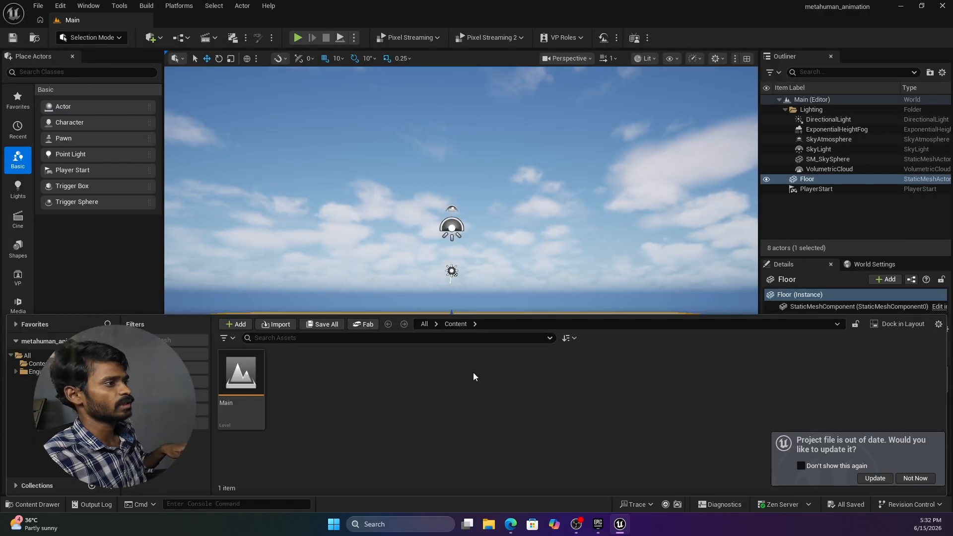
right_click(401, 397)
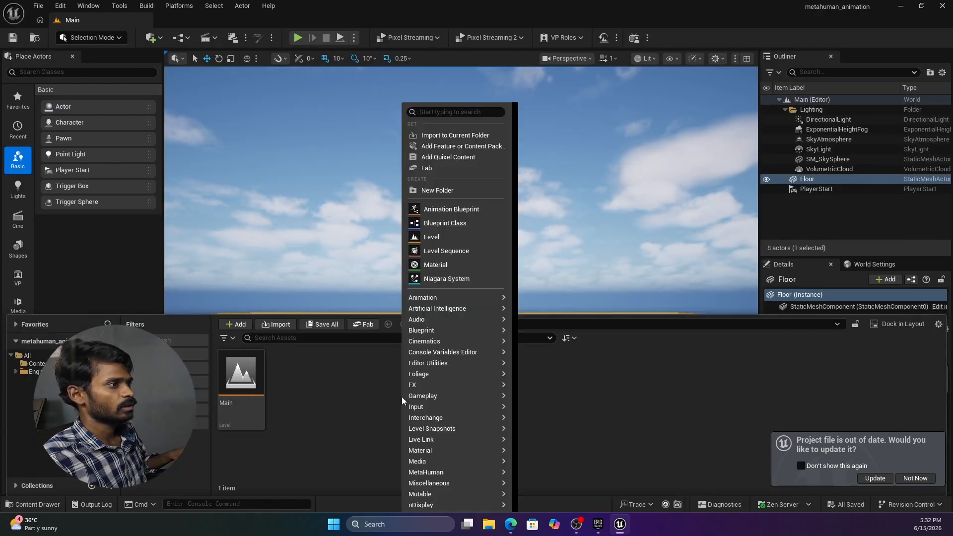
left_click(342, 363)
right_click(411, 379)
left_click(370, 386)
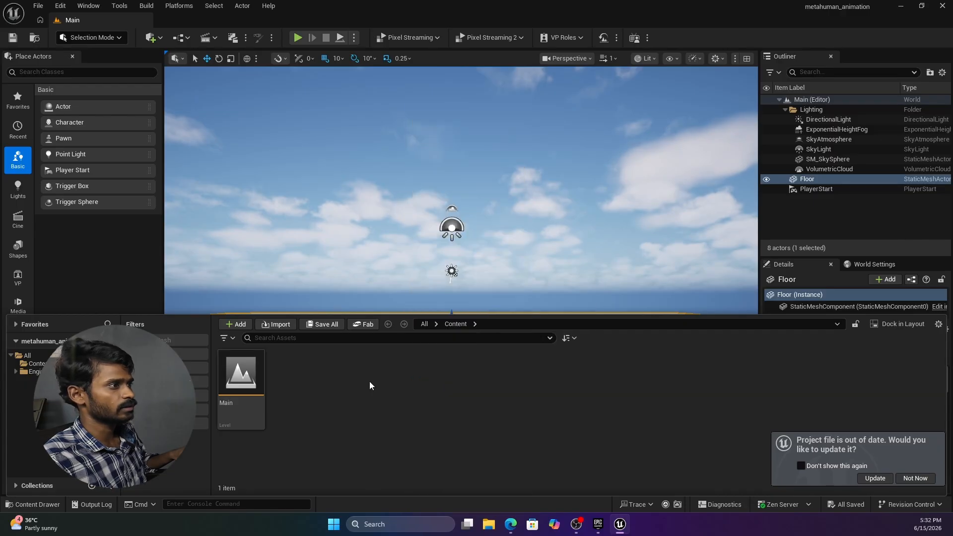
Create a MetaHuman Character asset in the Content folder and name it tom.
right_click(392, 379)
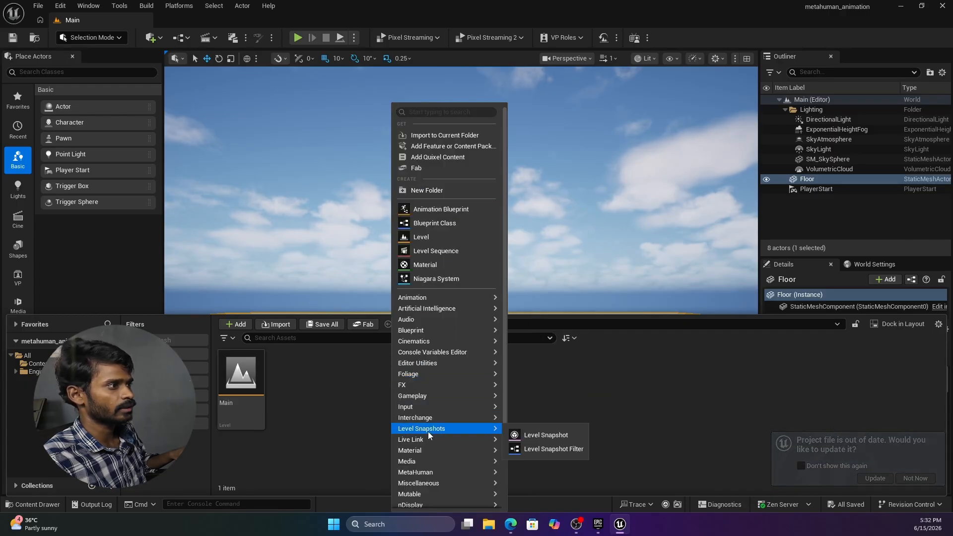
mouse_move(436, 472)
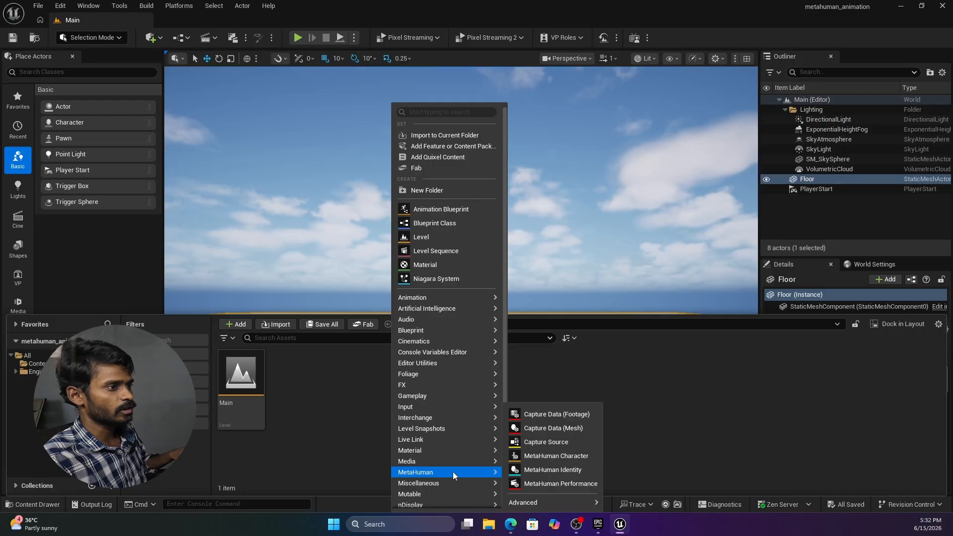
left_click(549, 456)
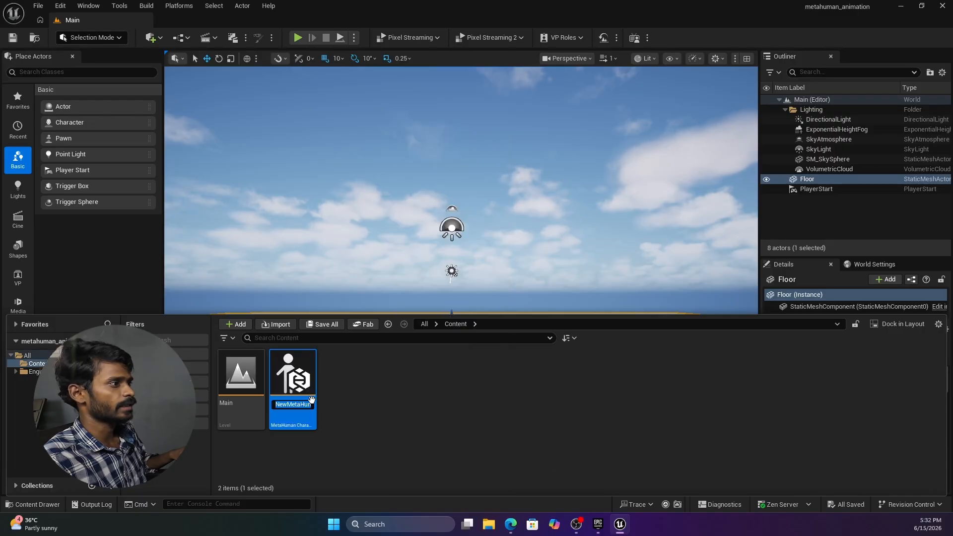
key("BackSpace")
type("t")
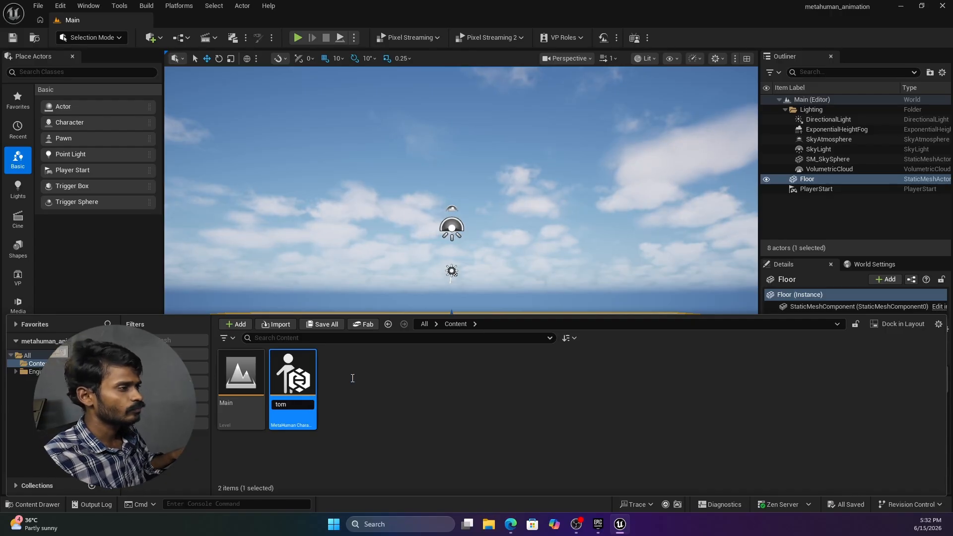
type("om")
key("Return")
Open the tom character in a maximized editor window and enable the missing project settings.
double_click(300, 381)
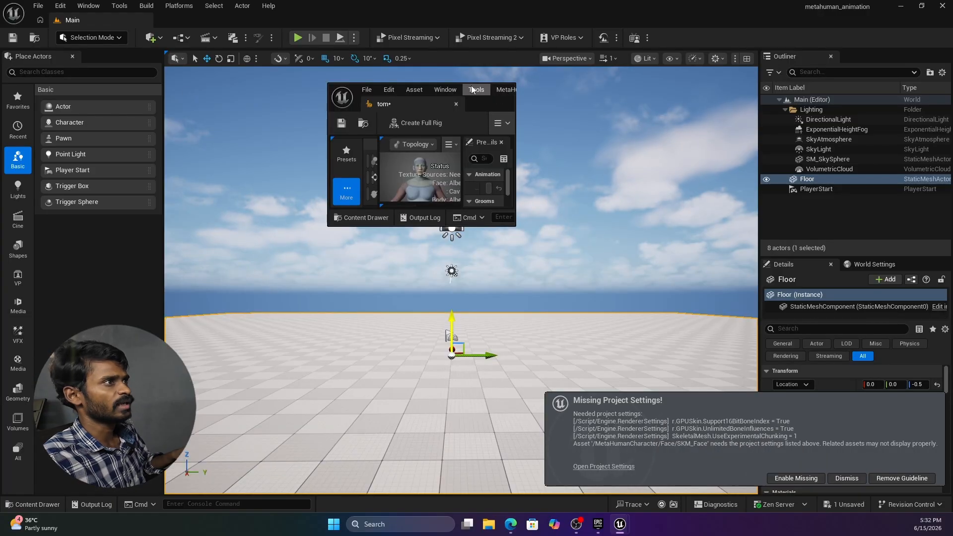
left_click(518, 99)
left_click_drag(515, 100, 827, 106)
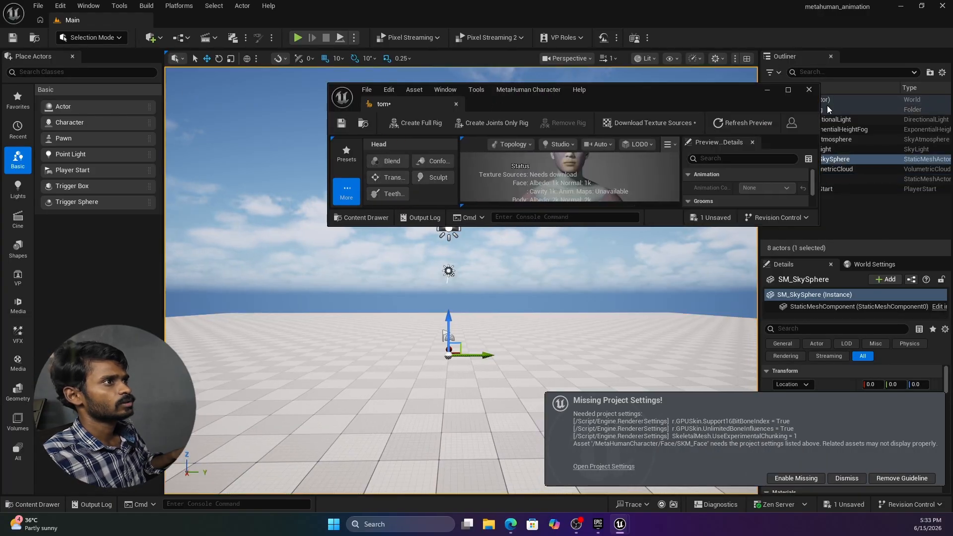
left_click(795, 90)
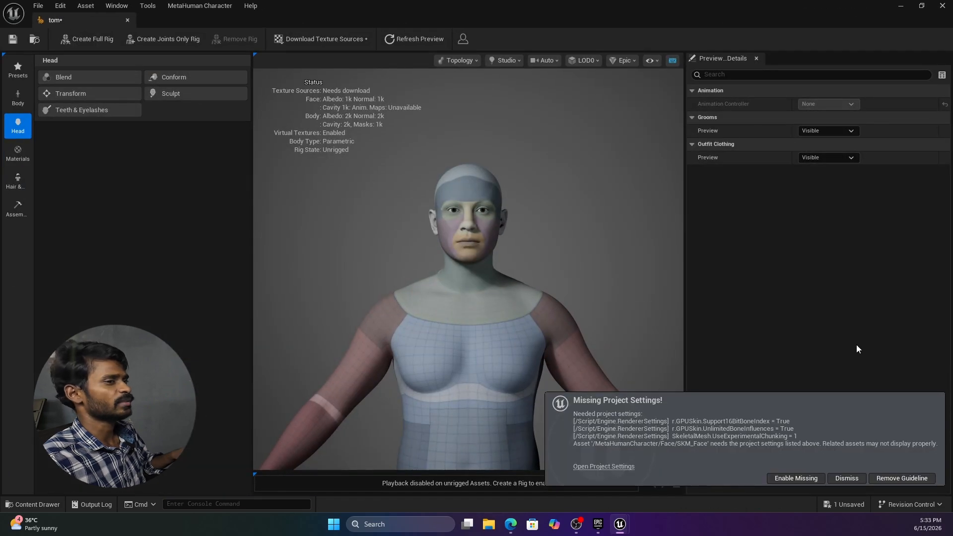
left_click(832, 478)
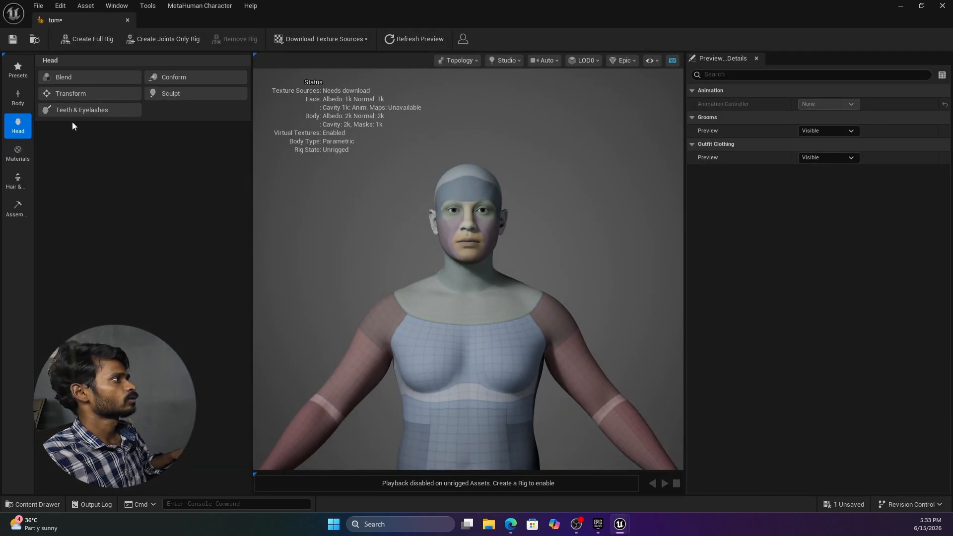
Apply the Kelvin preset to the tom character.
left_click(18, 98)
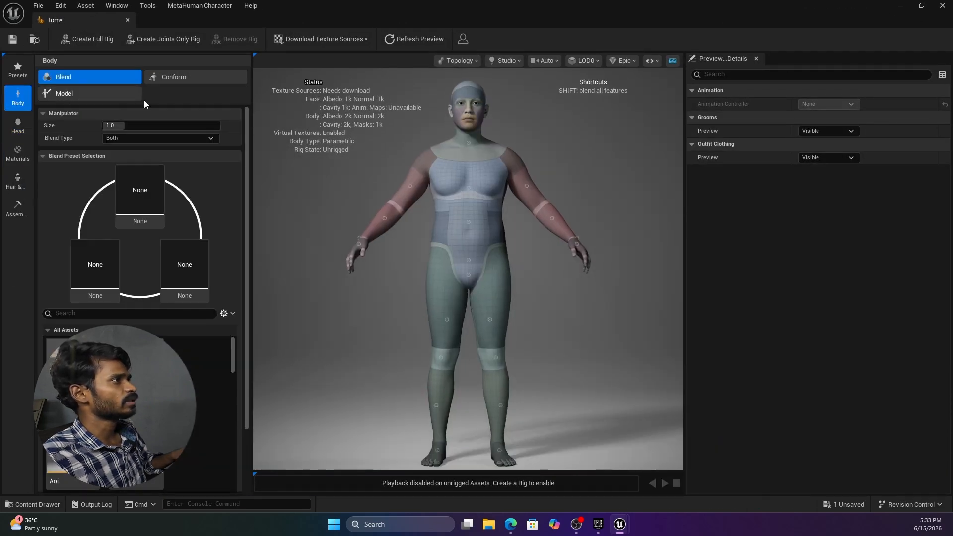
left_click(15, 72)
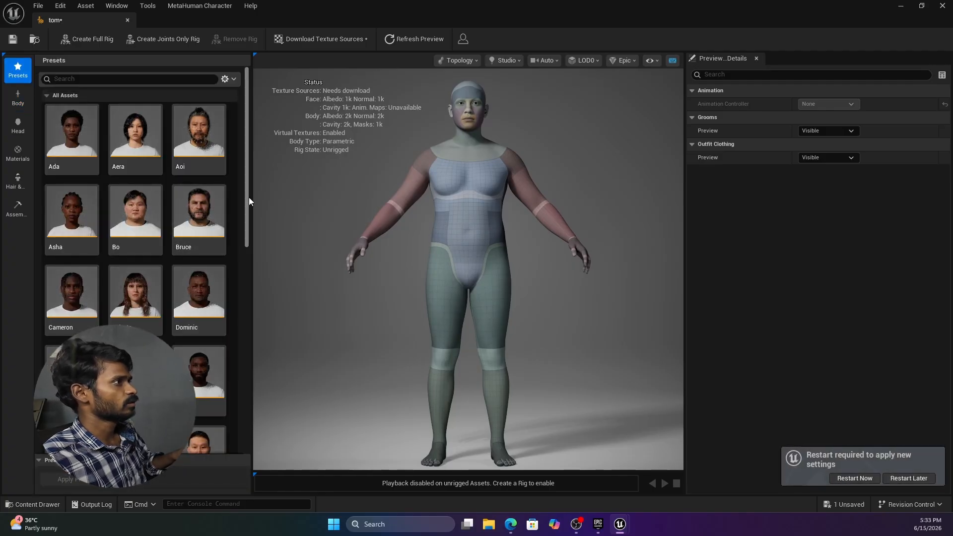
left_click_drag(249, 208, 250, 278)
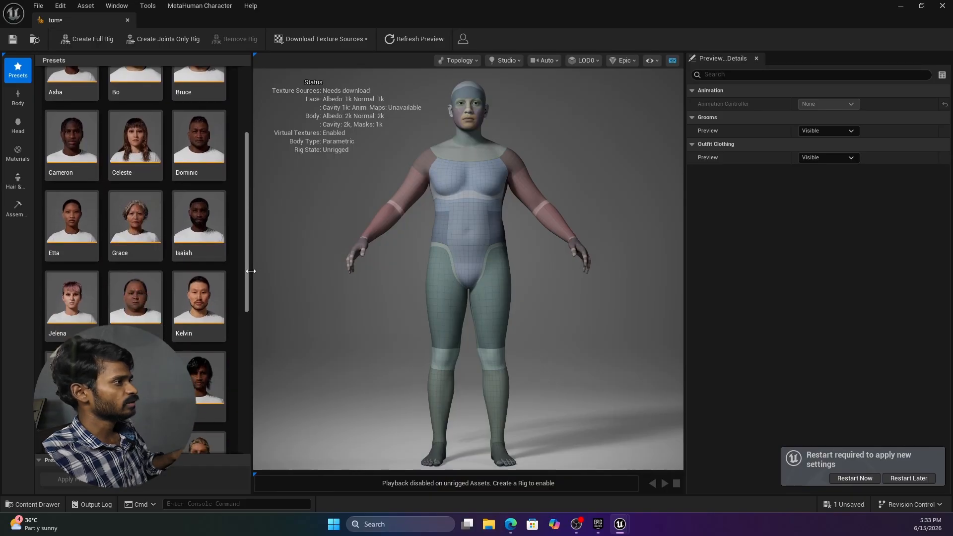
double_click(201, 299)
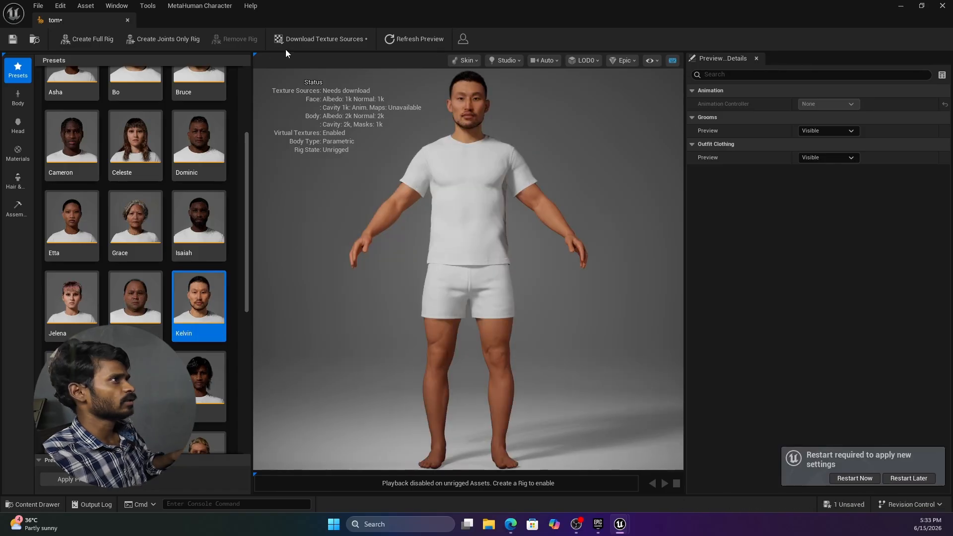
Download the texture sources for the tom character and create its full rig.
left_click(347, 38)
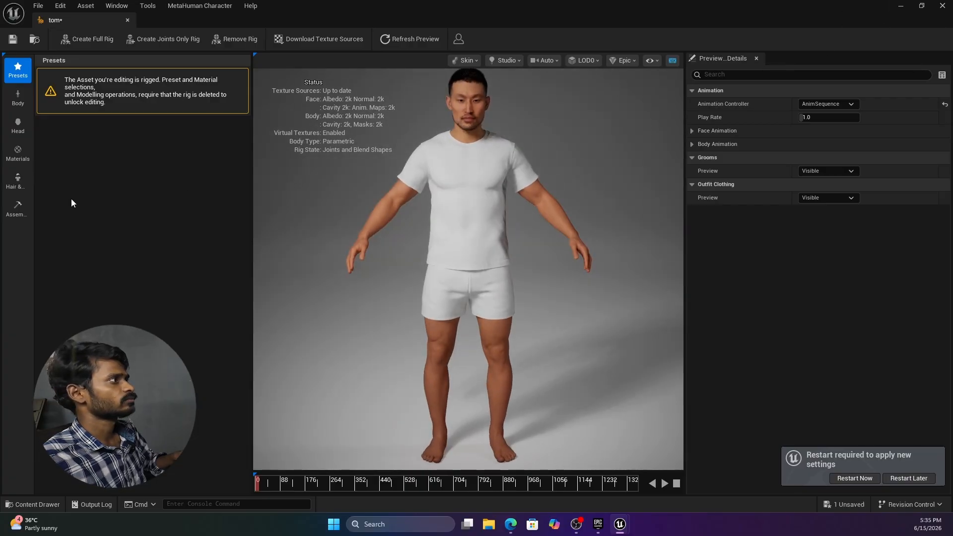
Return to the main level window, open the Fab marketplace from the project's content and search it for "metahuman".
left_click(901, 6)
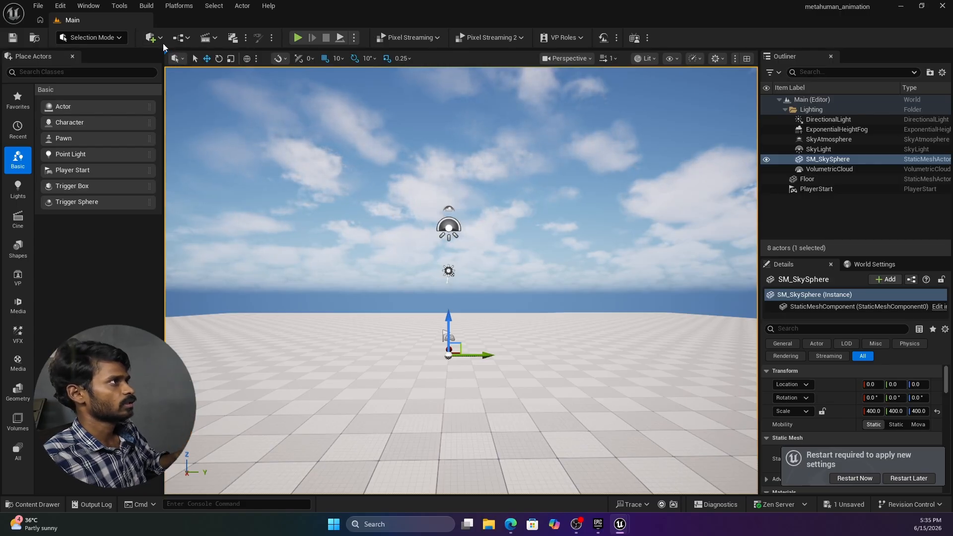
left_click(444, 332)
key("ctrl+space")
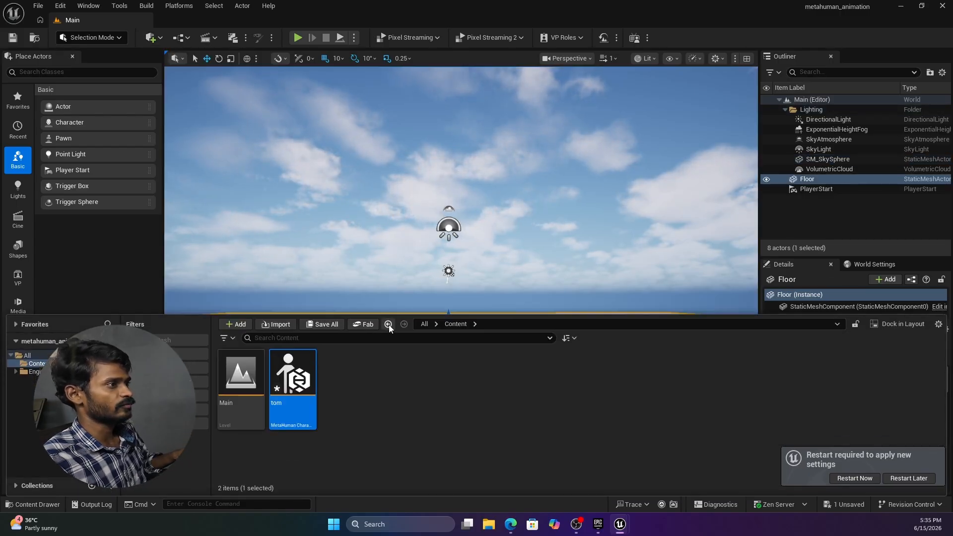
left_click(367, 324)
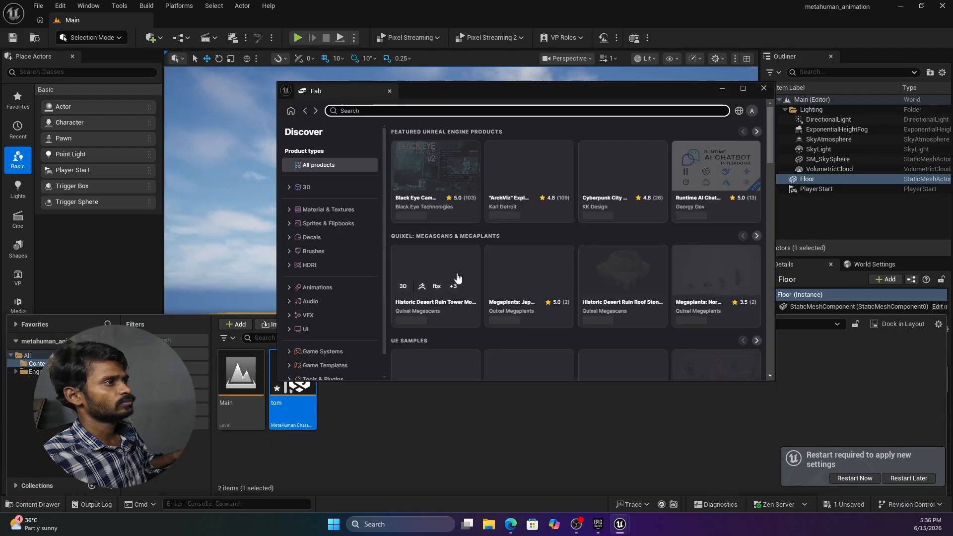
left_click(460, 110)
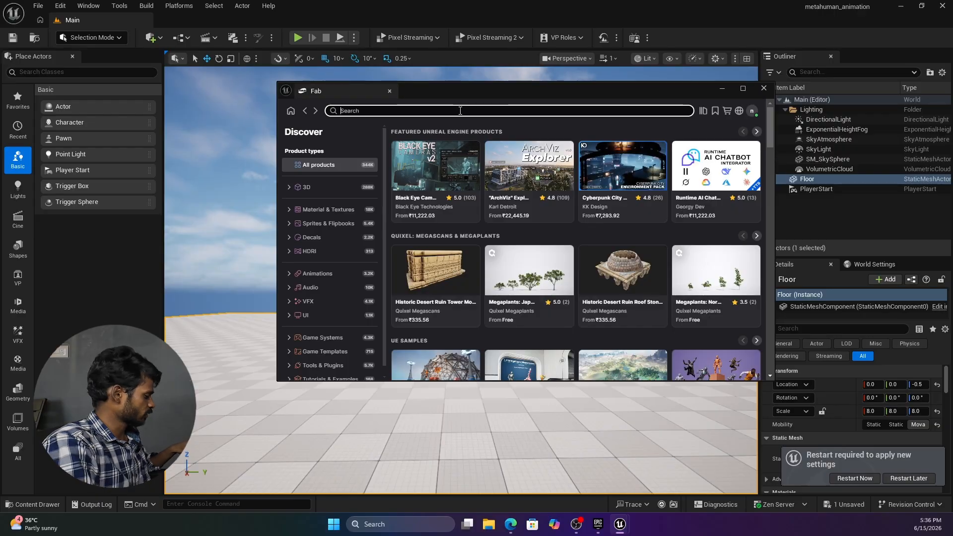
type("metahuman")
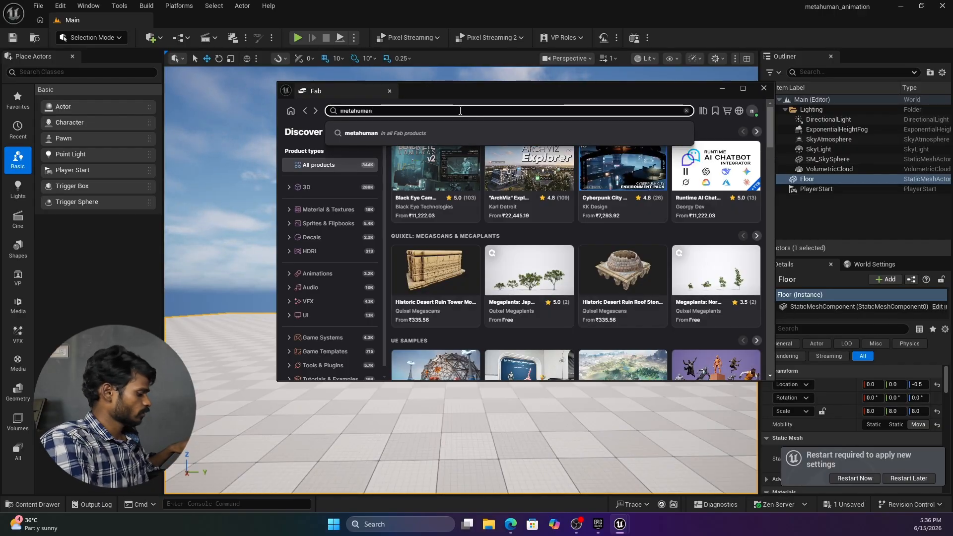
key("Return")
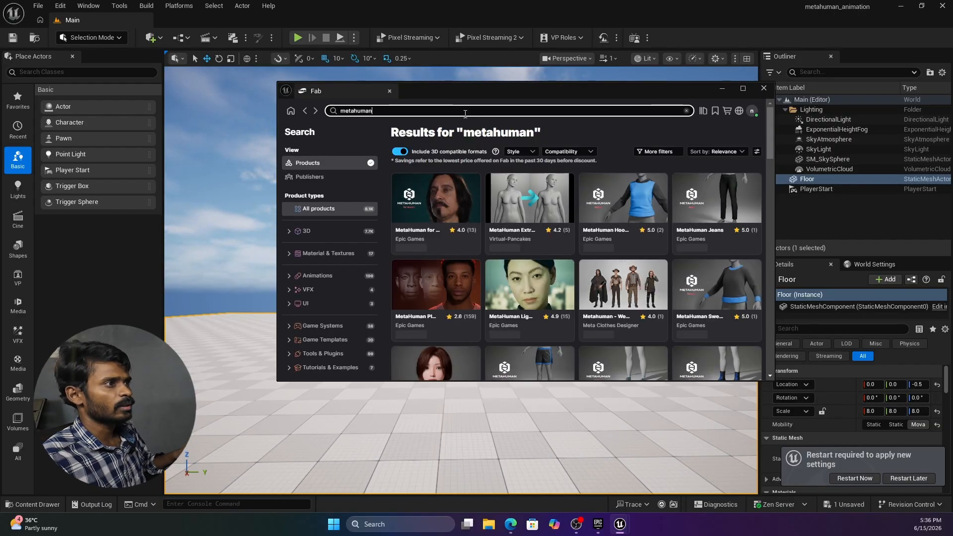
Filter the metahuman results by price to show only free products.
left_click(671, 153)
left_click(651, 232)
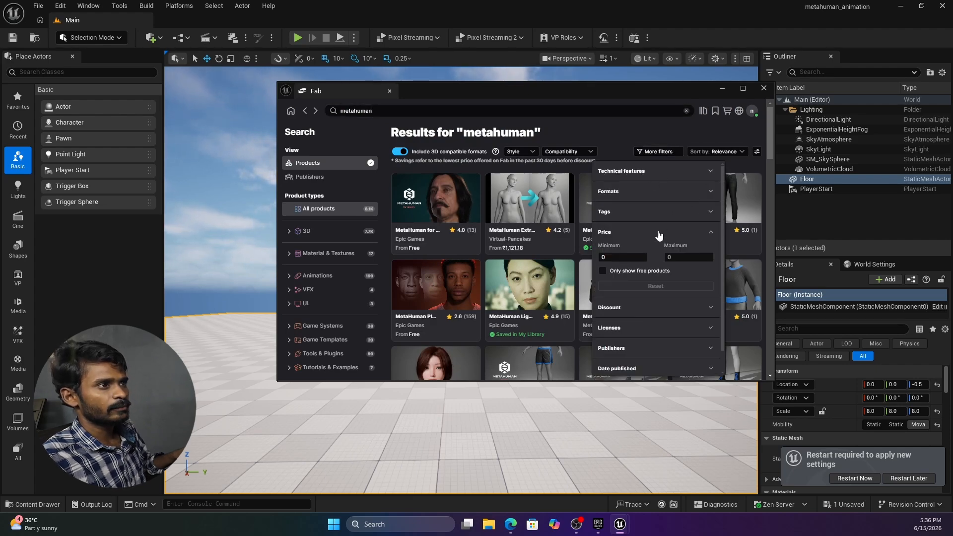
left_click(602, 271)
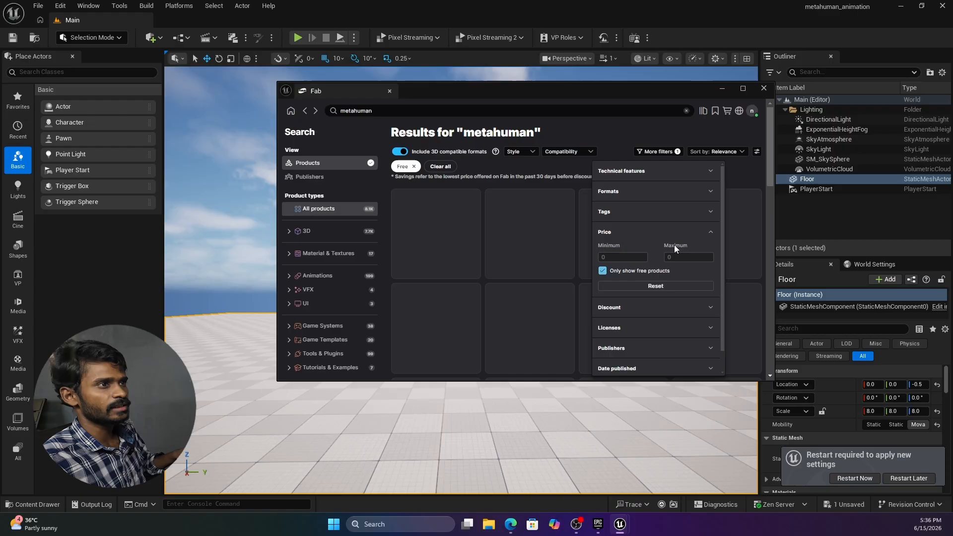
left_click(737, 170)
Add the MetaHuman Techwear Outfit from the results to the project and close the resulting Content Browser and Import Summary windows.
scroll(657, 285, "down", 2)
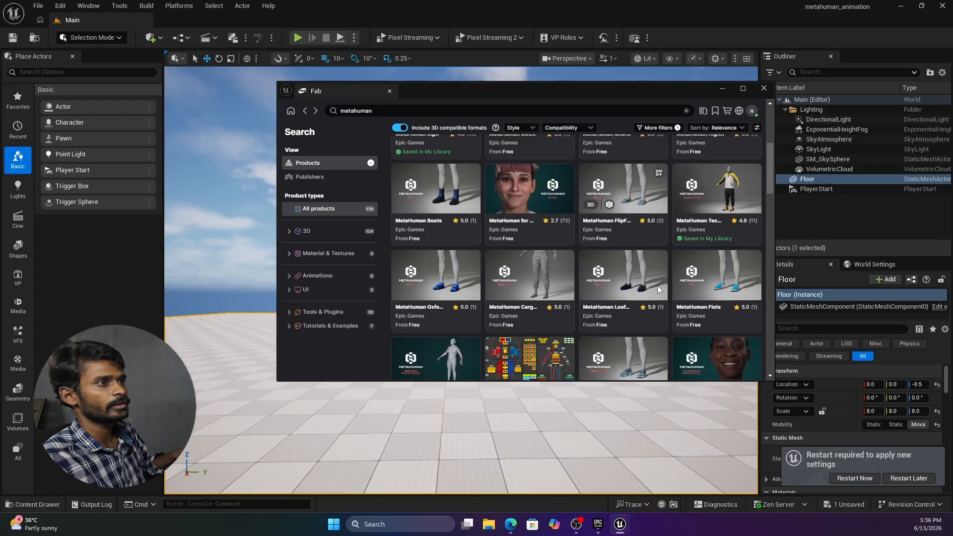
scroll(657, 285, "up", 4)
scroll(670, 298, "down", 3)
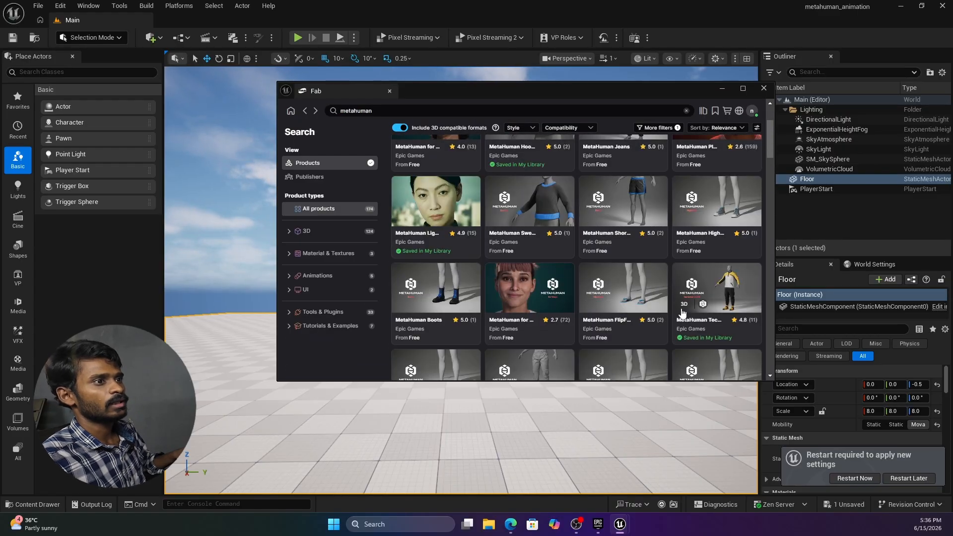
left_click(739, 293)
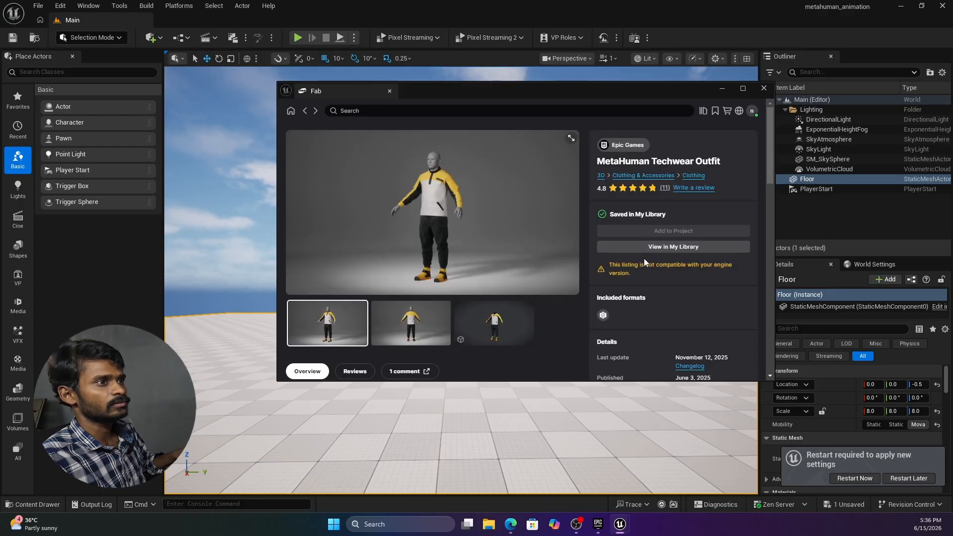
left_click(693, 233)
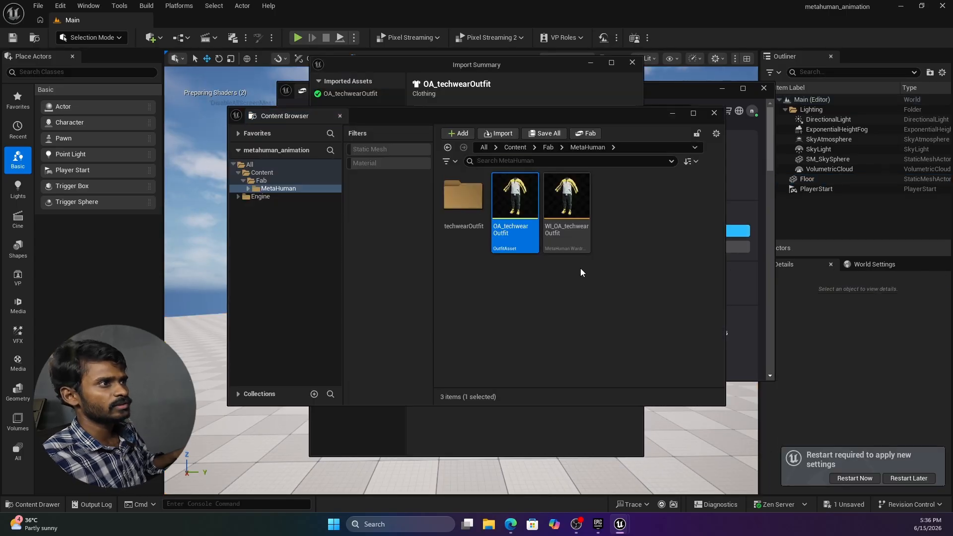
left_click(714, 112)
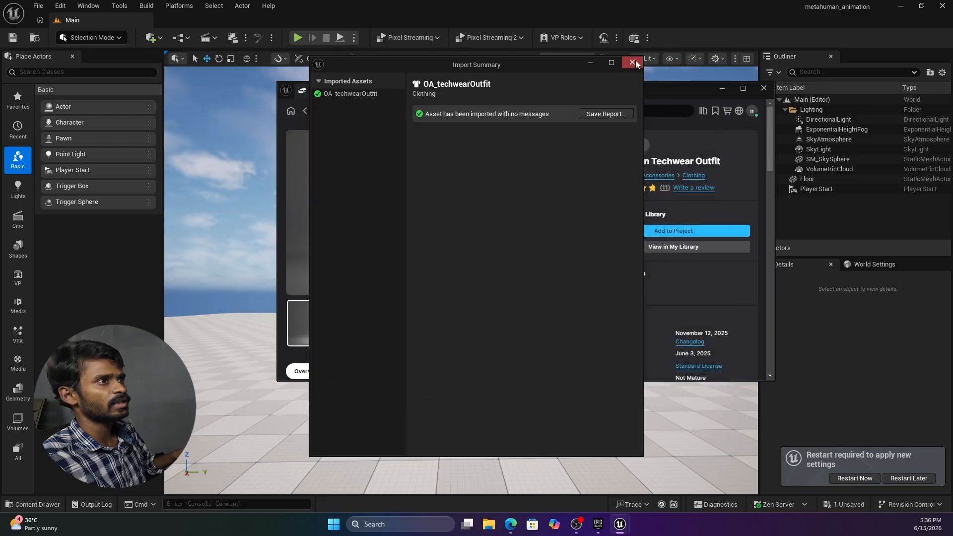
left_click(632, 63)
Look through the other free MetaHuman products in the Fab results and close Fab.
left_click(305, 110)
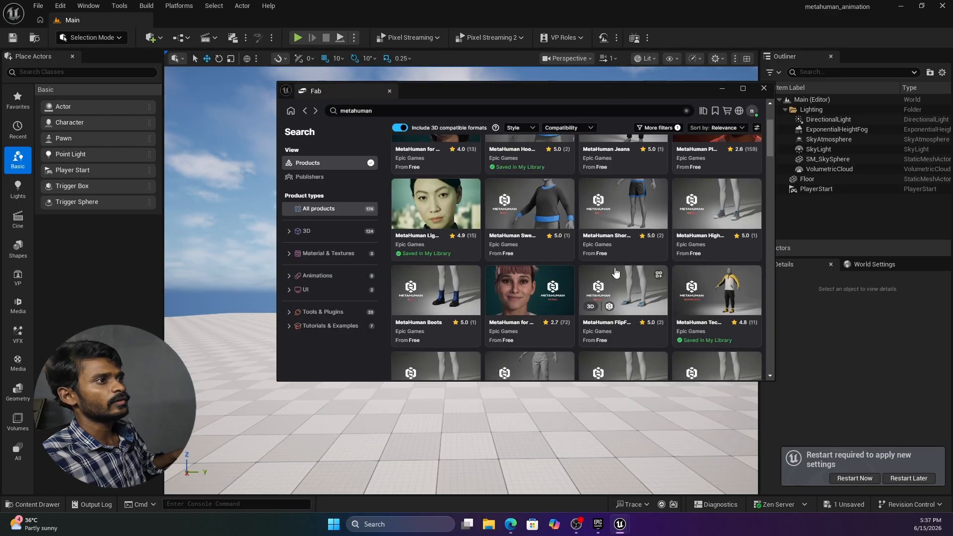
scroll(634, 270, "down", 2)
scroll(635, 270, "down", 6)
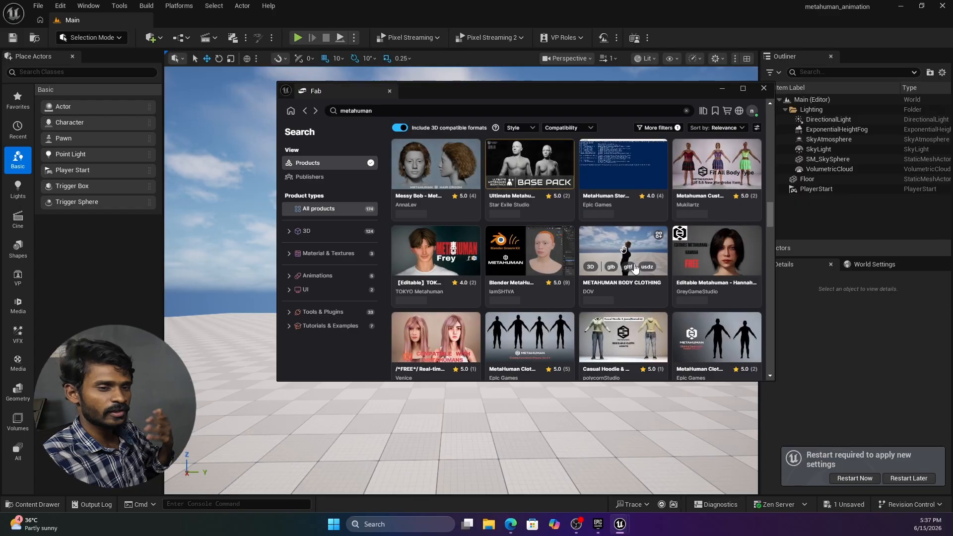
scroll(635, 260, "up", 8)
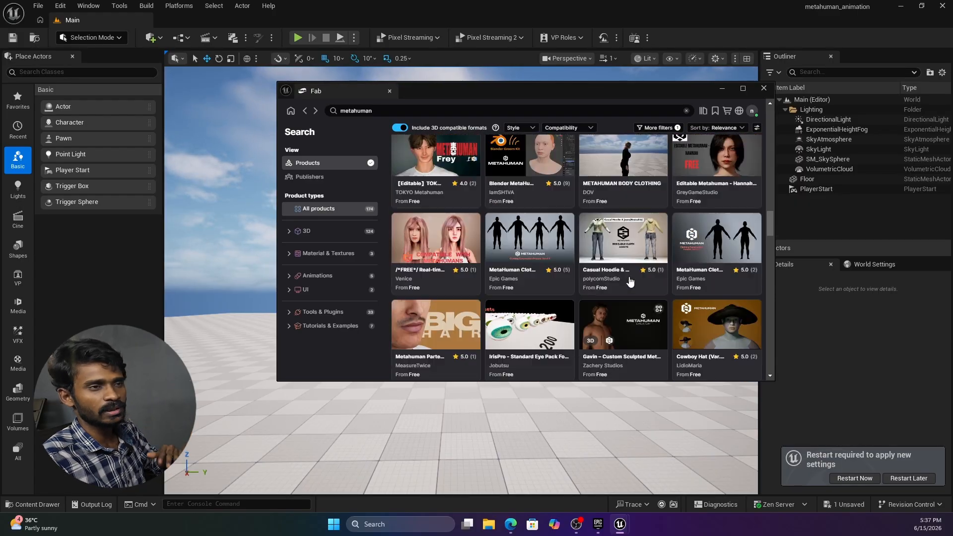
scroll(628, 283, "up", 3)
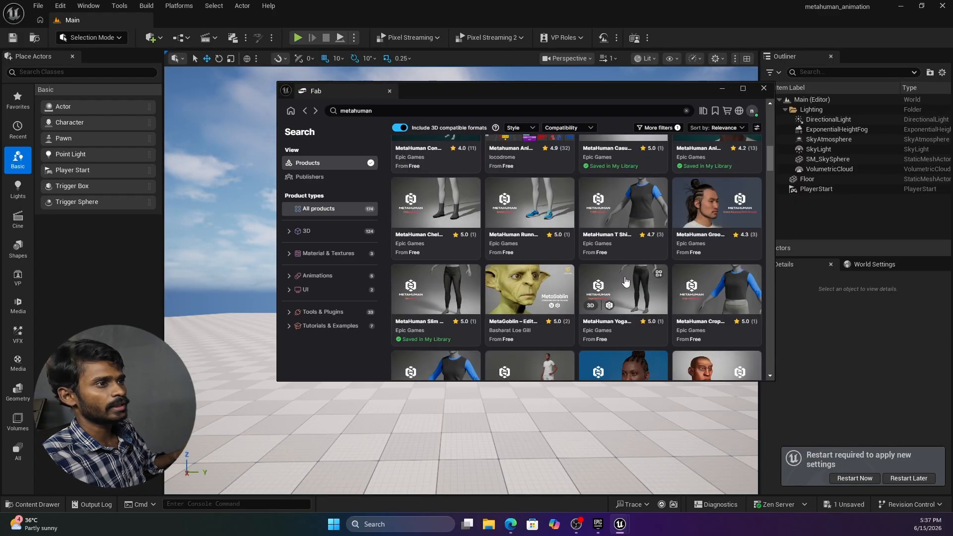
scroll(623, 282, "up", 6)
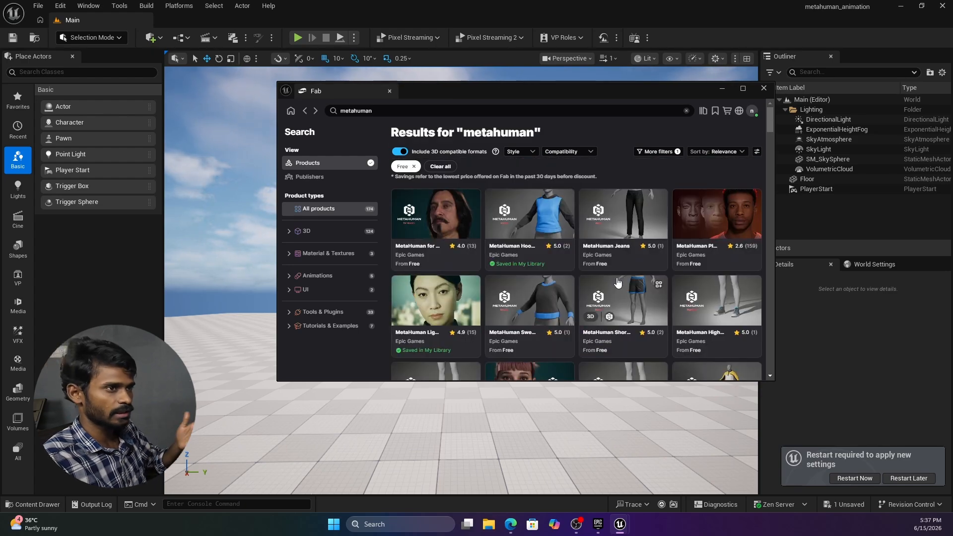
left_click(763, 88)
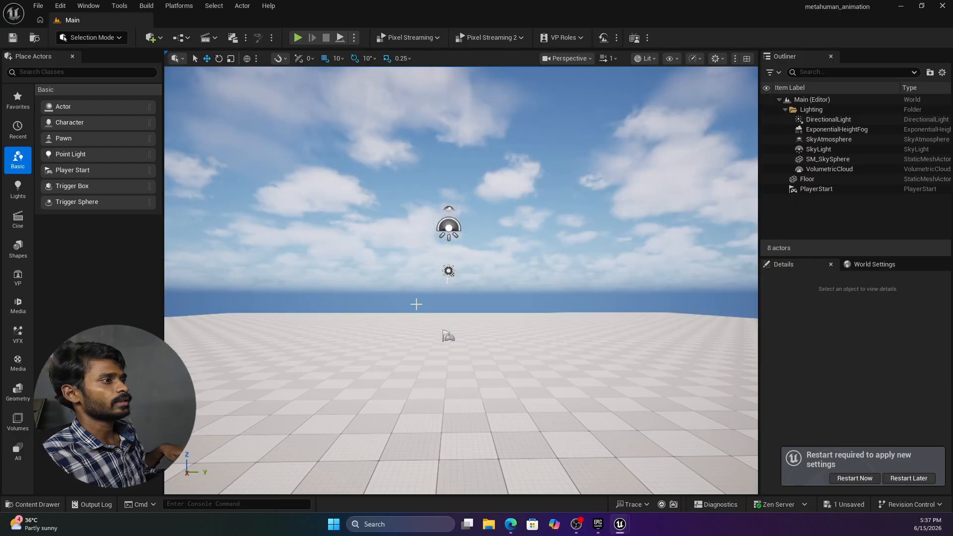
Return to the tom character editor and bring up the Outfit Clothing section of its Hair & Clothing settings.
left_click(416, 304)
key("ctrl+space")
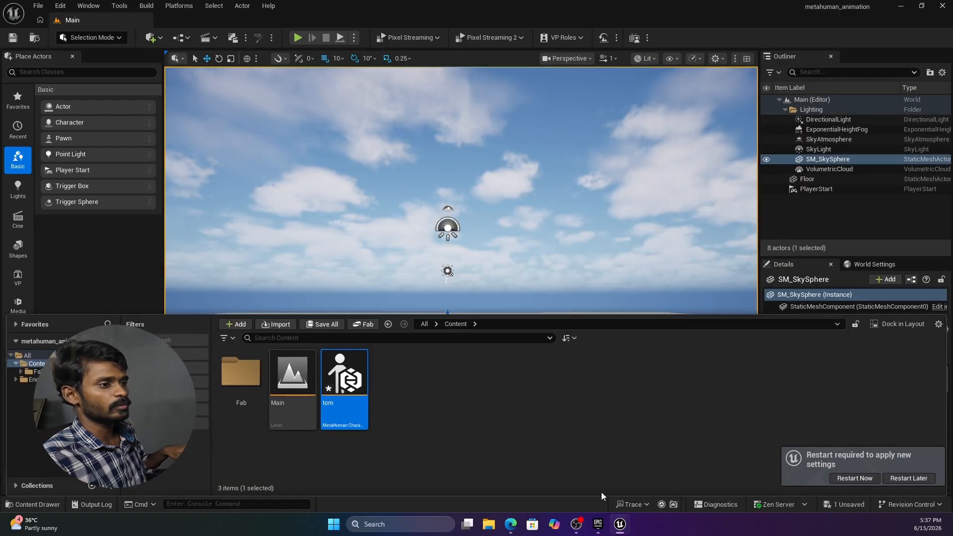
mouse_move(620, 523)
left_click(666, 479)
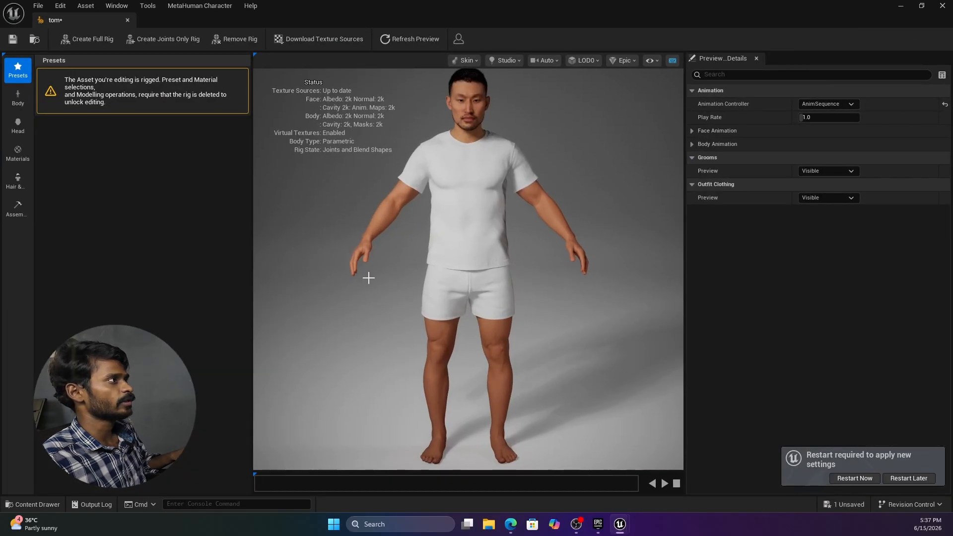
left_click(18, 183)
left_click_drag(246, 216, 259, 412)
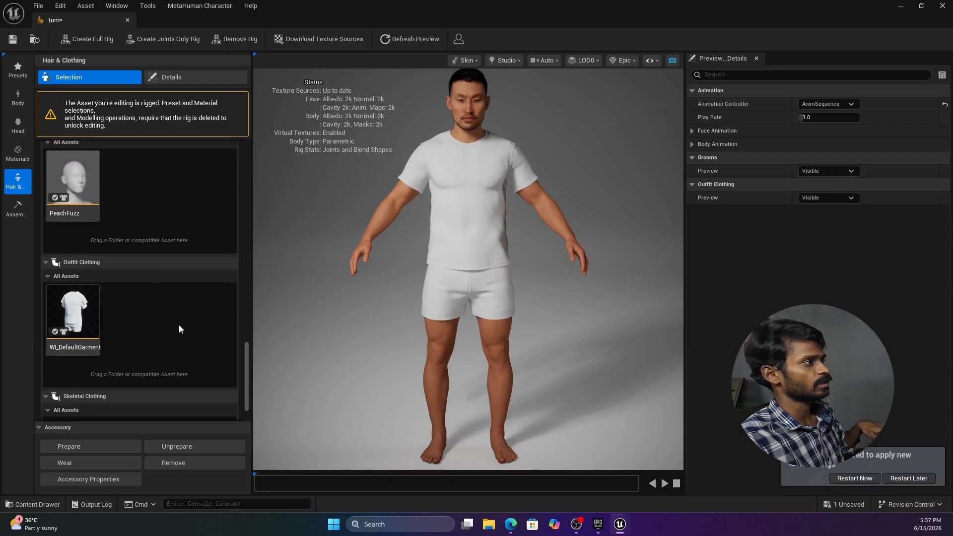
Add WI_OA_techwearOutfit from the Content/Fab/MetaHuman folder to tom's Outfit Clothing assets.
key("ctrl+space")
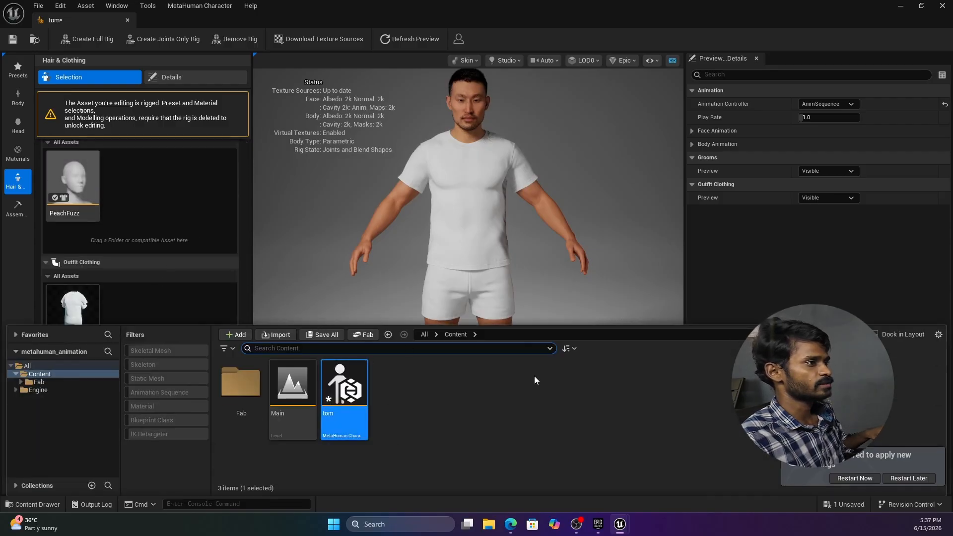
double_click(242, 387)
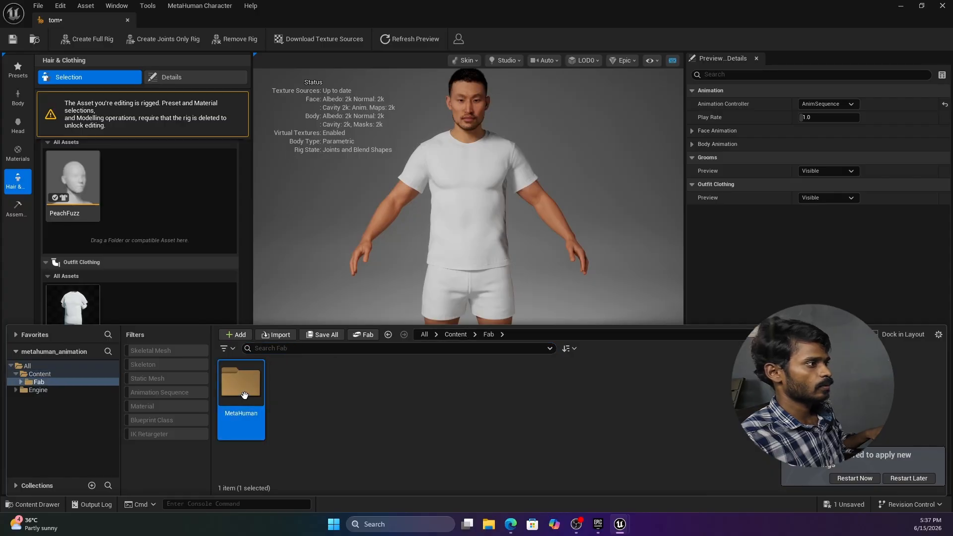
double_click(244, 394)
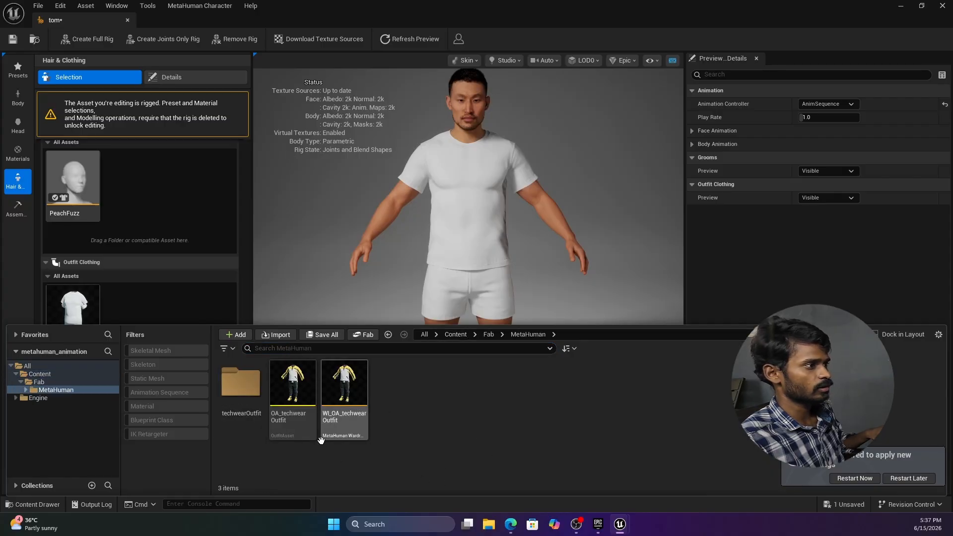
left_click_drag(355, 438, 184, 328)
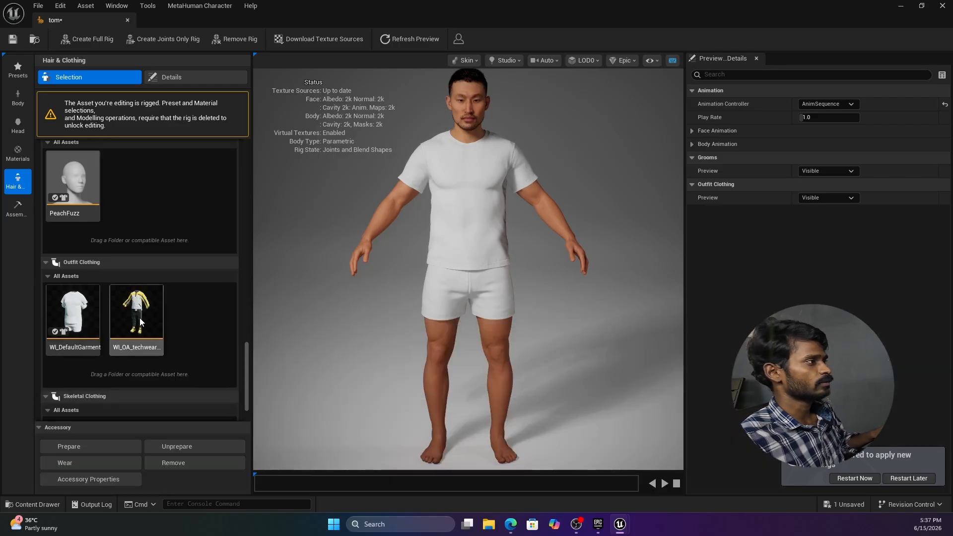
Dress tom in the WI_OA_techwearOutfit clothing and refresh the character preview.
left_click(140, 321)
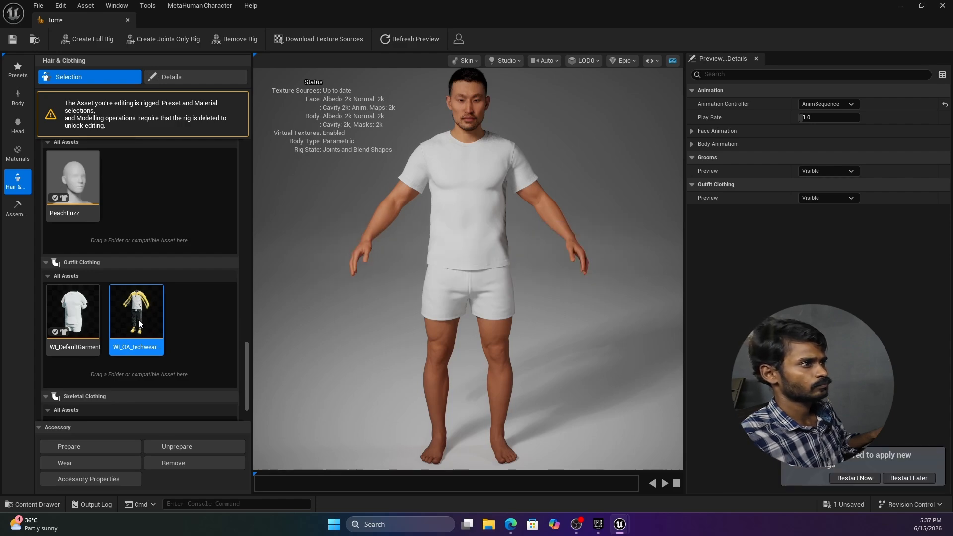
left_click_drag(440, 202, 541, 204)
left_click(77, 260)
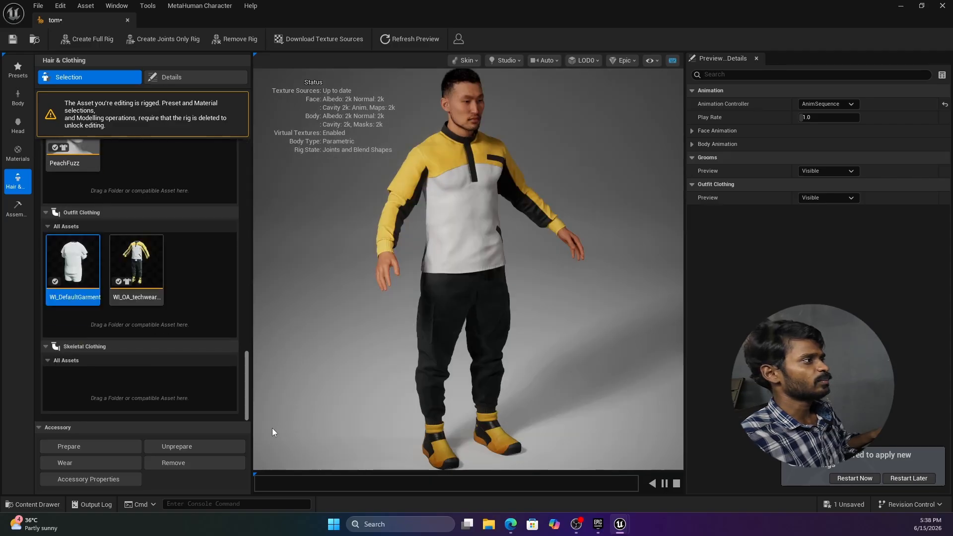
left_click(407, 40)
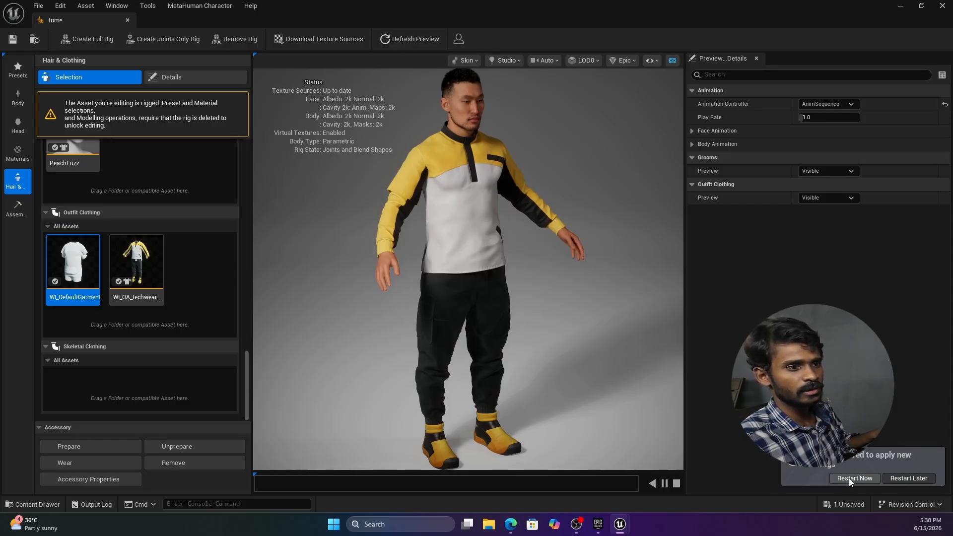
Save the tom asset, restart the editor to apply the new settings, and reopen the tom character with its whole body framed.
left_click(866, 480)
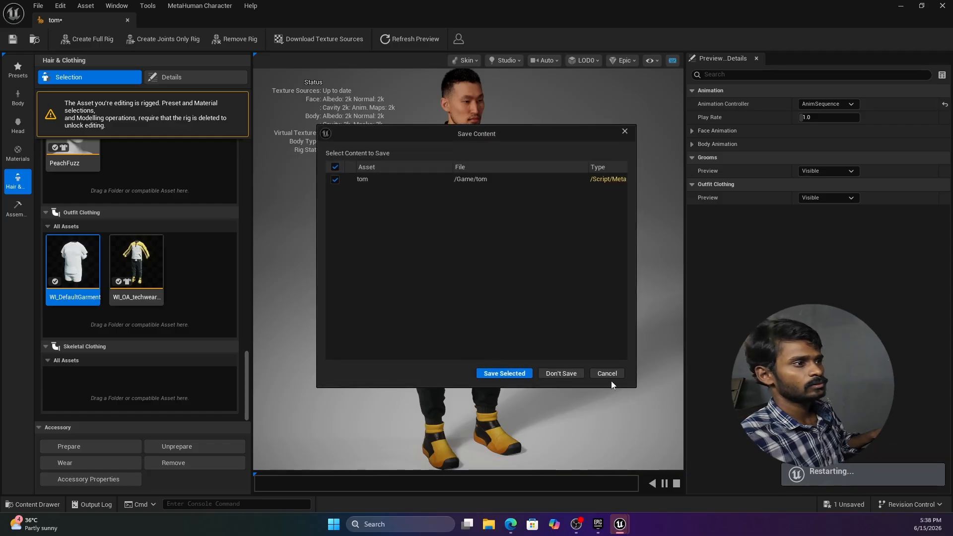
left_click(524, 374)
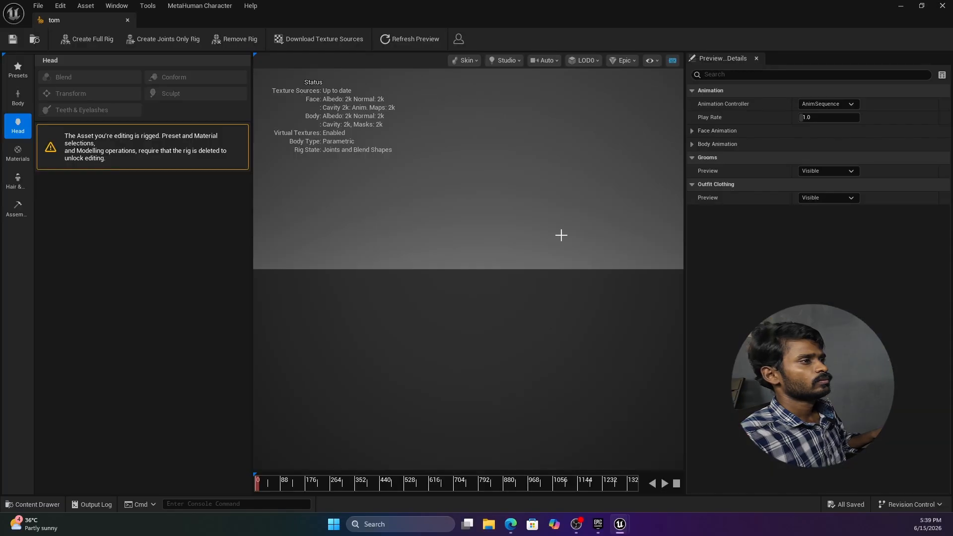
scroll(512, 278, "down", 6)
scroll(513, 273, "up", 3)
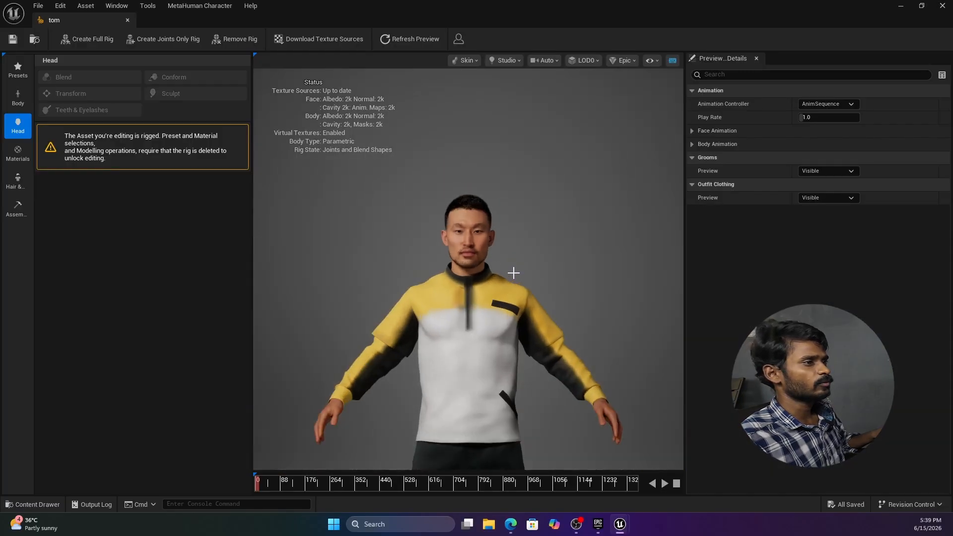
middle_click_drag(511, 262, 505, 67)
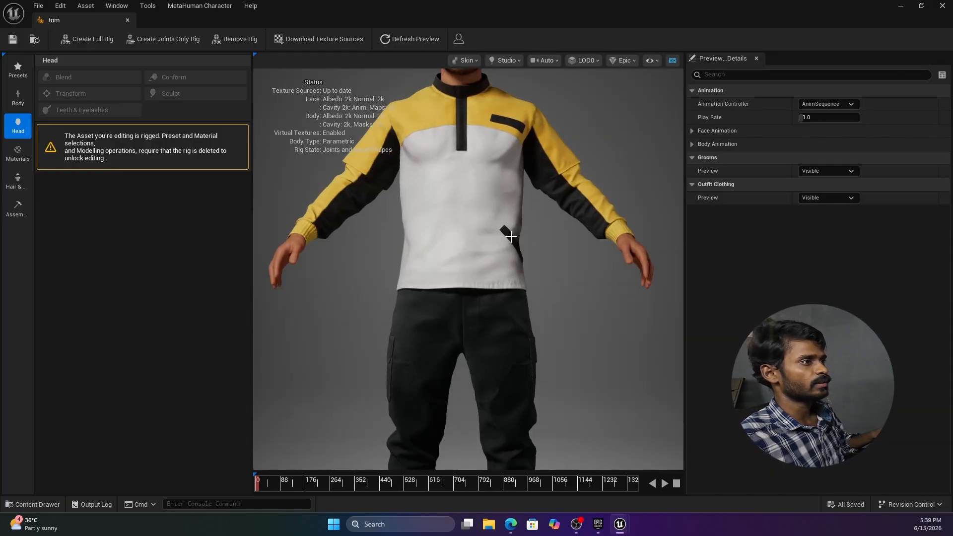
scroll(510, 236, "down", 4)
left_click_drag(283, 101, 351, 110)
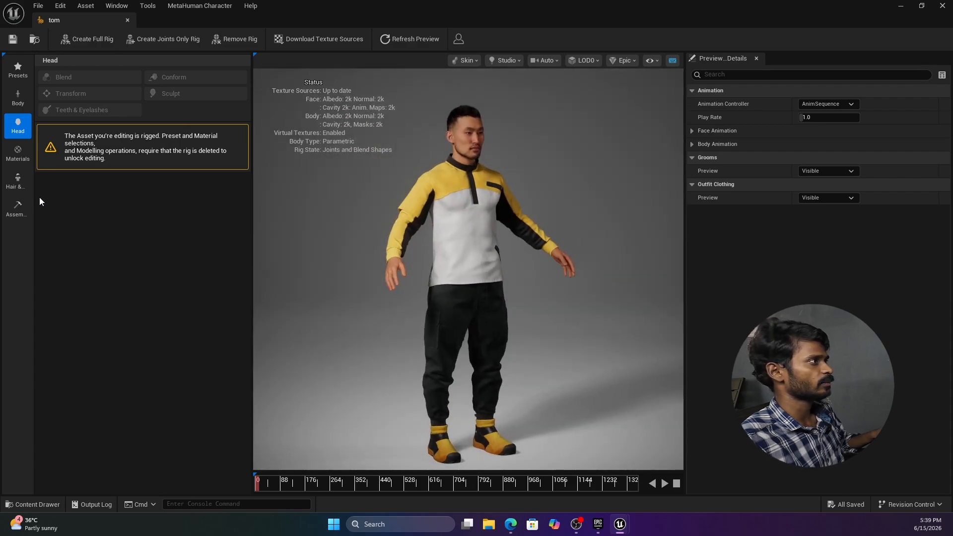
Assemble the tom MetaHuman with the UE Cine (Complete) assembly and return to the Main level.
left_click(16, 209)
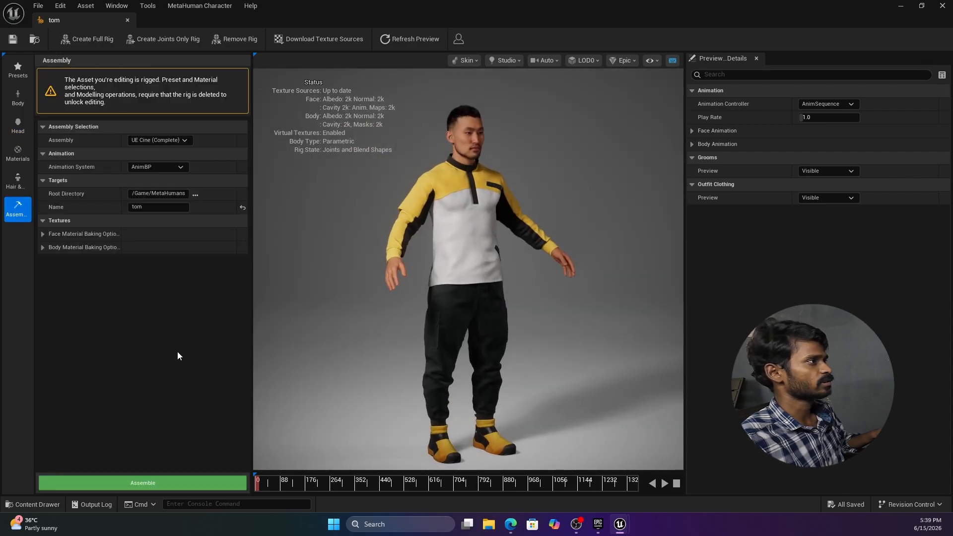
left_click(178, 484)
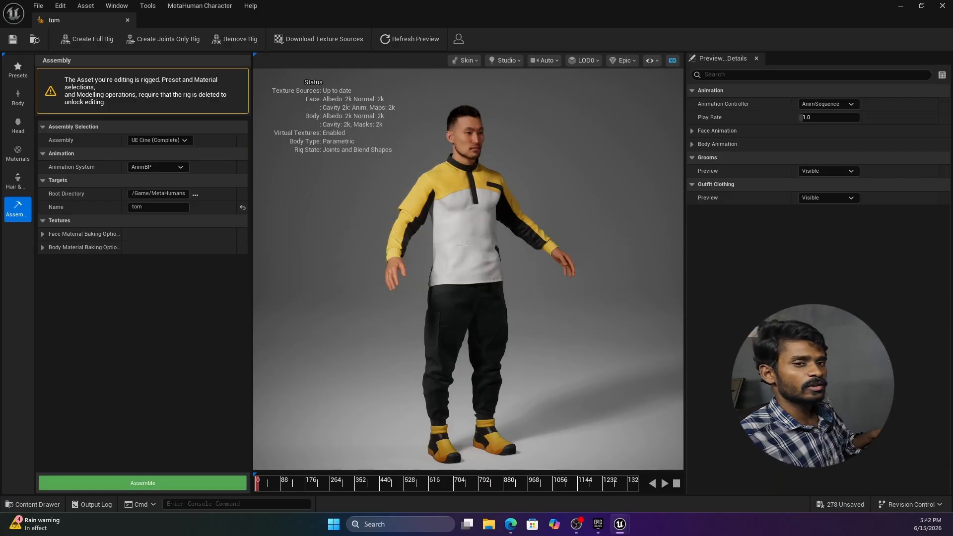
left_click(905, 9)
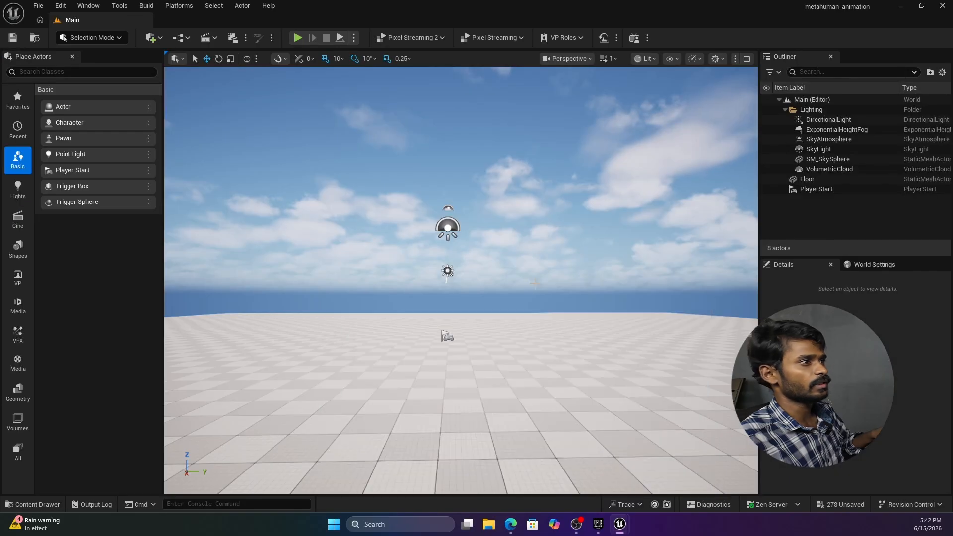
Place the BP_tom blueprint from the Content/MetaHumans/tom folder on the floor of the Main level.
left_click(531, 265)
key("ctrl+space")
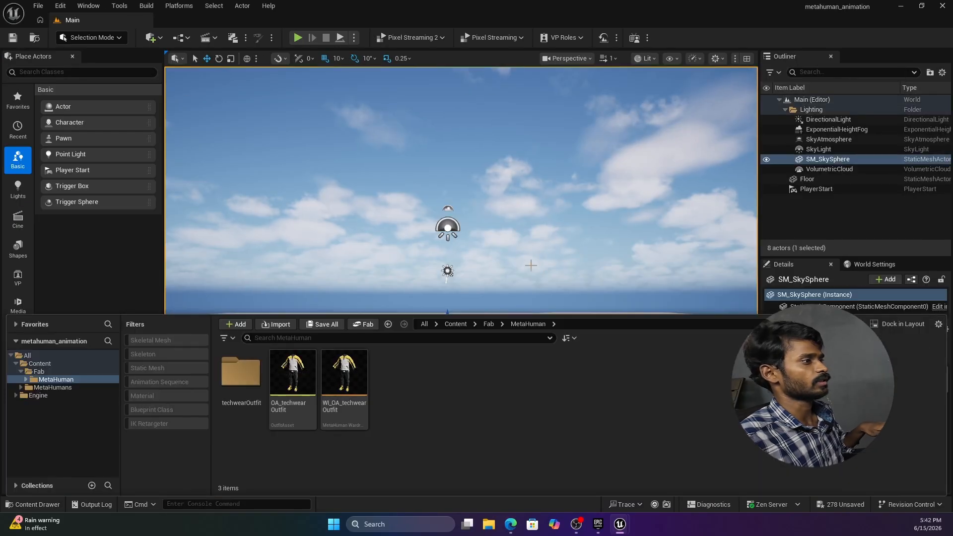
left_click(456, 324)
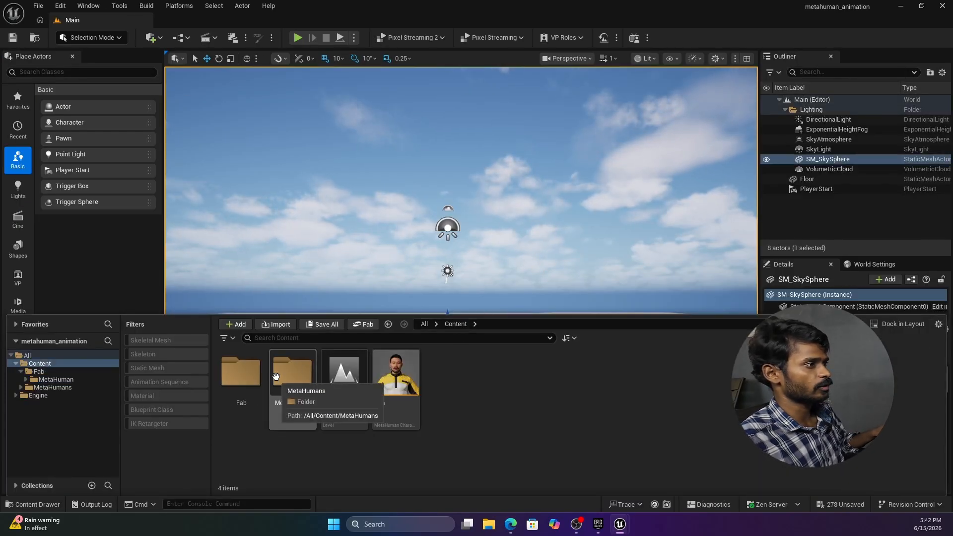
double_click(277, 376)
double_click(299, 380)
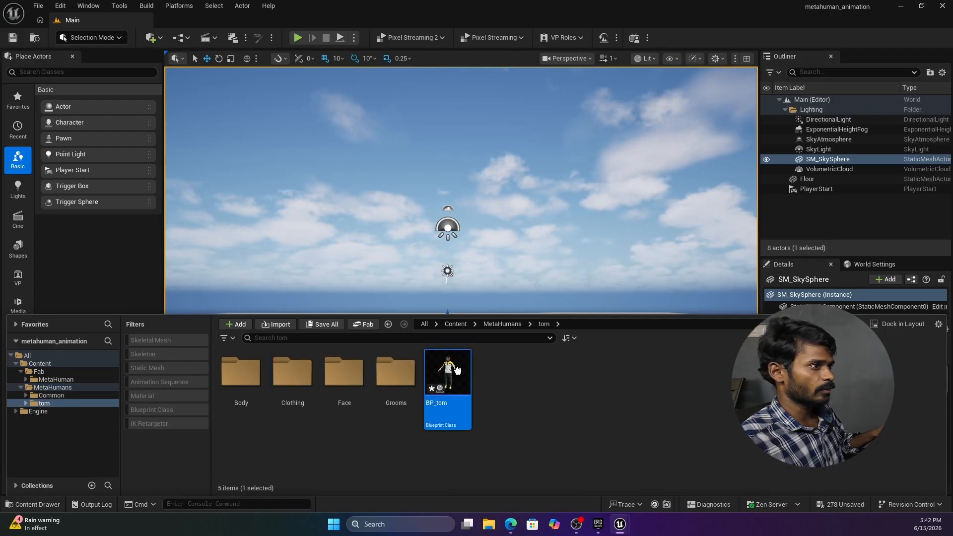
left_click_drag(457, 370, 510, 295)
left_click_drag(468, 391, 467, 393)
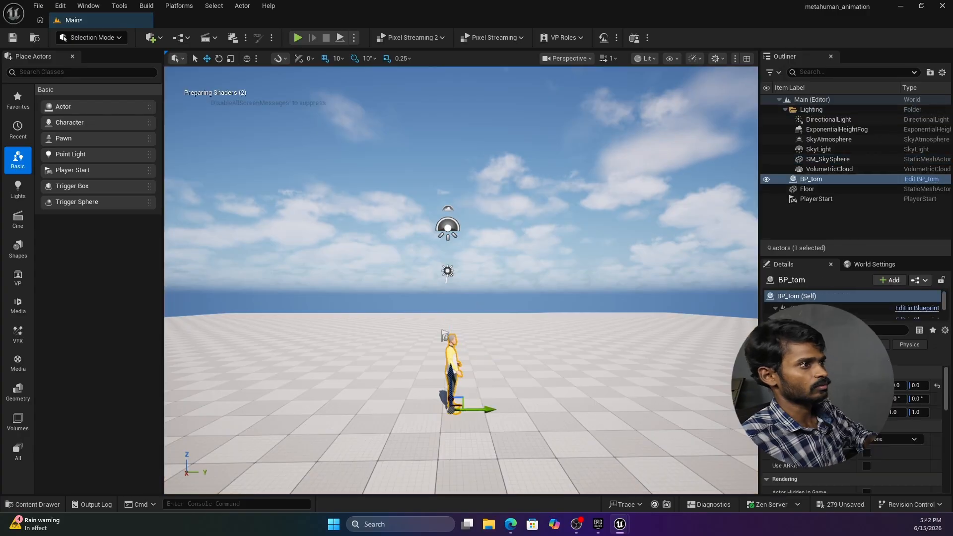
Examine the placed BP_tom character's face, hair and outfit up close.
right_click_drag(467, 393, 463, 367)
key("d")
key("w")
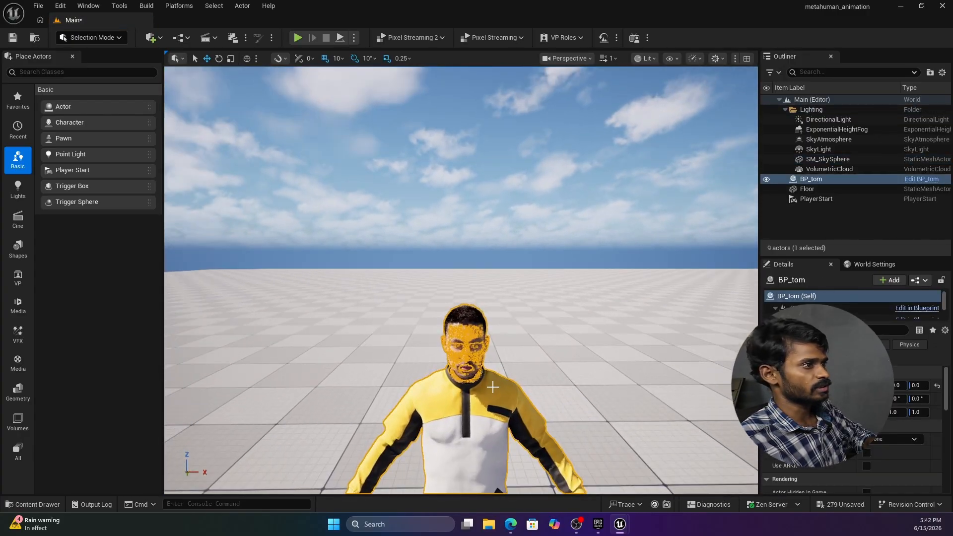
left_click(566, 233)
mouse_move(505, 327)
left_mouse_down()
mouse_move(531, 377)
mouse_move(517, 432)
mouse_move(516, 333)
mouse_move(534, 368)
mouse_move(522, 328)
mouse_move(529, 365)
mouse_move(519, 335)
left_mouse_up()
middle_click_drag(519, 335, 519, 382)
mouse_move(519, 383)
left_mouse_down()
mouse_move(518, 298)
mouse_move(518, 367)
left_mouse_up()
middle_click_drag(518, 367, 518, 293)
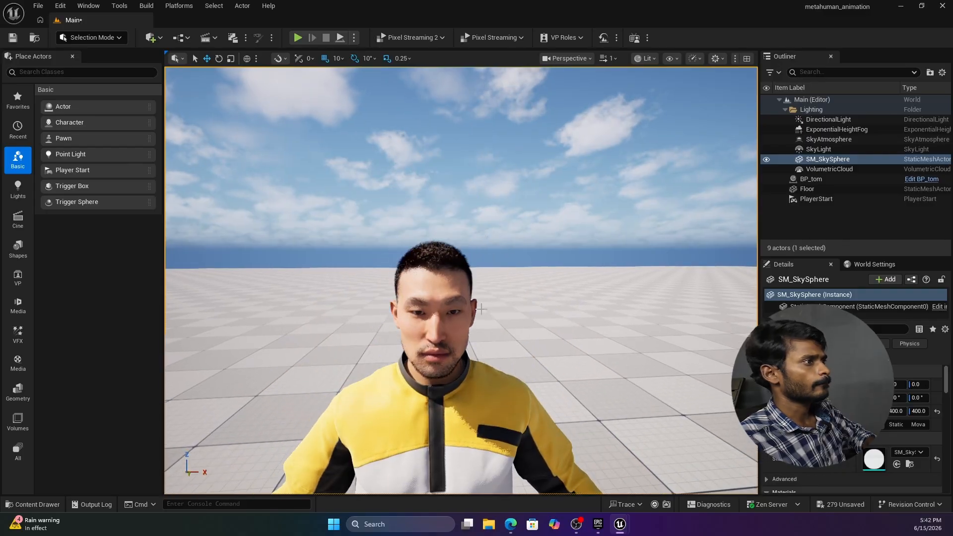
mouse_move(518, 293)
left_mouse_down()
mouse_move(519, 318)
mouse_move(523, 295)
left_mouse_up()
Rotate BP_tom about 100 degrees around its vertical axis.
left_click(434, 384)
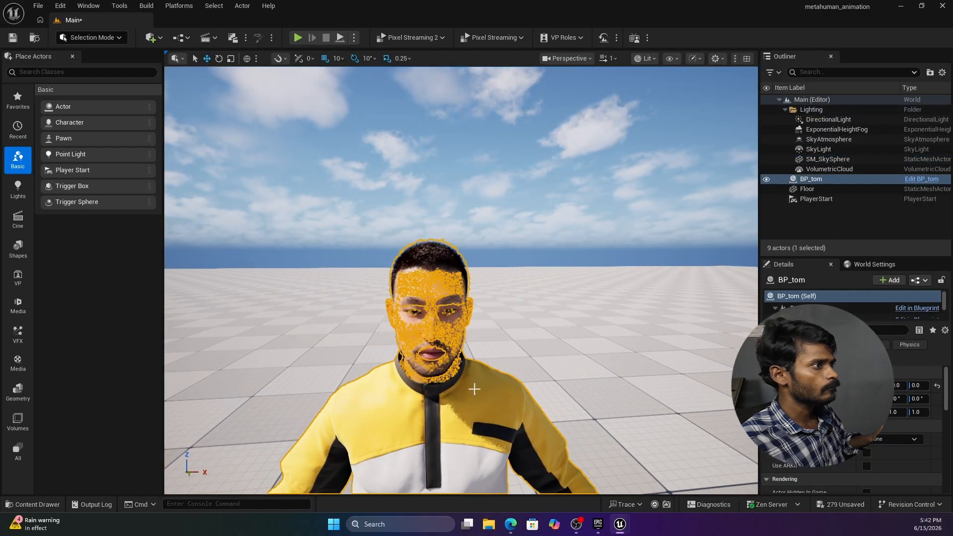
key("f")
left_click_drag(428, 447, 449, 455)
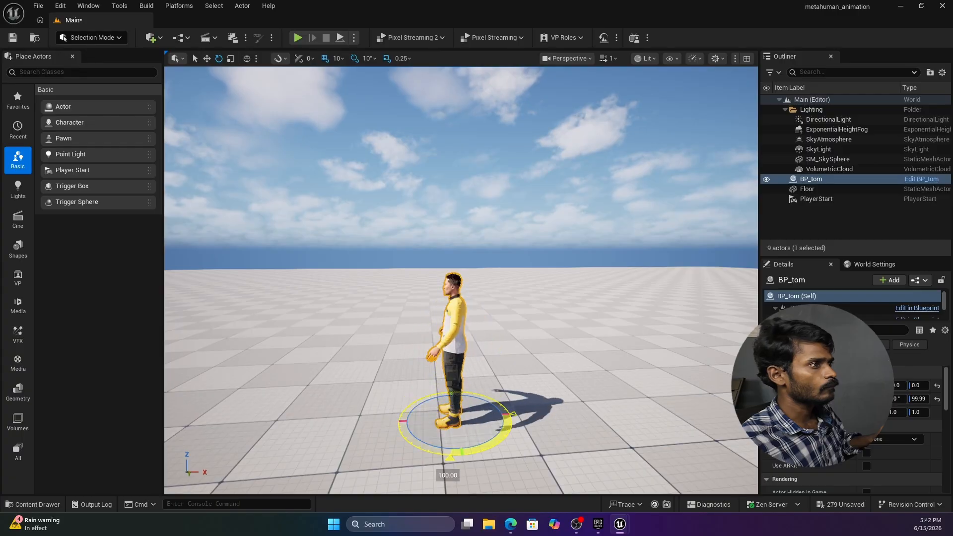
Examine the rotated BP_tom character from the front, checking its face and upper body.
right_click_drag(485, 420, 674, 421)
key("a")
key("w")
key("w")
key("a")
key("w")
left_click(599, 239)
key("s")
right_click_drag(599, 239, 616, 239)
key("w")
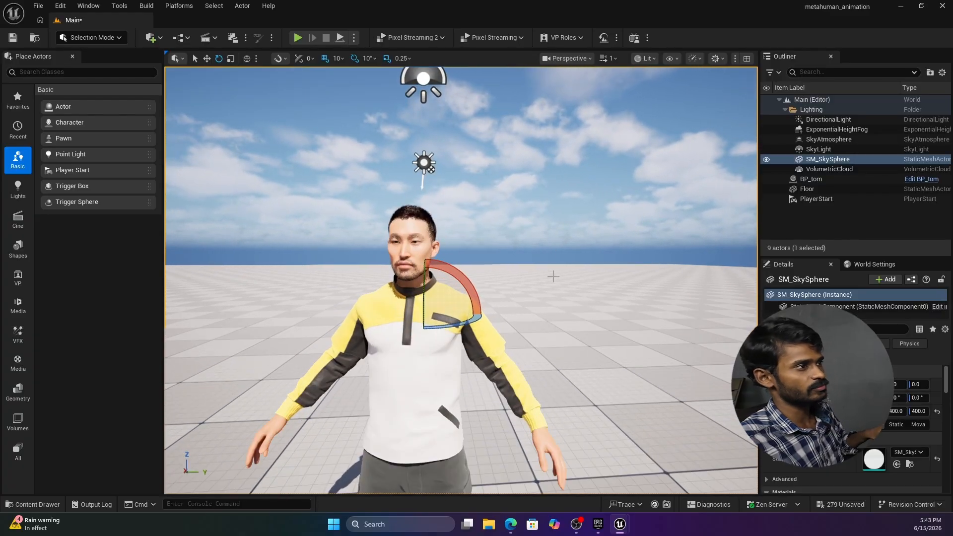
In the BP_tom blueprint, set the LODSync component's Forced LOD to 0, compile, and return to the level.
left_click(396, 343)
key("ctrl+b")
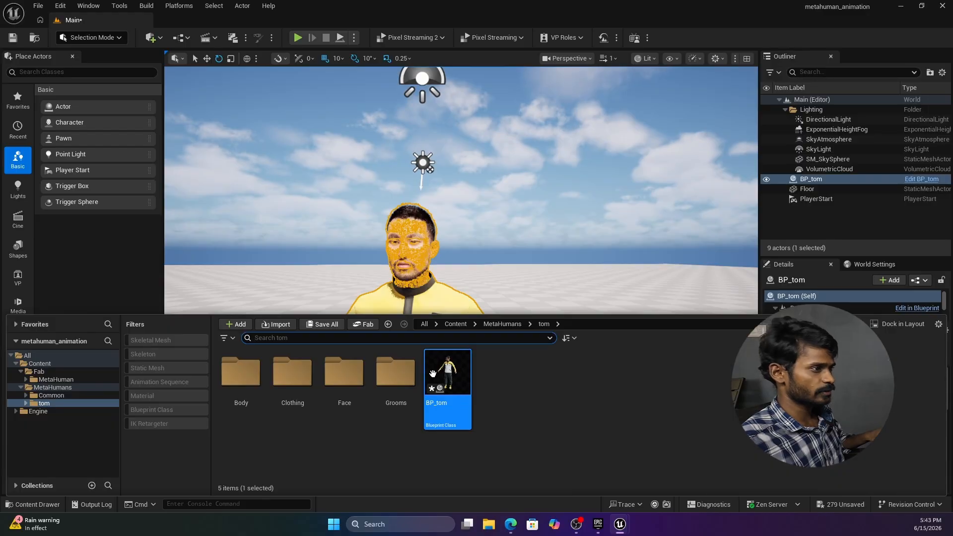
double_click(444, 375)
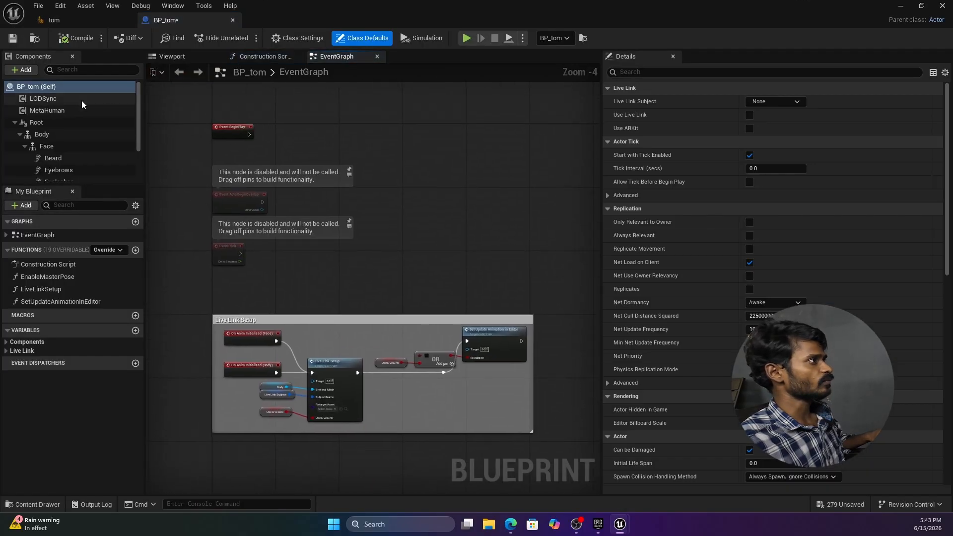
left_click(76, 99)
left_click_drag(138, 99, 135, 165)
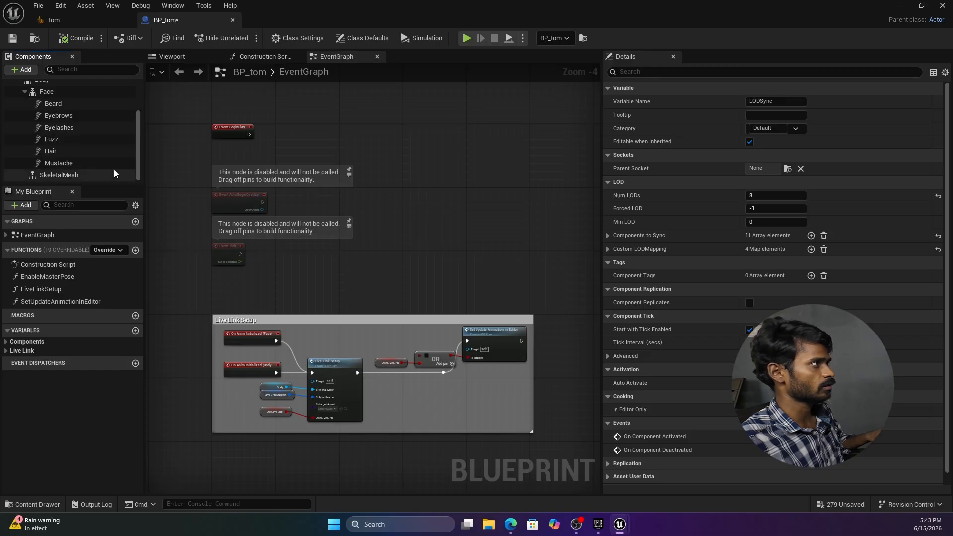
left_click_drag(137, 161, 119, 81)
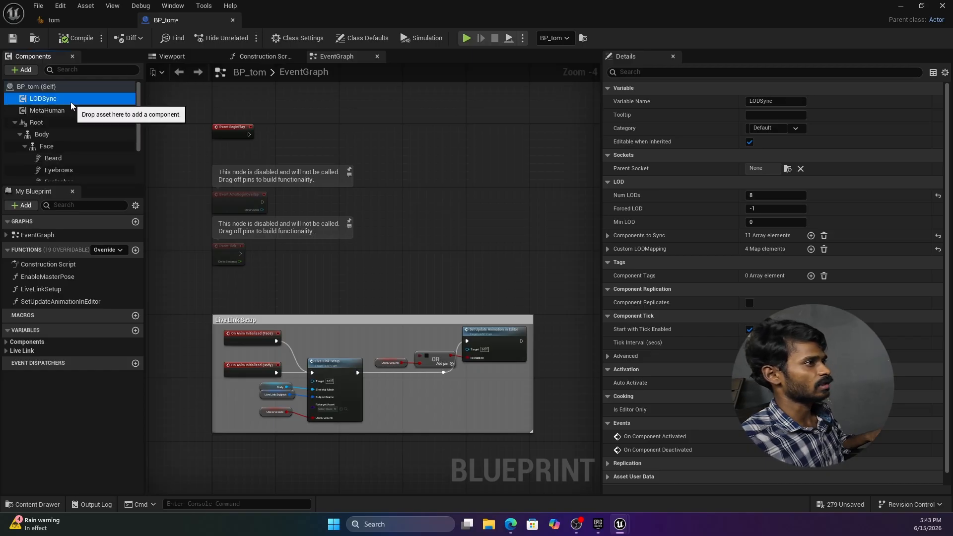
left_click(757, 212)
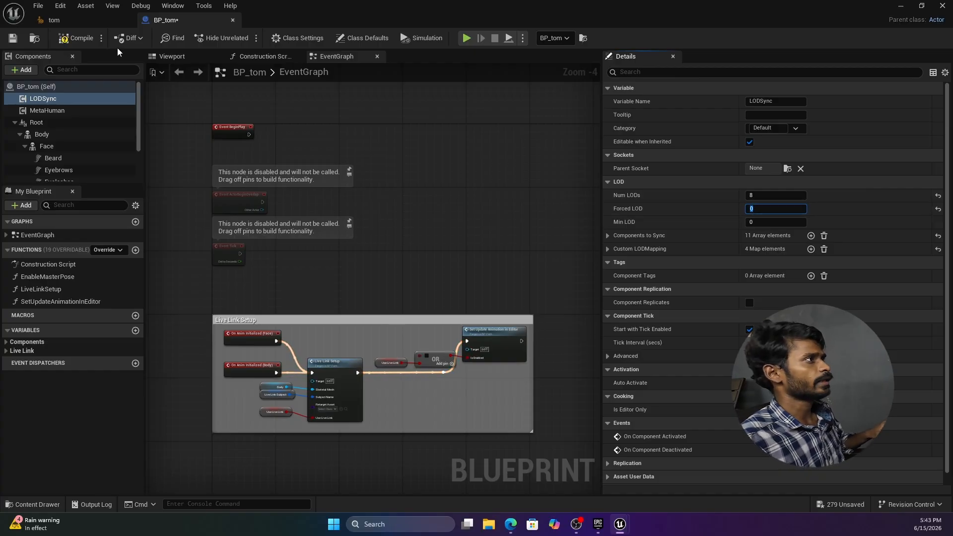
left_click(79, 40)
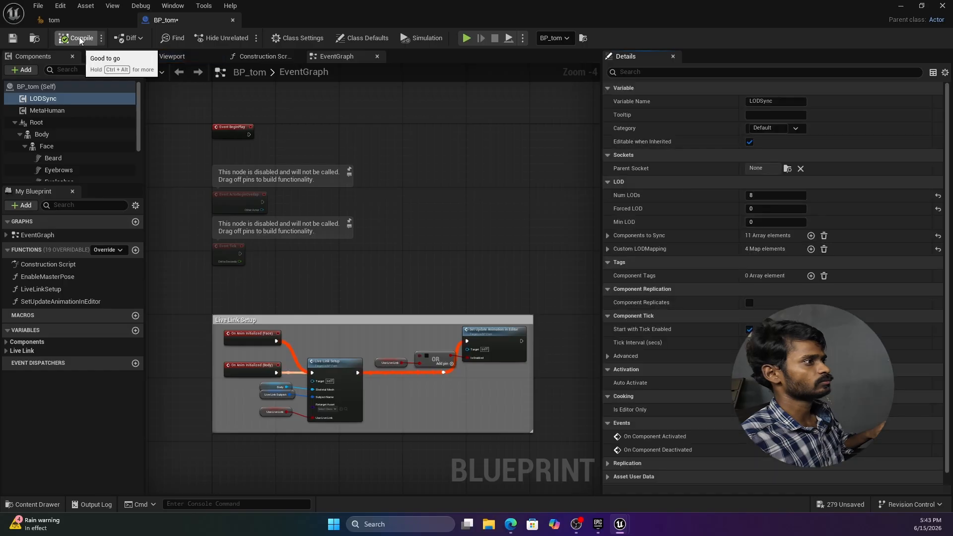
left_click(900, 7)
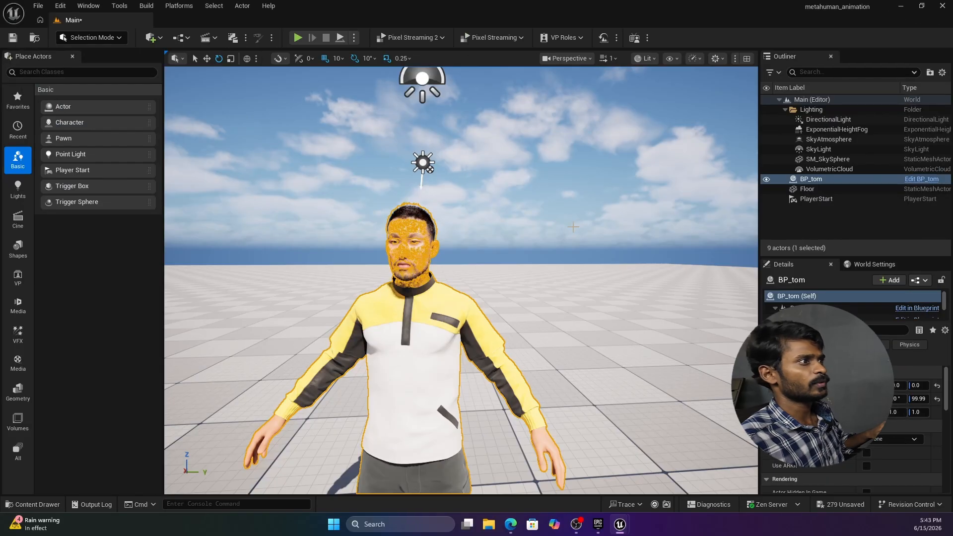
Undo BP_tom's last rotation and move the character along the Y axis to the other side of the PlayerStart.
left_click(561, 199)
left_click_drag(562, 199, 598, 238)
right_click_drag(599, 239, 599, 253)
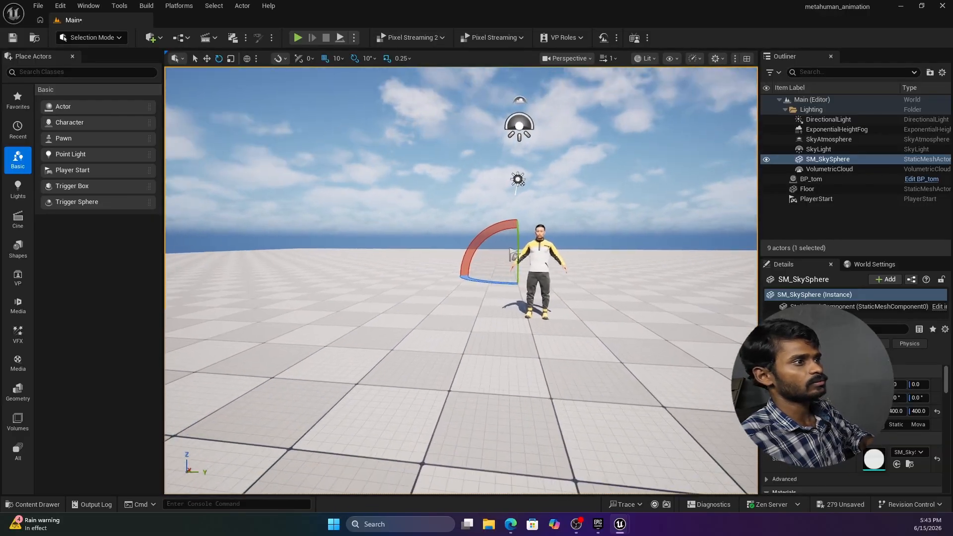
middle_click_drag(599, 253, 598, 223)
key("ctrl+z")
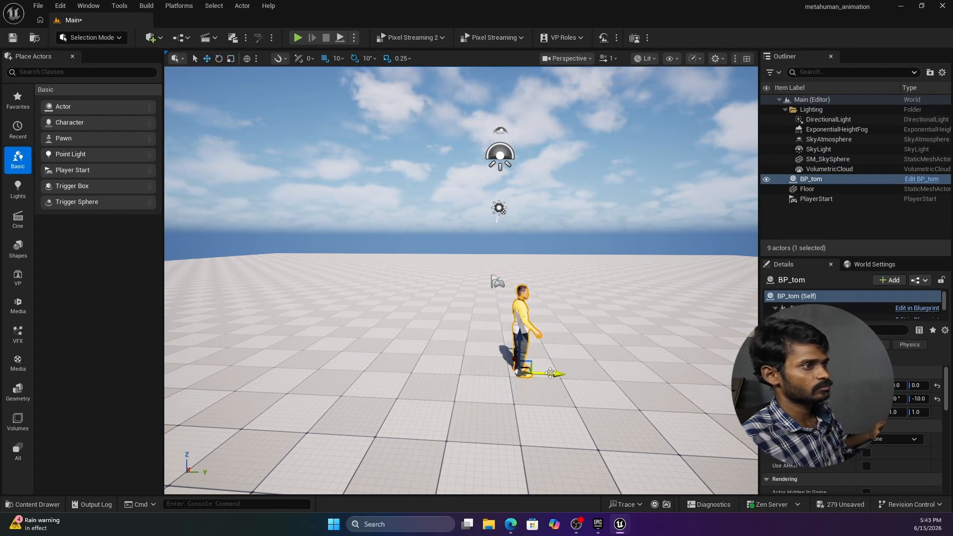
left_click(355, 215)
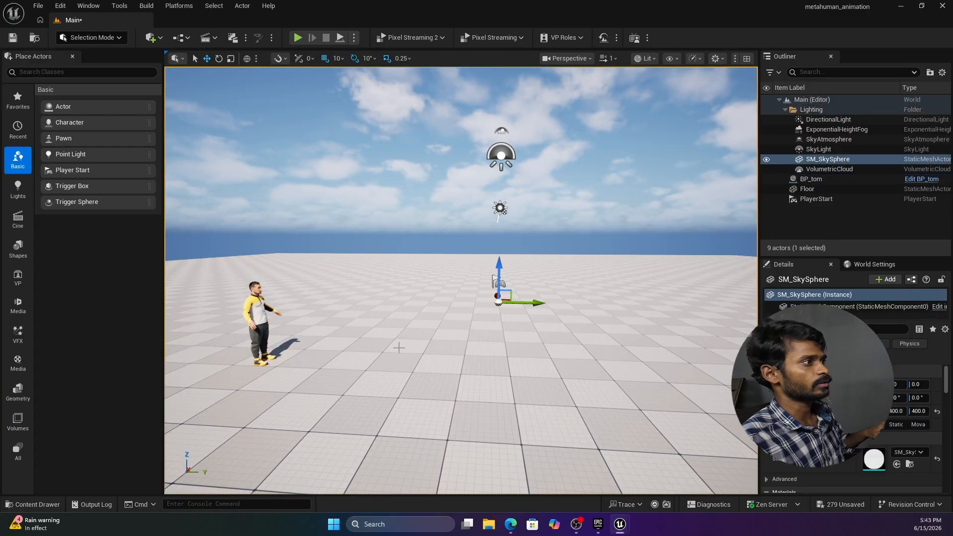
right_click_drag(466, 297, 423, 304)
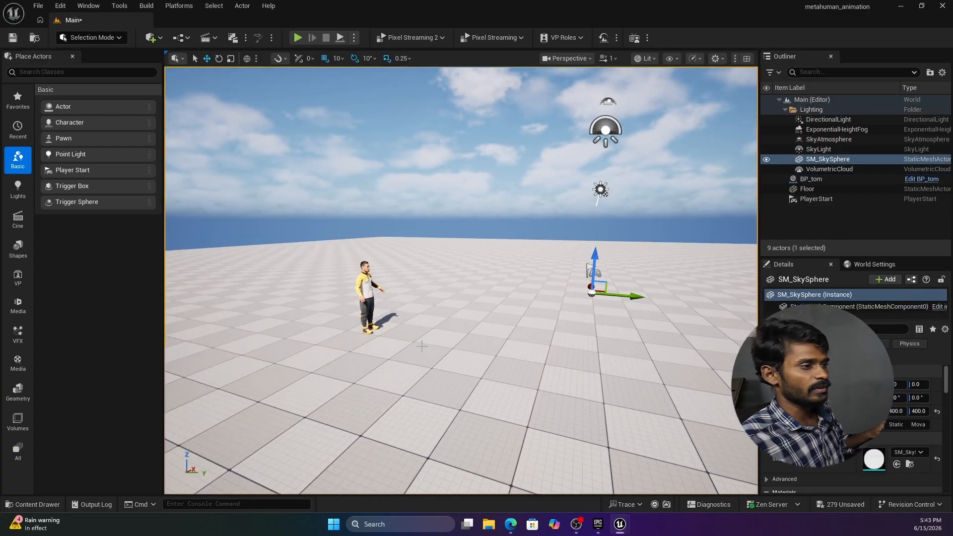
Switch to the Mixamo page in the browser and search the animations for "walking".
left_click(513, 528)
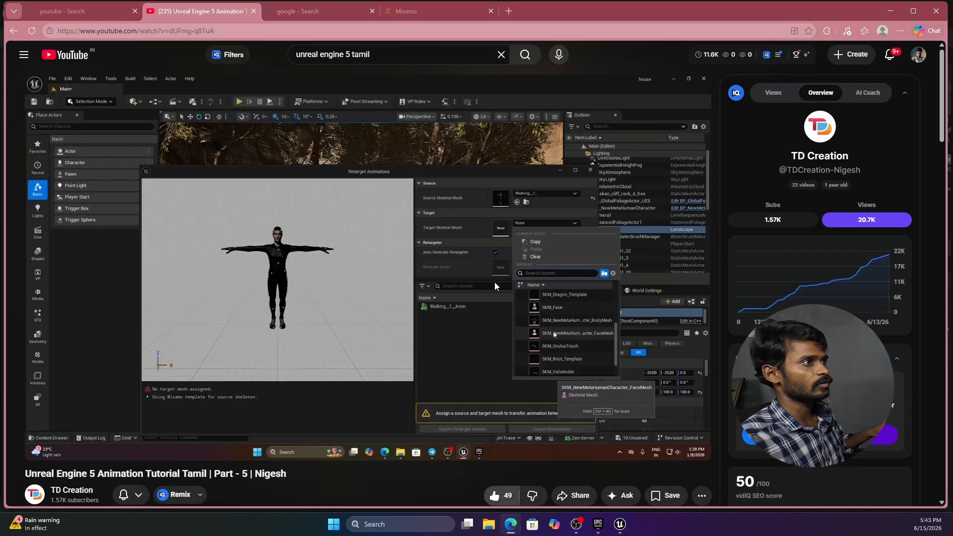
left_click(425, 8)
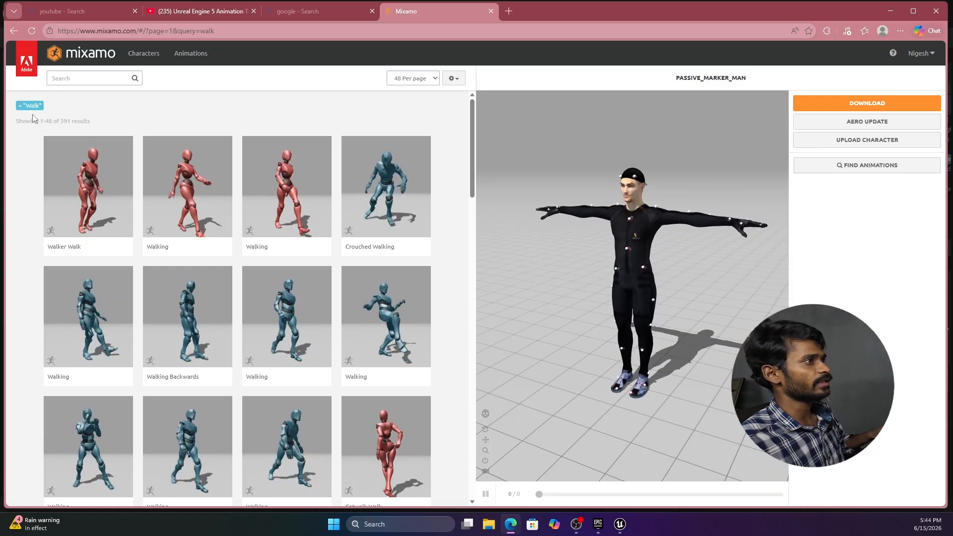
left_click(77, 78)
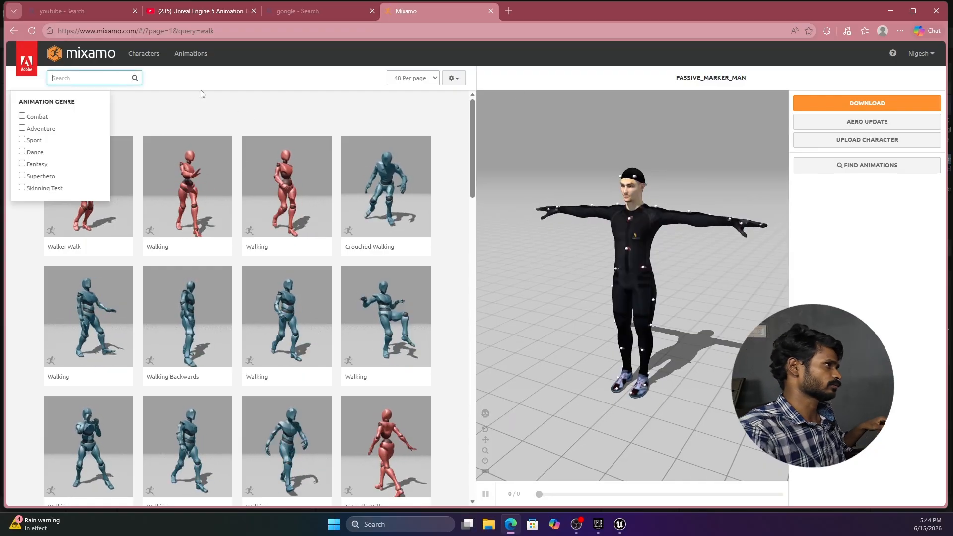
type("walking")
key("Return")
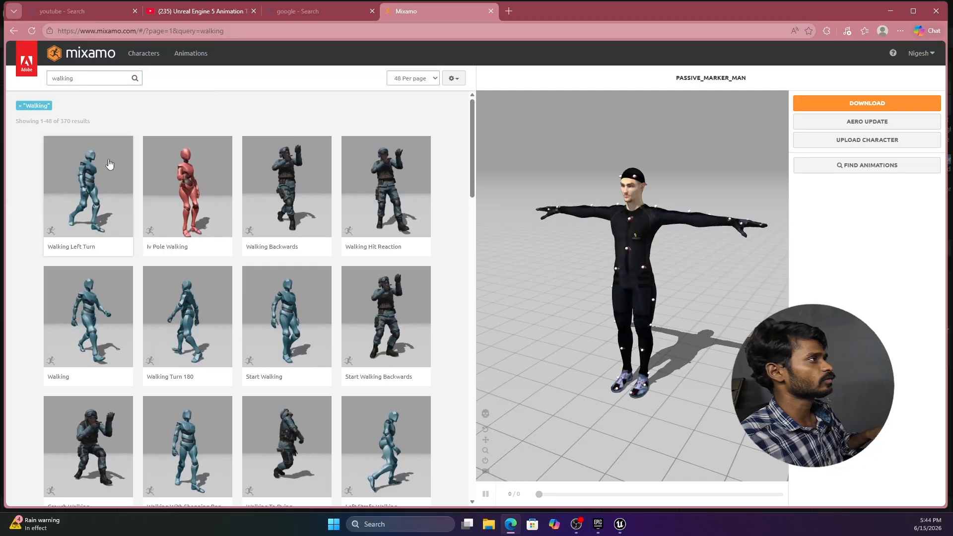
Browse the walking animations and preview Walking Left Turn on the Passive_Marker_Man character.
scroll(351, 239, "down", 5)
scroll(355, 240, "up", 2)
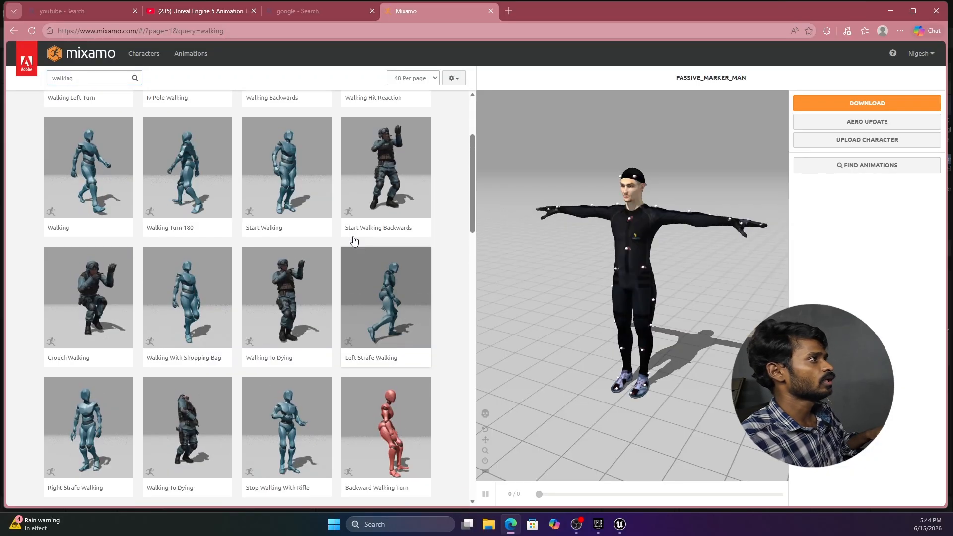
scroll(348, 231, "down", 4)
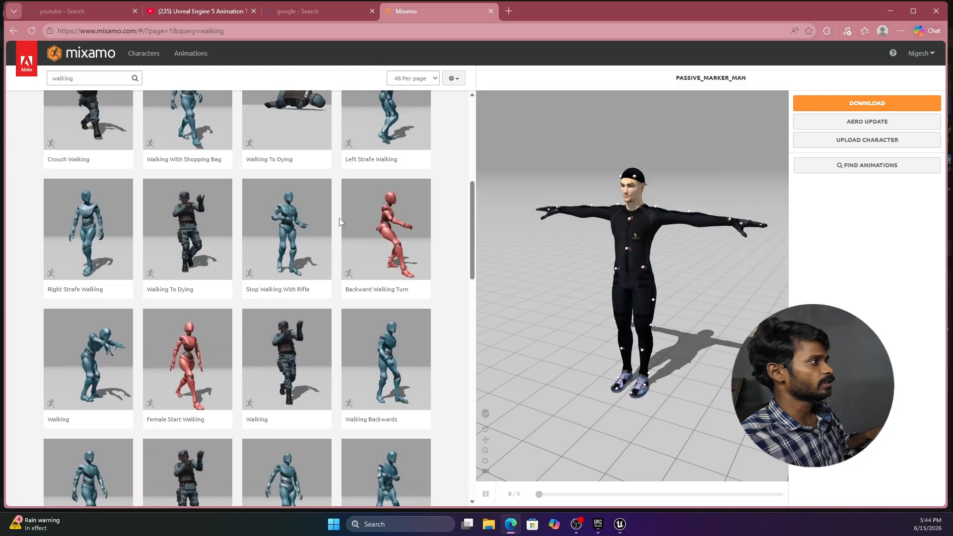
scroll(339, 222, "down", 6)
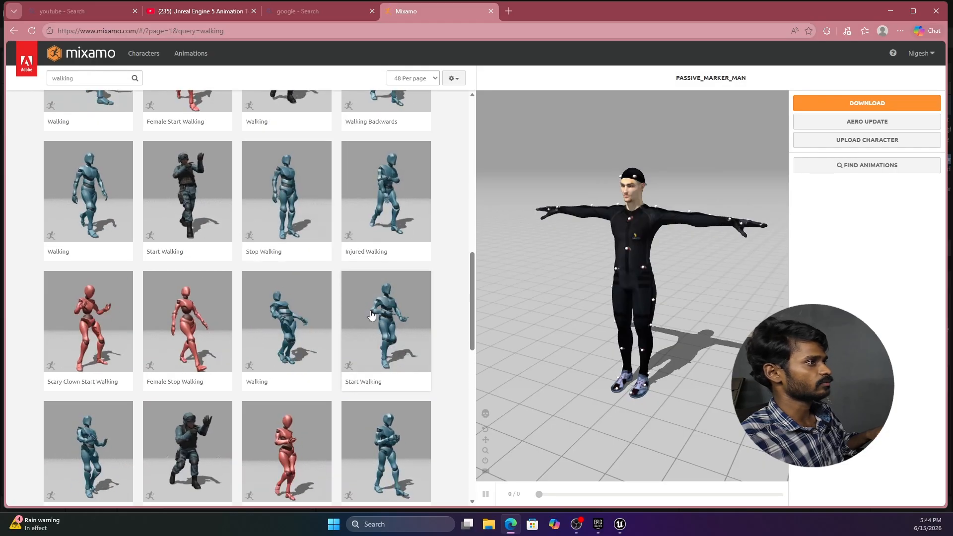
left_click_drag(472, 315, 468, 138)
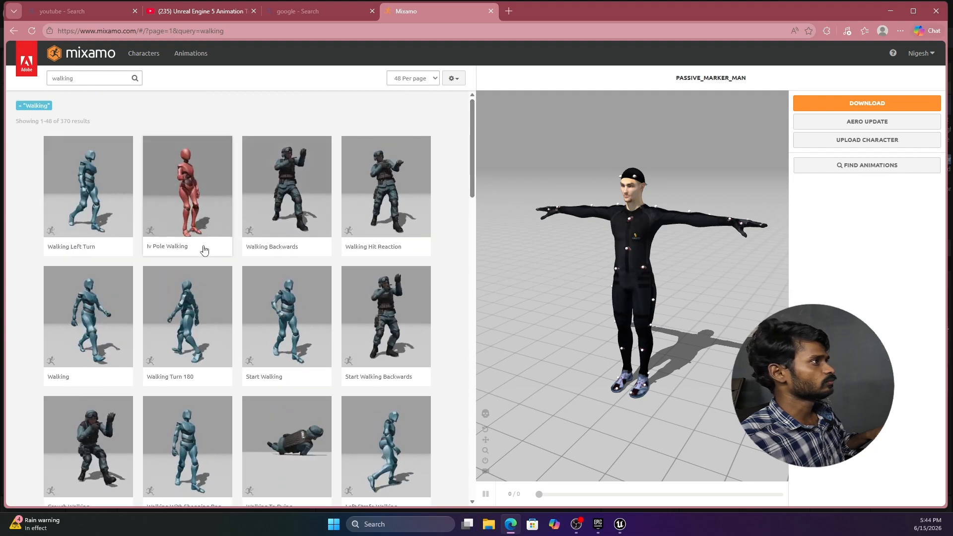
left_click(88, 208)
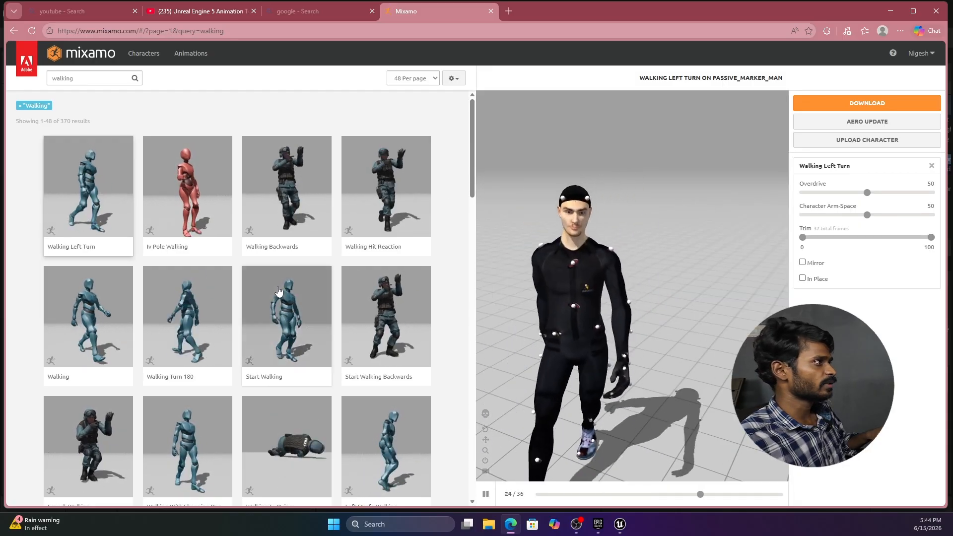
Apply the Walking animation to Passive_Marker_Man, check its playback, and enable the In Place option.
left_click(103, 327)
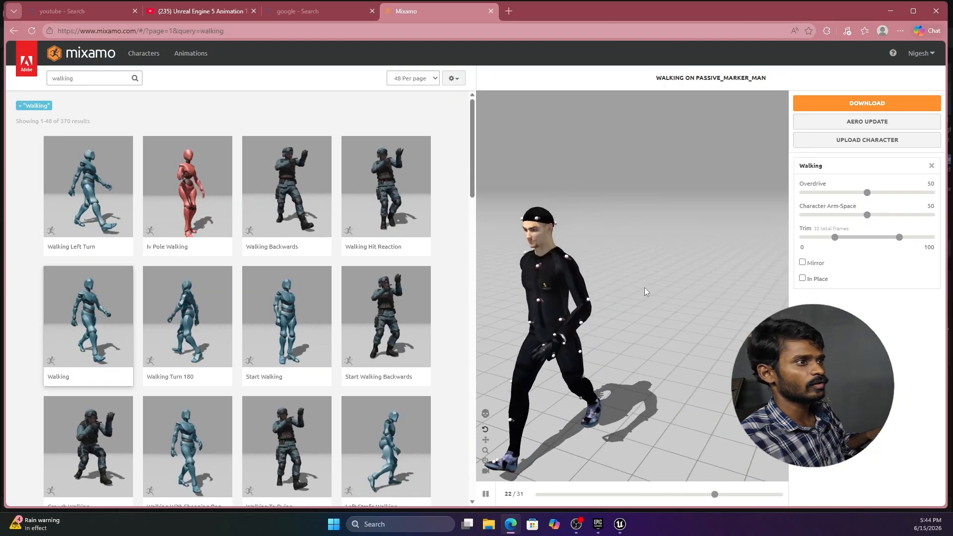
left_click(486, 495)
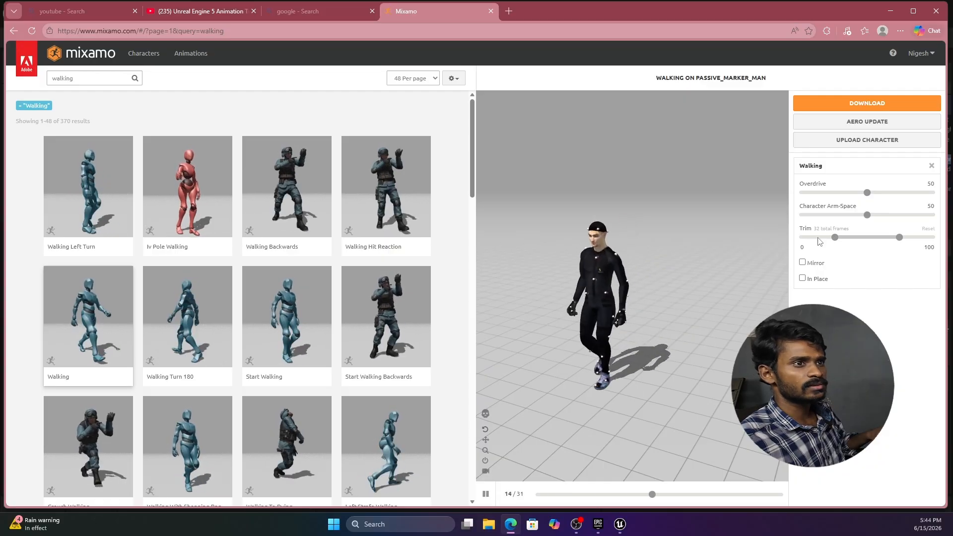
left_click(803, 279)
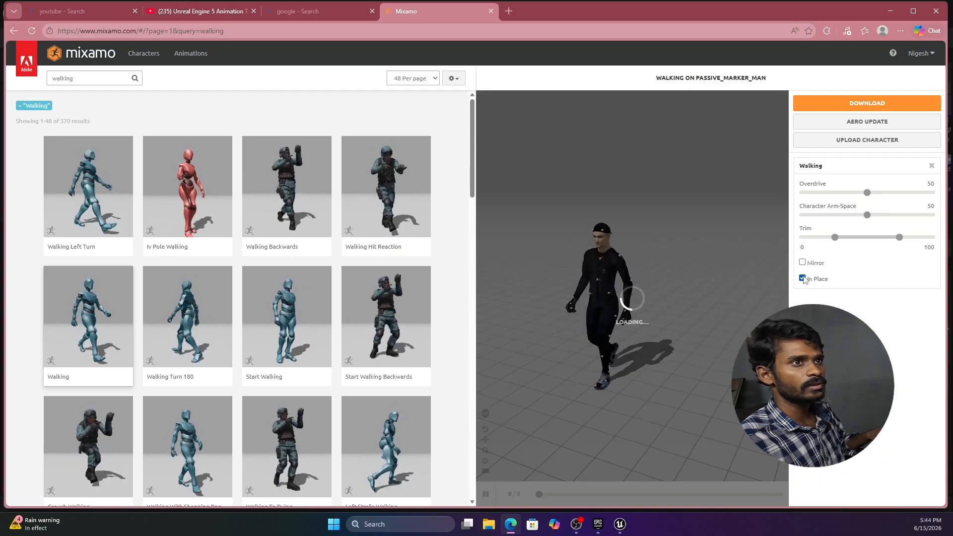
Download the in-place Walking animation as FBX Binary with skin at 30 frames per second.
left_click(886, 110)
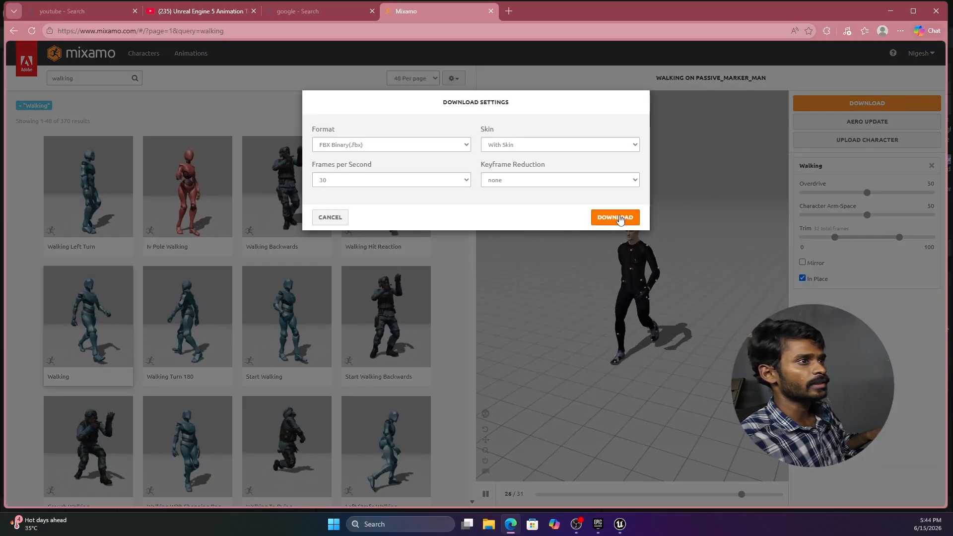
left_click(619, 218)
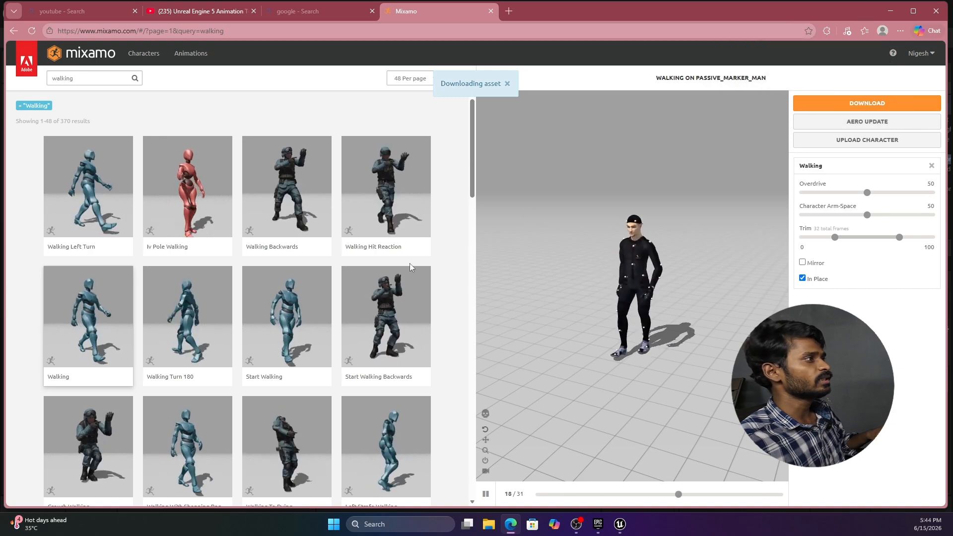
Clear the walking search and browse the unfiltered Mixamo animation library.
double_click(112, 76)
key("BackSpace")
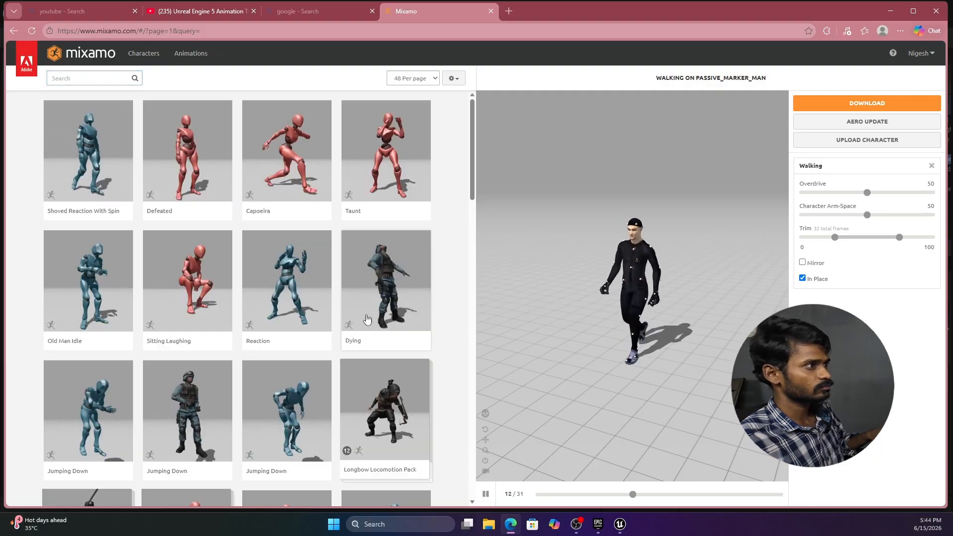
scroll(367, 318, "down", 9)
scroll(377, 302, "down", 14)
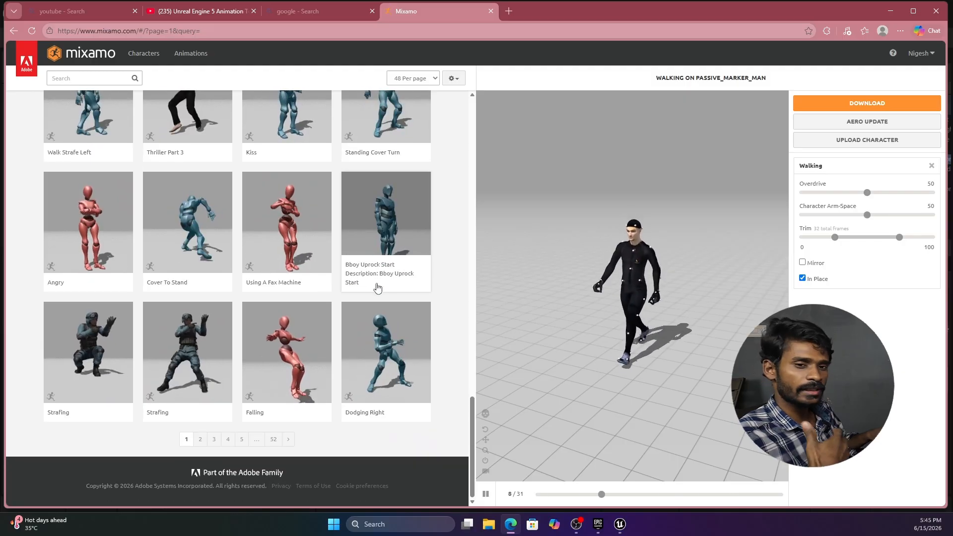
scroll(377, 287, "up", 3)
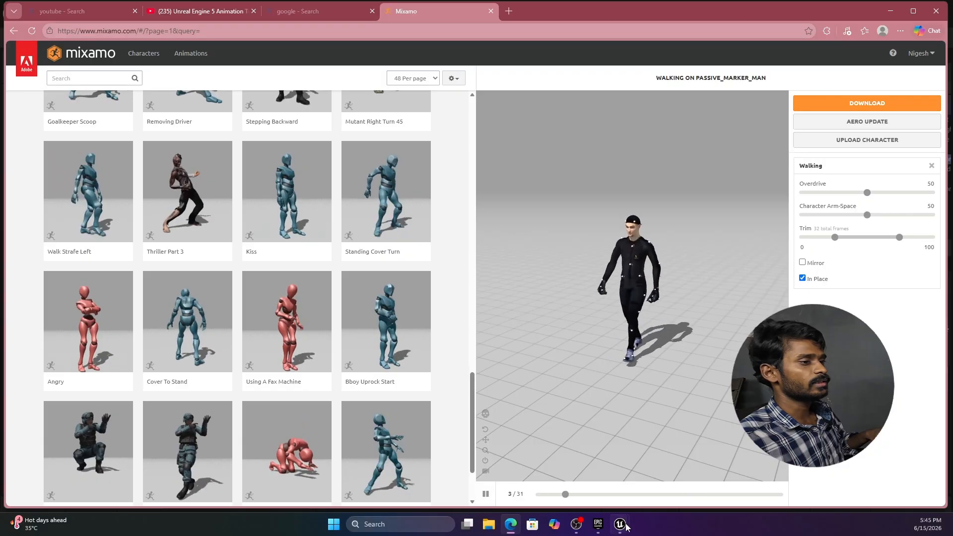
Switch to Unreal Engine and create a folder named animation inside the tom MetaHuman folder.
mouse_move(620, 525)
left_click(566, 474)
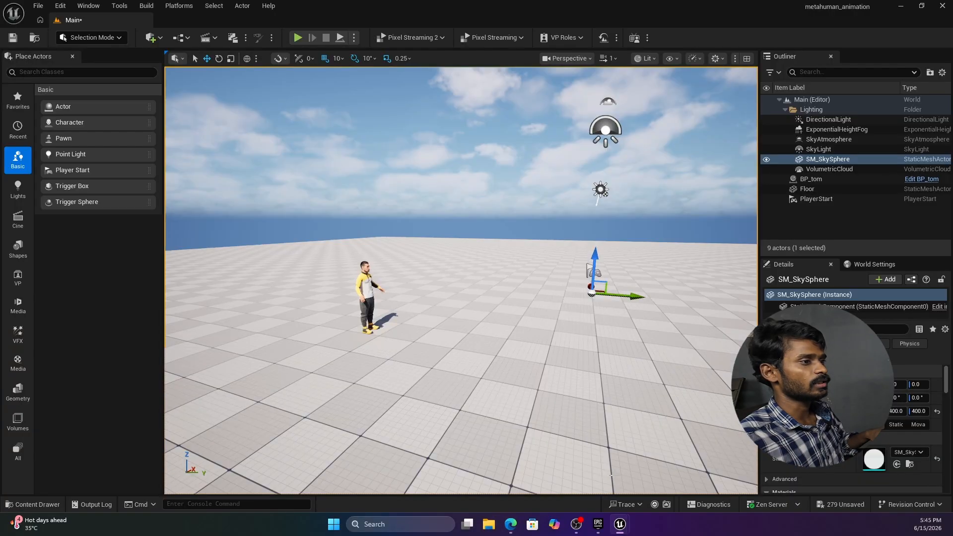
key("ctrl+space")
left_click(539, 411)
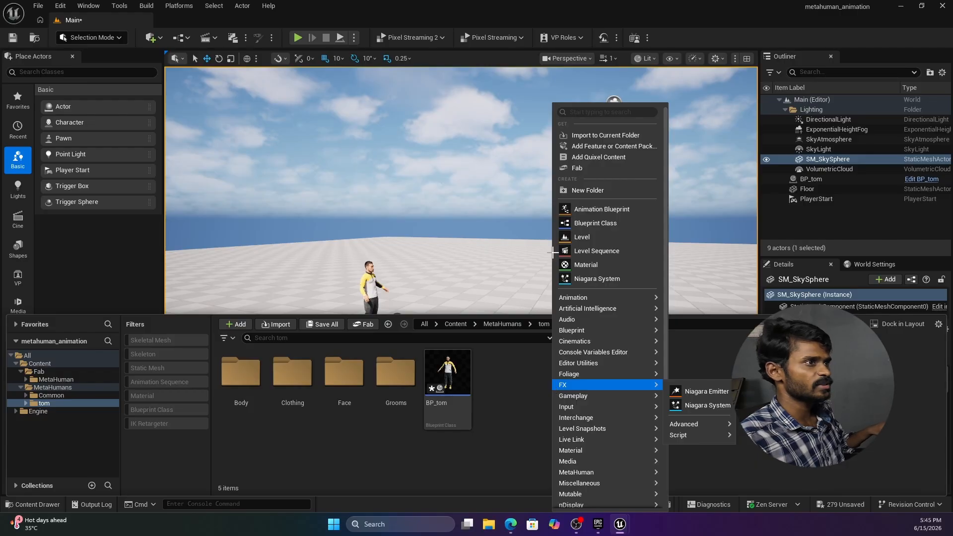
left_click(592, 192)
key("BackSpace")
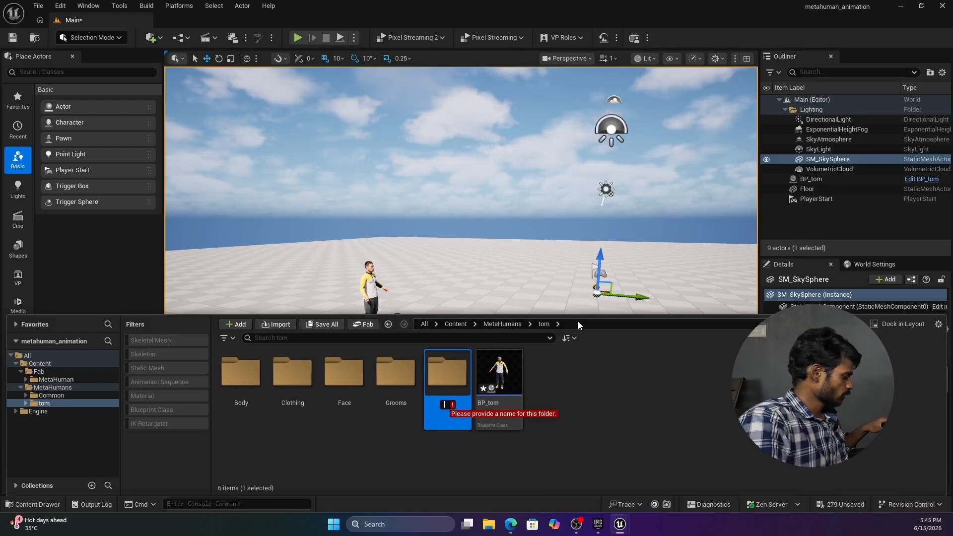
type("animation")
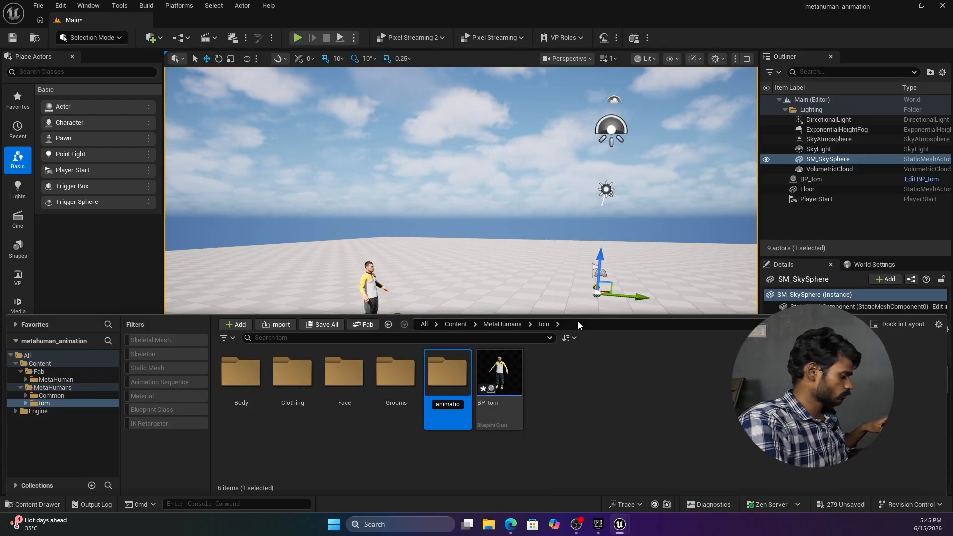
key("Return")
left_click(555, 373)
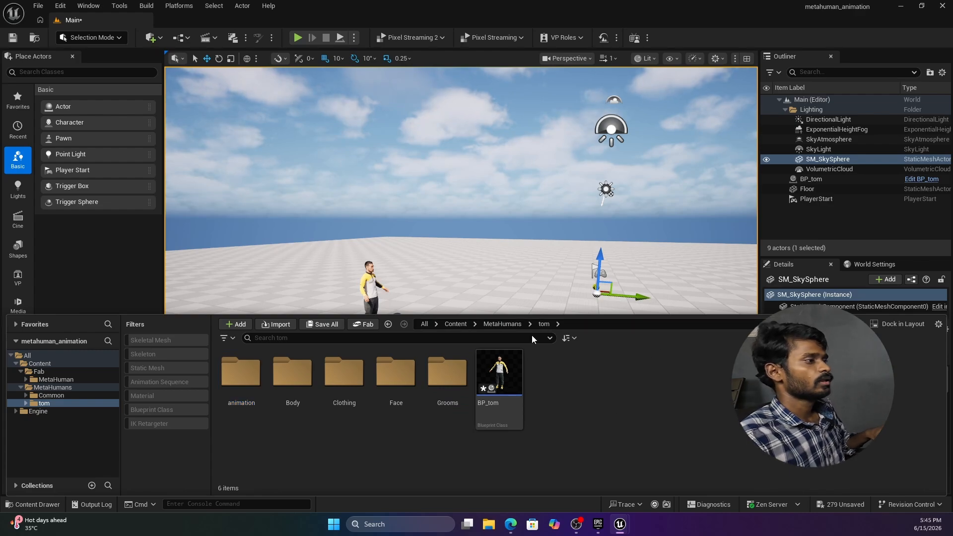
Import Walking (4).fbx from the Downloads folder into the new animation folder with the default import settings.
double_click(235, 379)
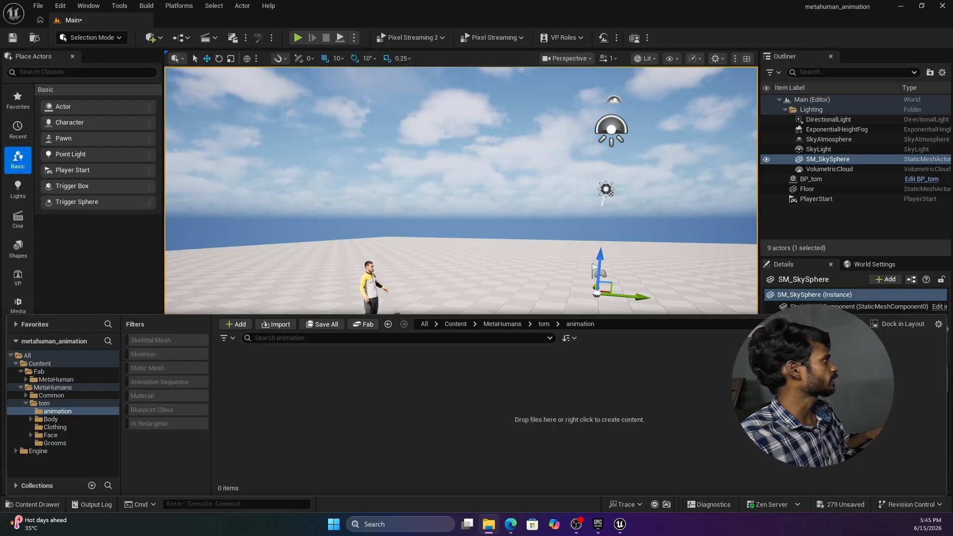
left_click_drag(0, 96, 481, 81)
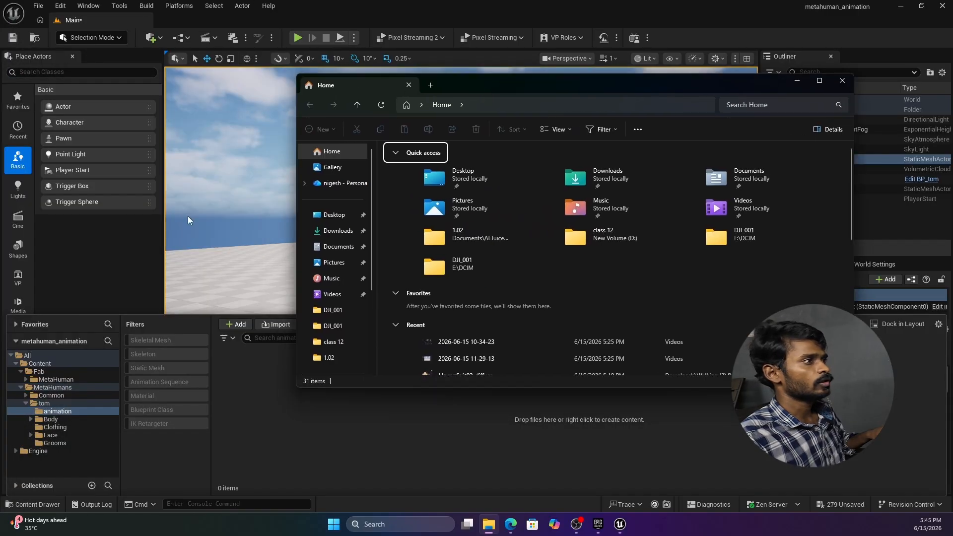
left_click(319, 240)
left_click(416, 194)
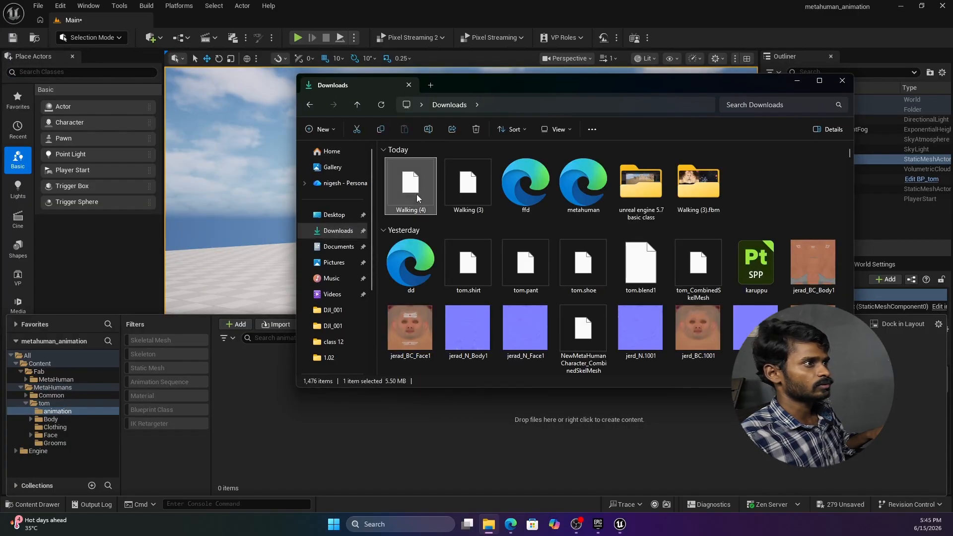
left_click_drag(416, 195, 252, 427)
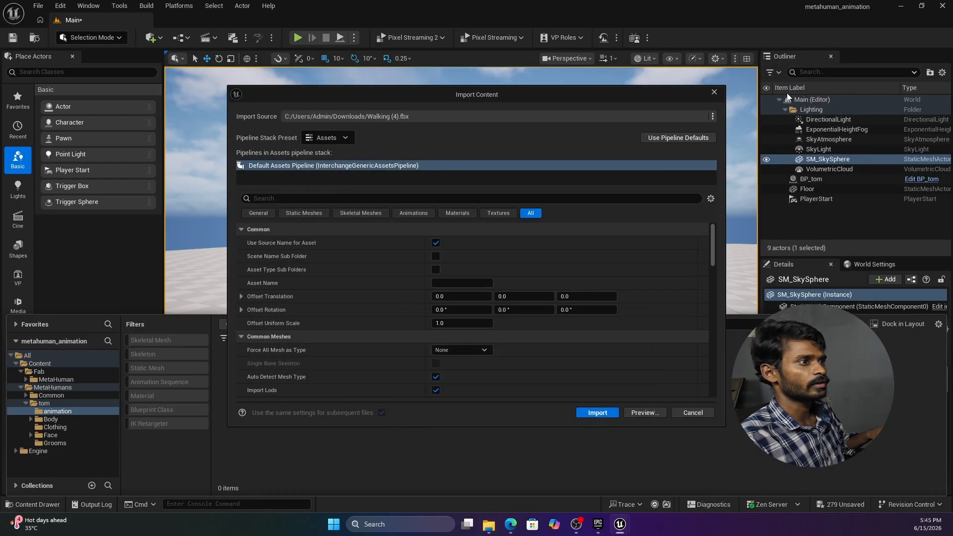
left_click(606, 415)
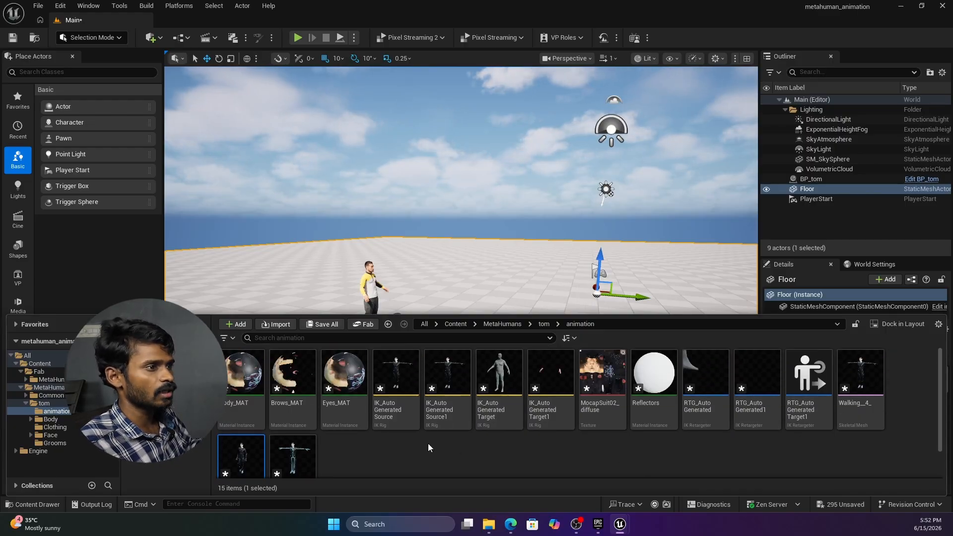
Open Retarget Animations for Walking__4__Anim and set SKM_tom_BodyMesh as the target skeletal mesh.
scroll(604, 434, "down", 2)
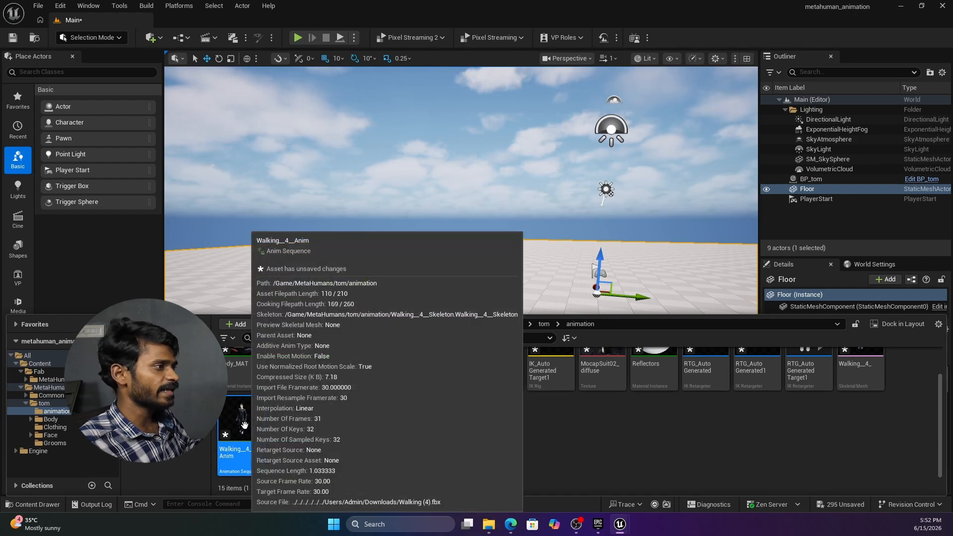
right_click(243, 422)
mouse_move(298, 114)
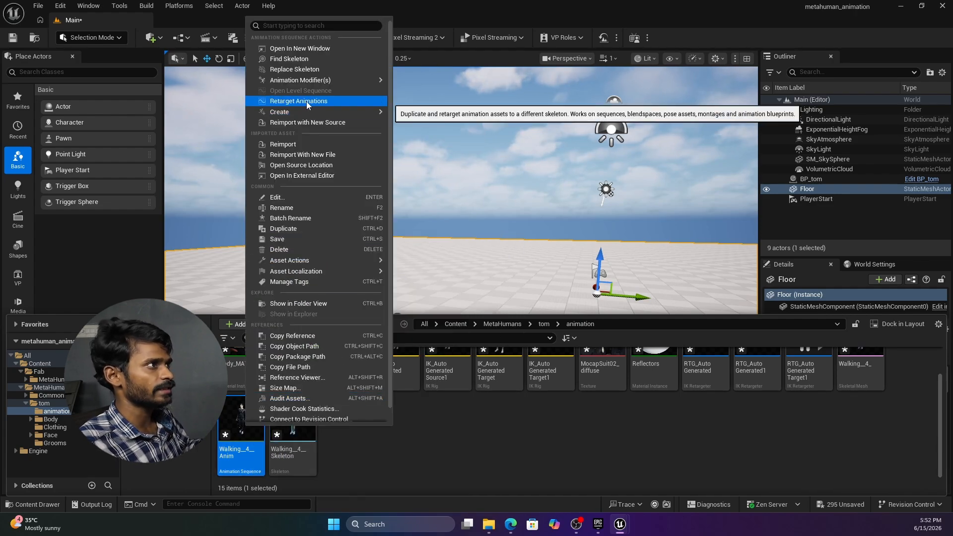
left_click(306, 101)
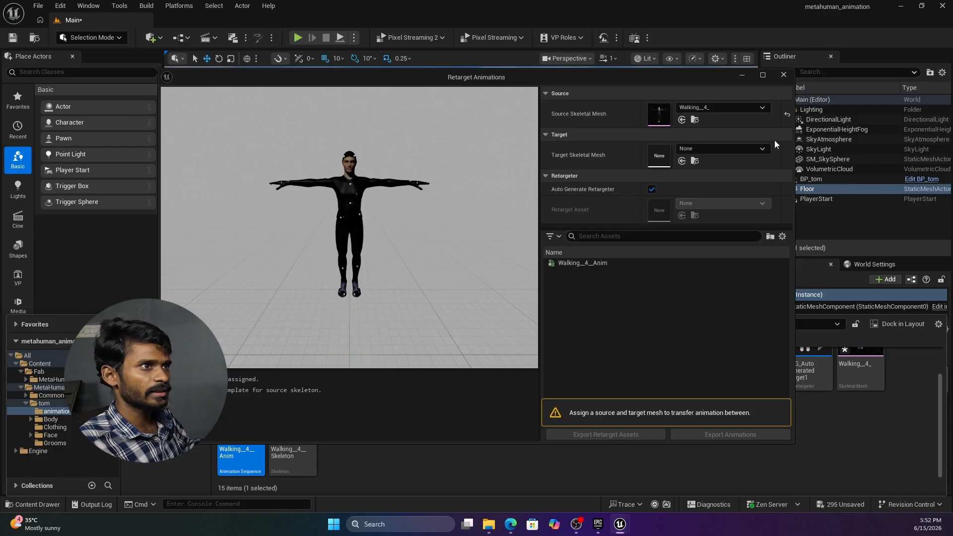
left_click(746, 148)
left_click_drag(820, 248, 821, 333)
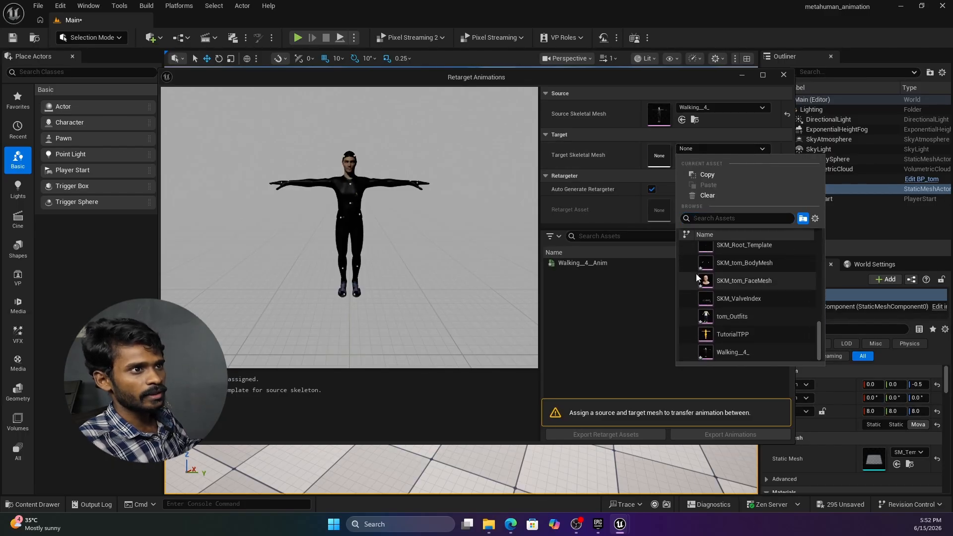
mouse_move(738, 267)
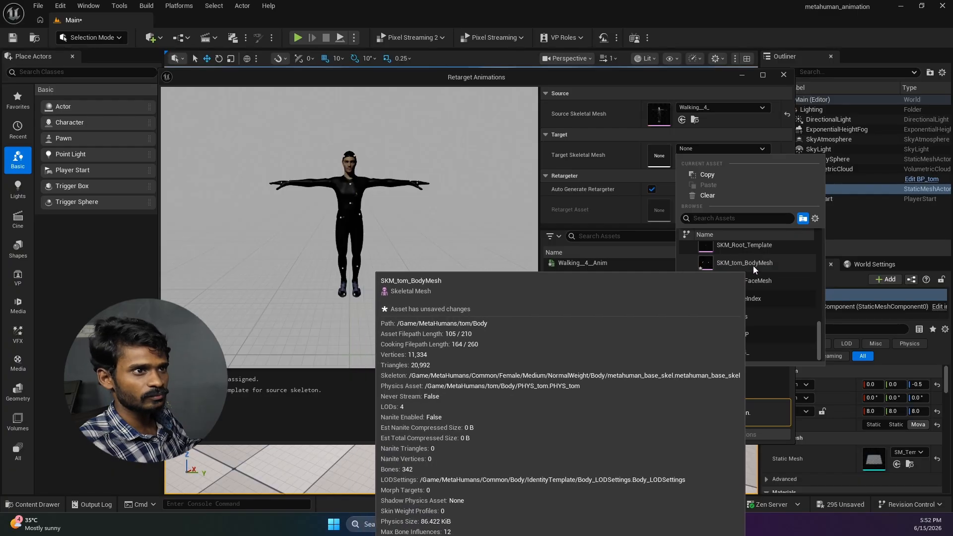
left_click(767, 267)
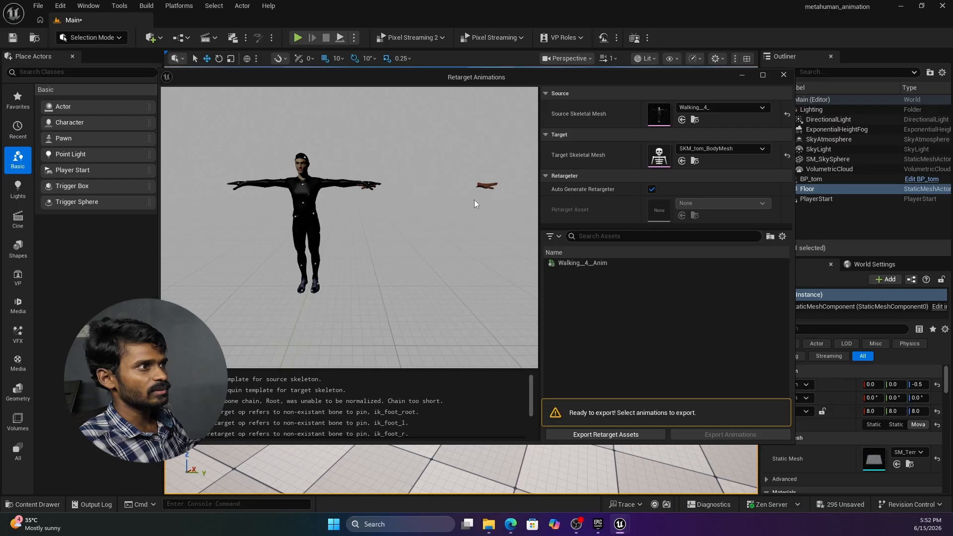
Export the retargeted Walking__4__Anim to MetaHumans/tom/animation and close the content browser window.
left_click(571, 263)
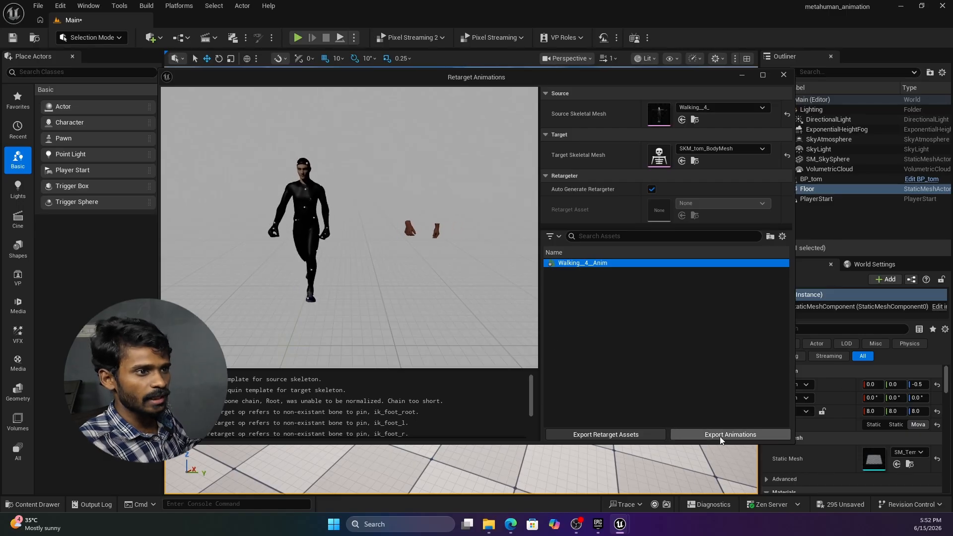
left_click(735, 437)
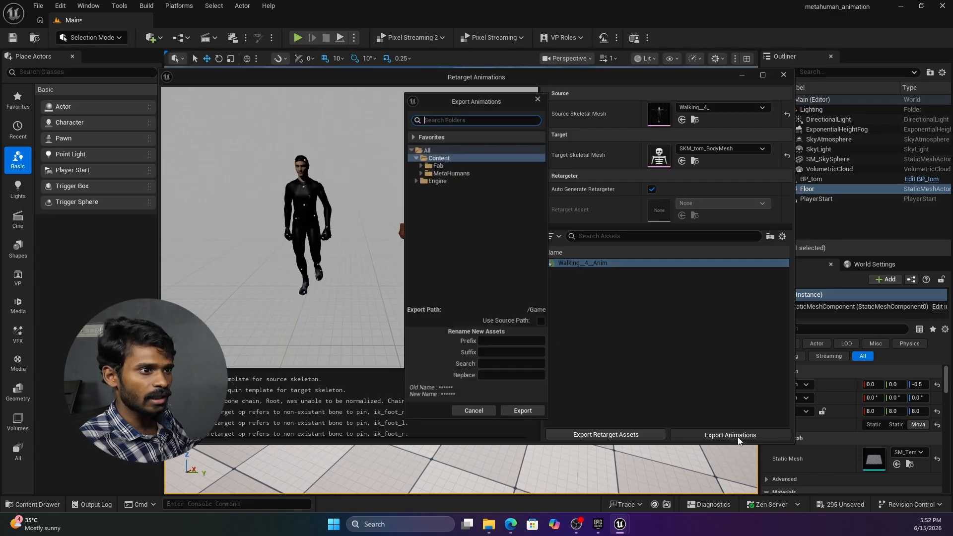
left_click(419, 170)
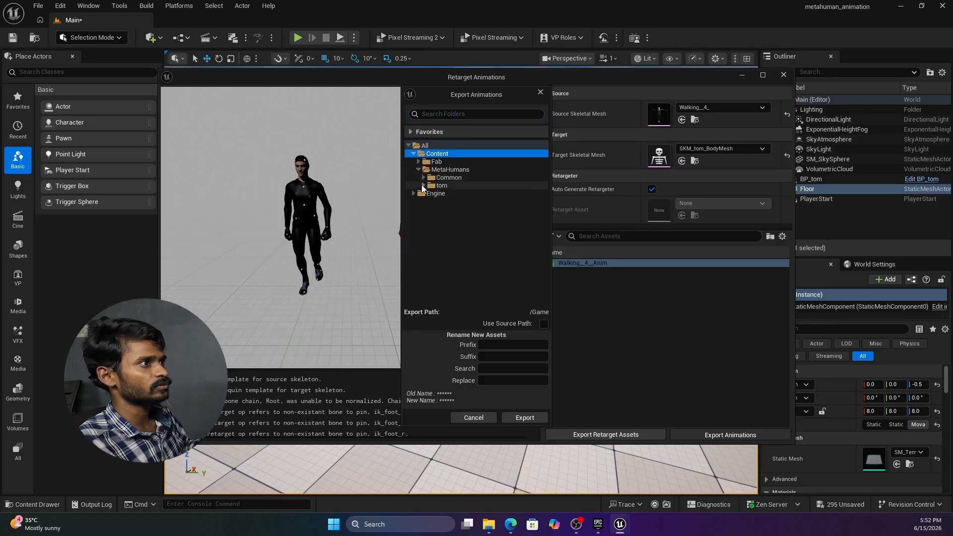
left_click(423, 186)
left_click(442, 193)
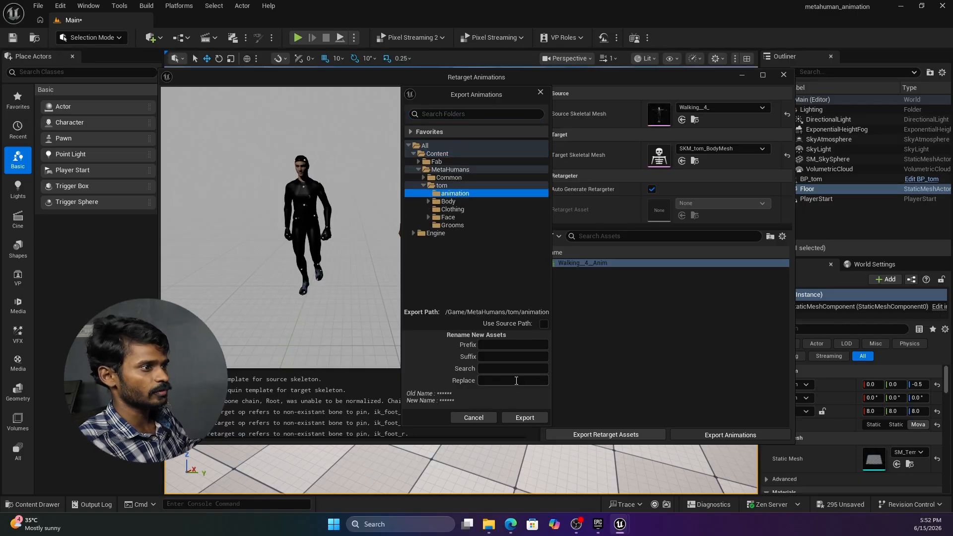
left_click(526, 419)
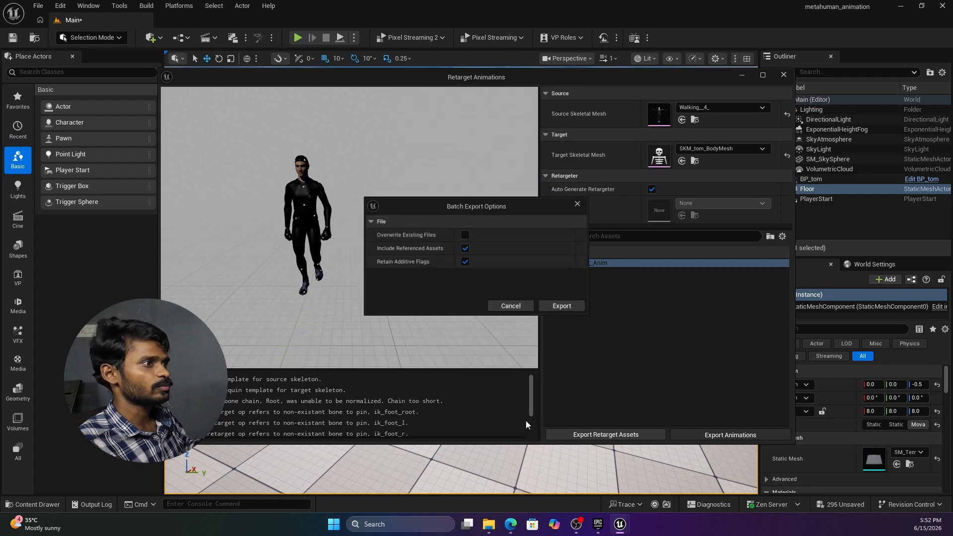
left_click(562, 306)
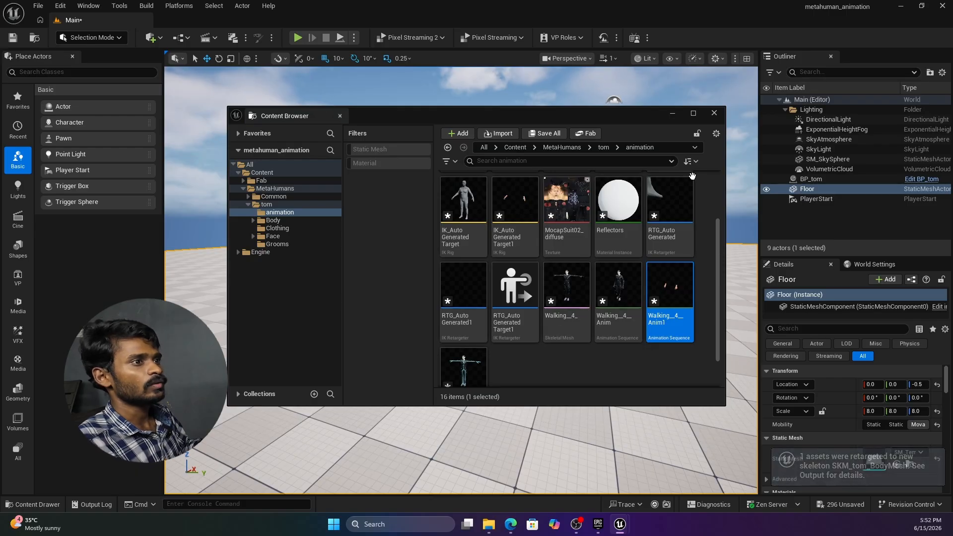
left_click(715, 113)
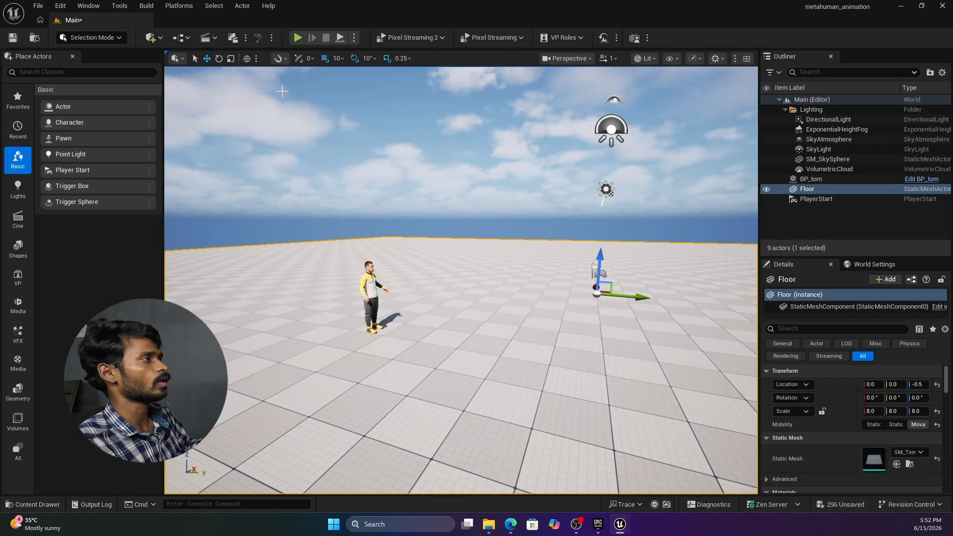
Add a level sequence to the level and save it in Content under the name animation.
left_click(214, 39)
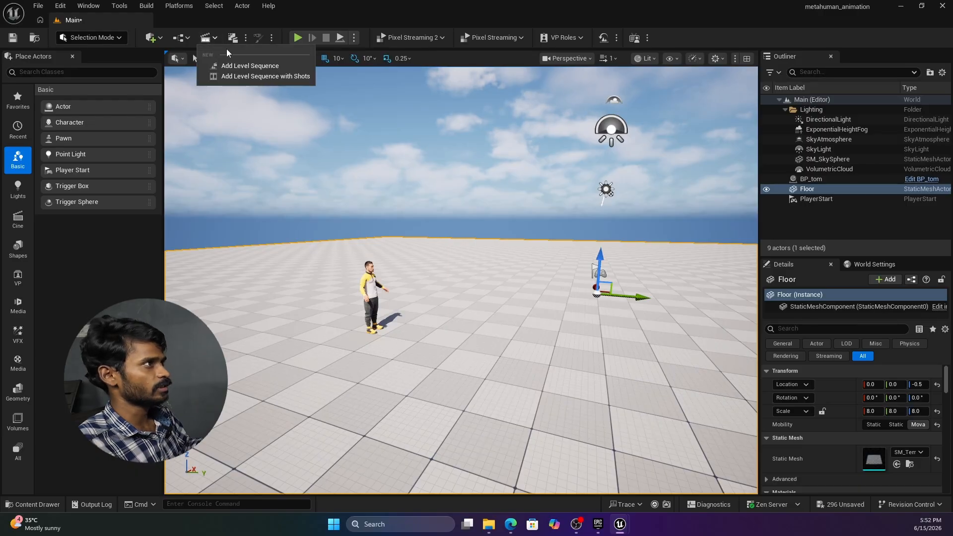
left_click(258, 66)
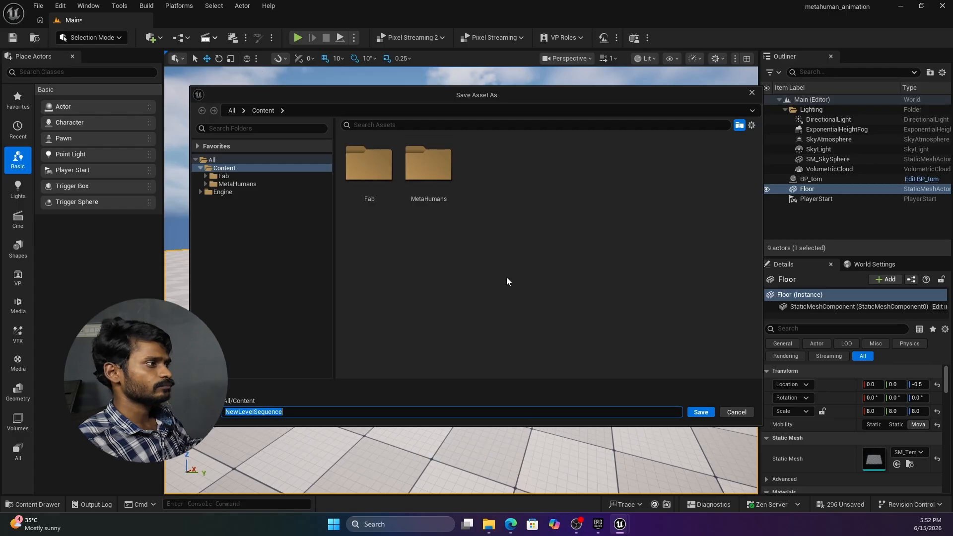
type("an")
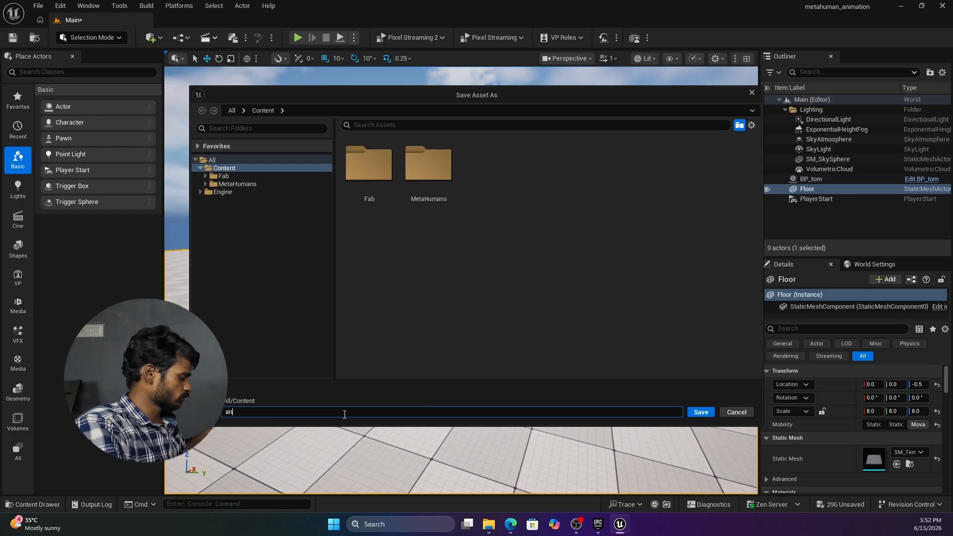
type("imation")
key("Return")
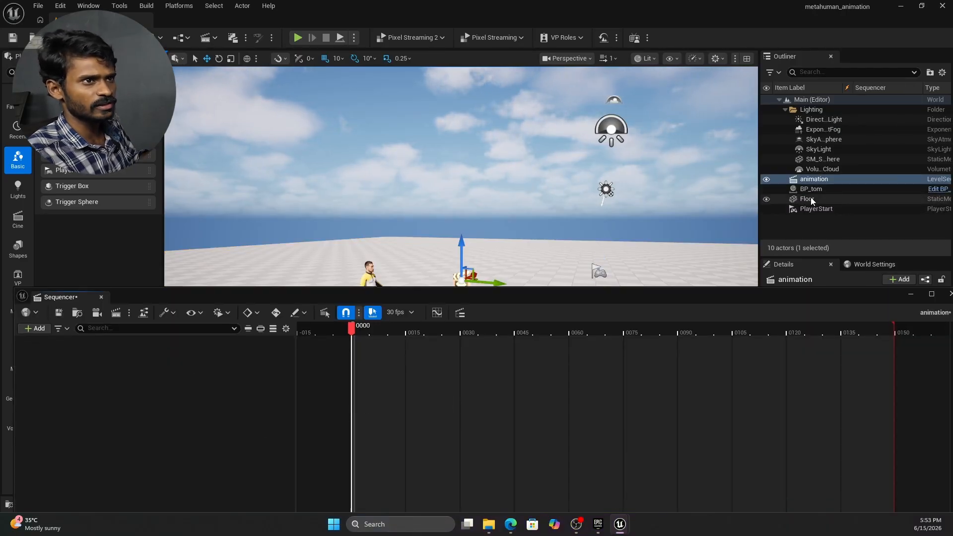
Select the BP_tom character and add it as a track in the animation level sequence.
left_click(353, 269)
left_click(368, 274)
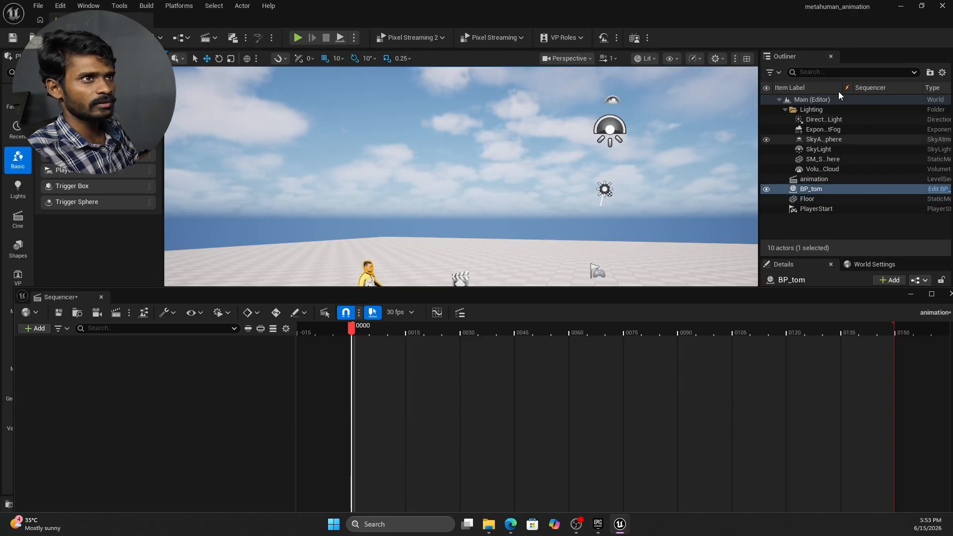
left_click_drag(818, 190, 181, 423)
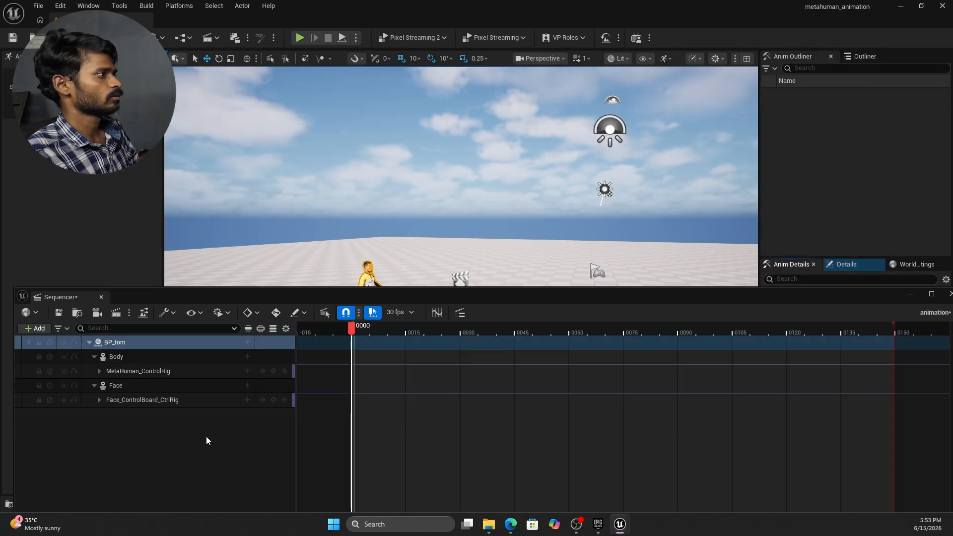
right_click_drag(430, 252, 403, 268)
key("w")
key("w")
key("w")
key("s")
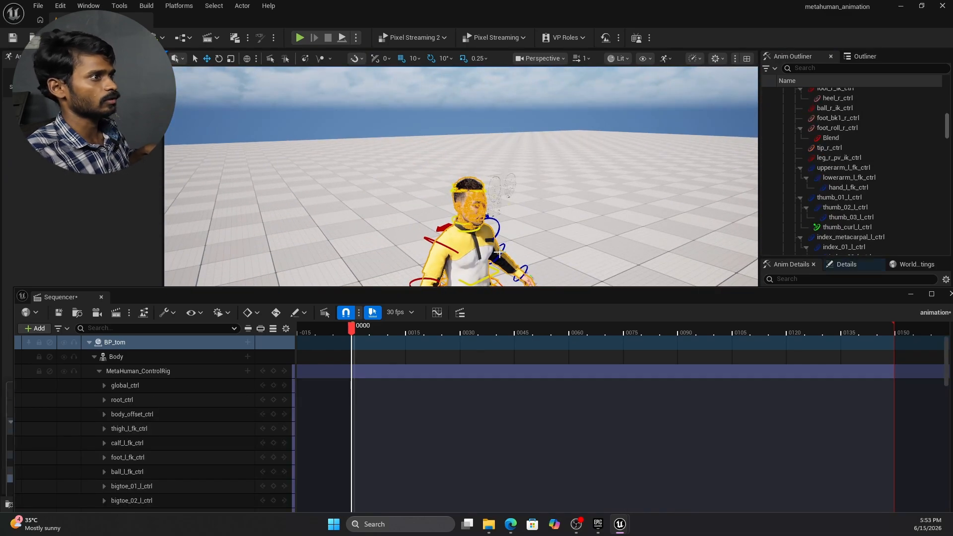
Clear the selection, minimise the Sequencer window and try moving the right hand control hand_r_fk_ctrl in the viewport.
left_click(419, 233)
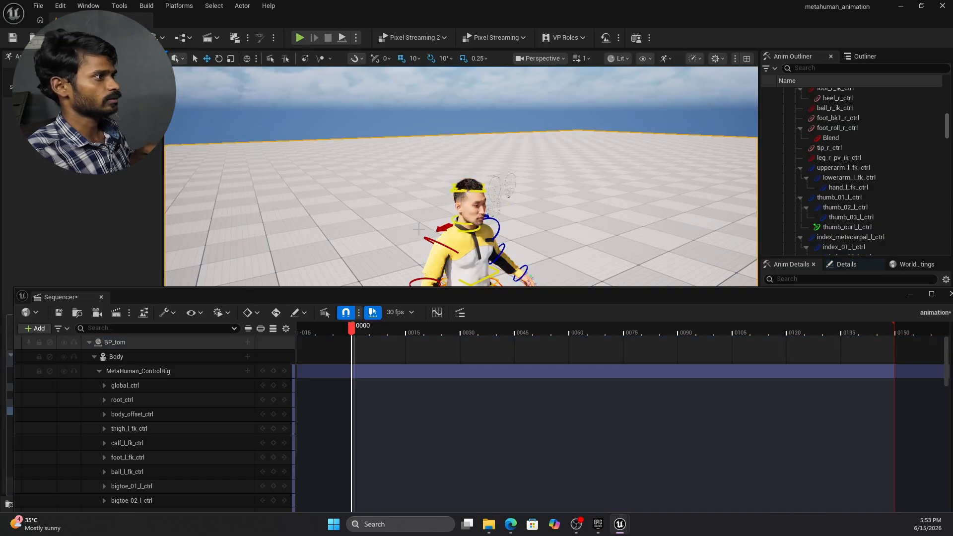
left_click(912, 294)
left_click(427, 322)
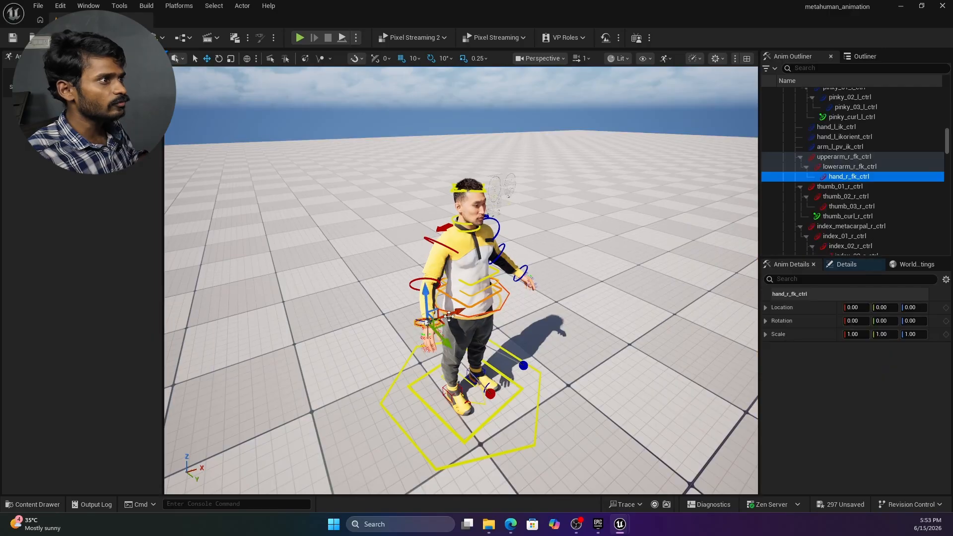
mouse_move(447, 343)
left_mouse_down()
mouse_move(533, 423)
mouse_move(461, 333)
left_mouse_up()
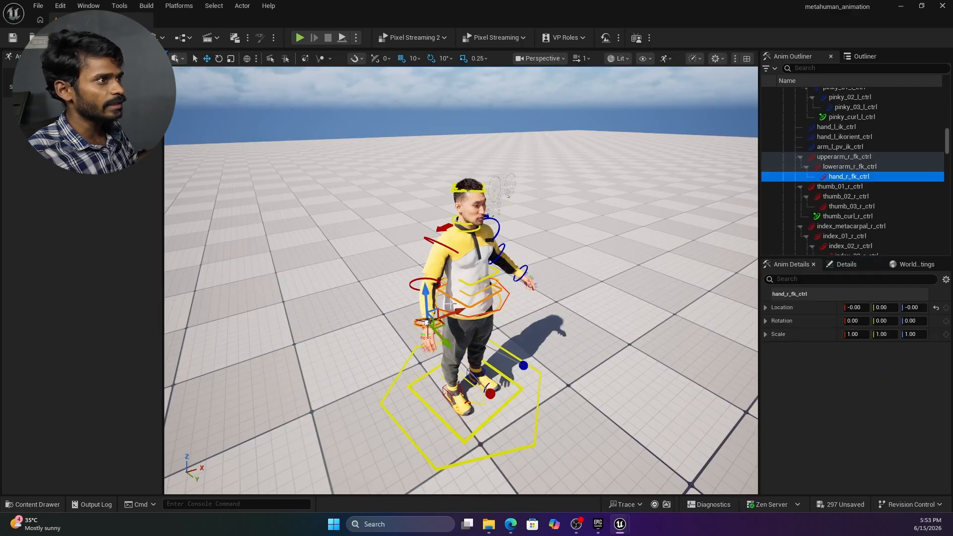
scroll(451, 302, "up", 5)
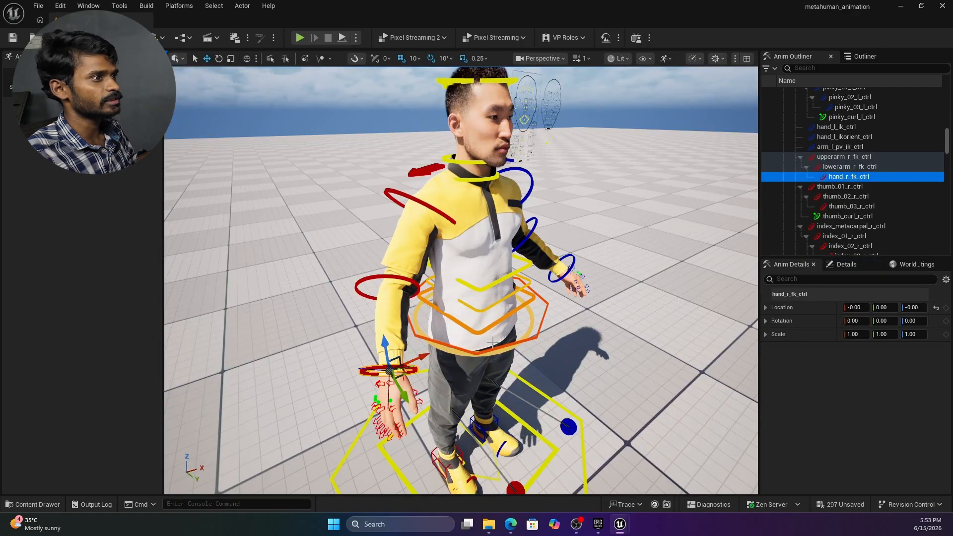
Select the hips_ctrl control on the character's rig and try rotating it.
left_click(494, 348)
key("e")
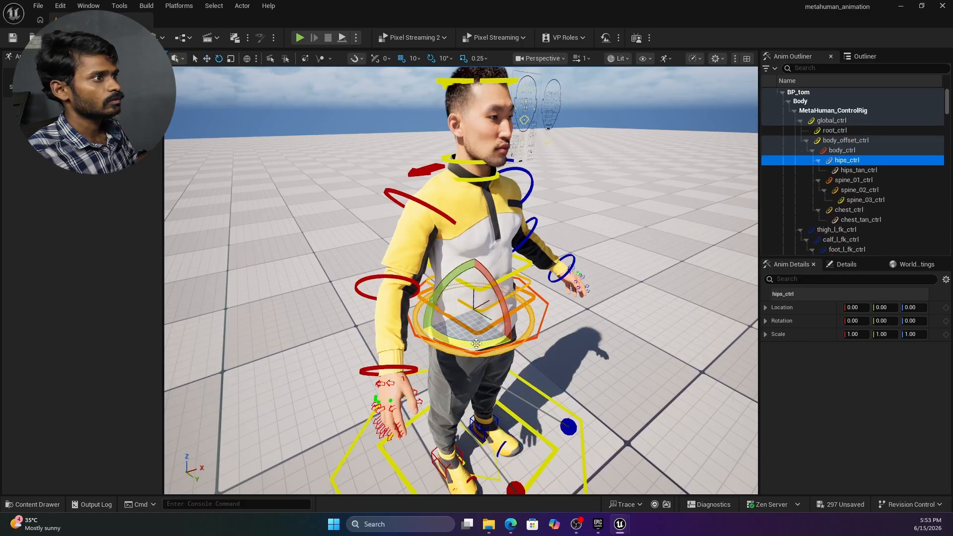
left_click_drag(495, 337, 527, 324)
mouse_move(500, 282)
left_mouse_down()
mouse_move(535, 297)
mouse_move(510, 291)
left_mouse_up()
Select the clavicle_r_ctrl control at the right shoulder, try moving it, and clear the selection.
left_click(427, 170)
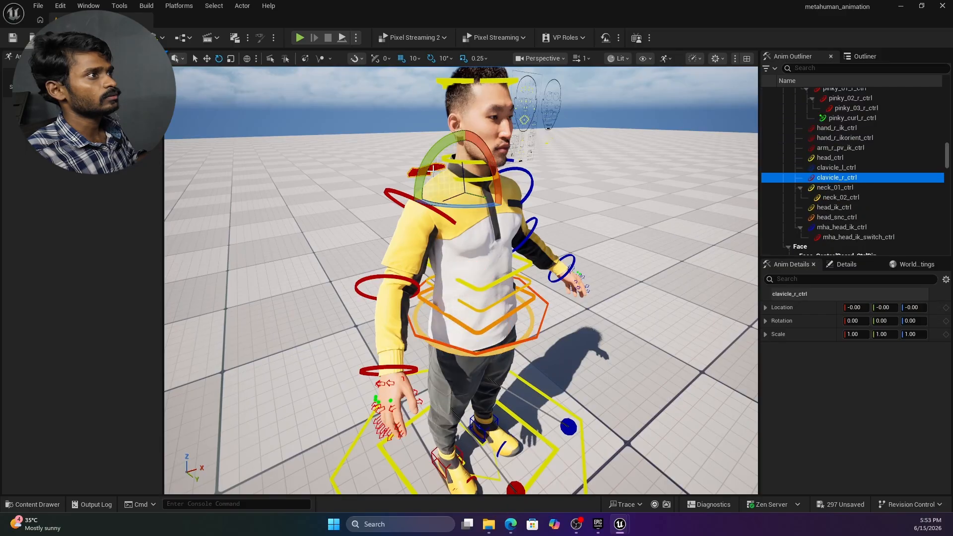
key("w")
mouse_move(487, 185)
left_mouse_down()
mouse_move(473, 196)
mouse_move(495, 194)
left_mouse_up()
left_click(598, 429)
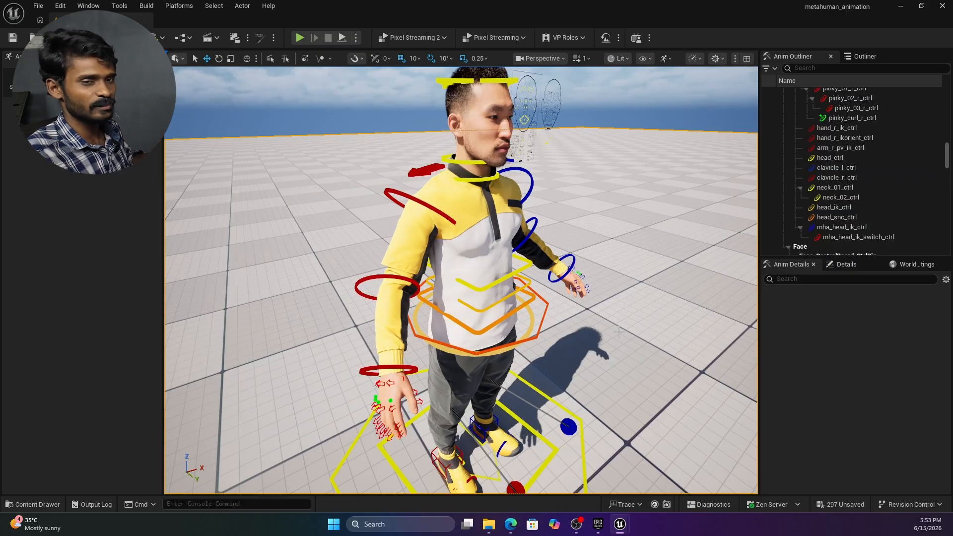
Bring back the Sequencer window and open the existing animation level sequence in it.
key("ctrl+space")
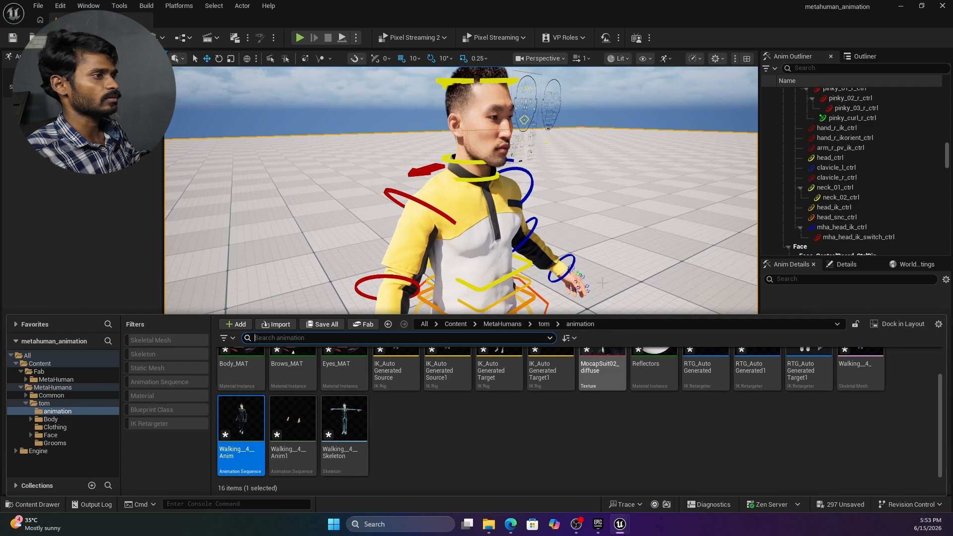
left_click(565, 421)
mouse_move(621, 530)
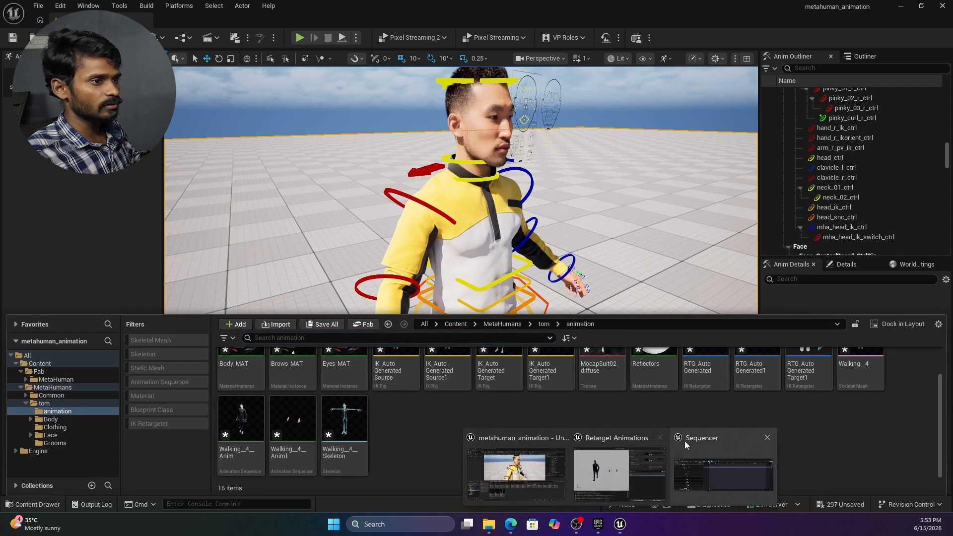
left_click(699, 476)
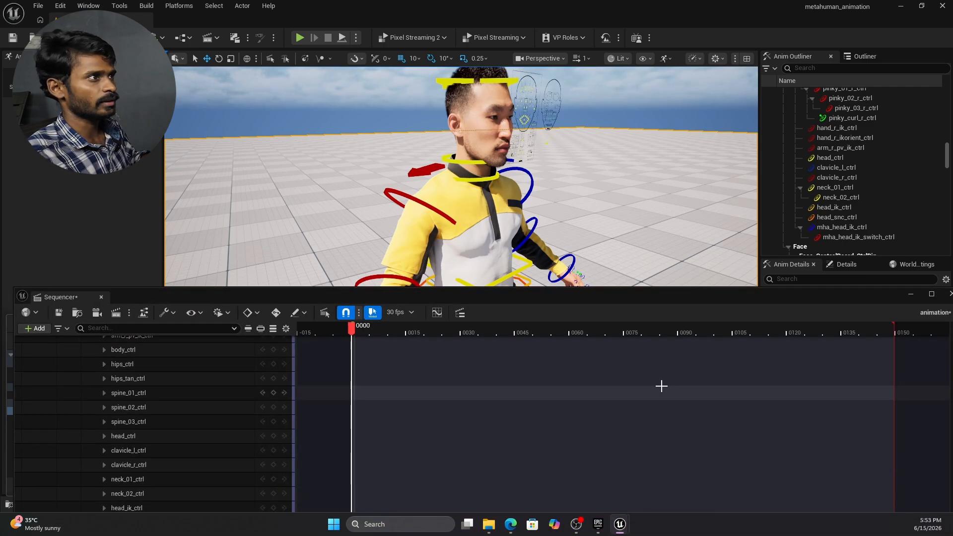
scroll(662, 385, "up", 3)
left_click(214, 43)
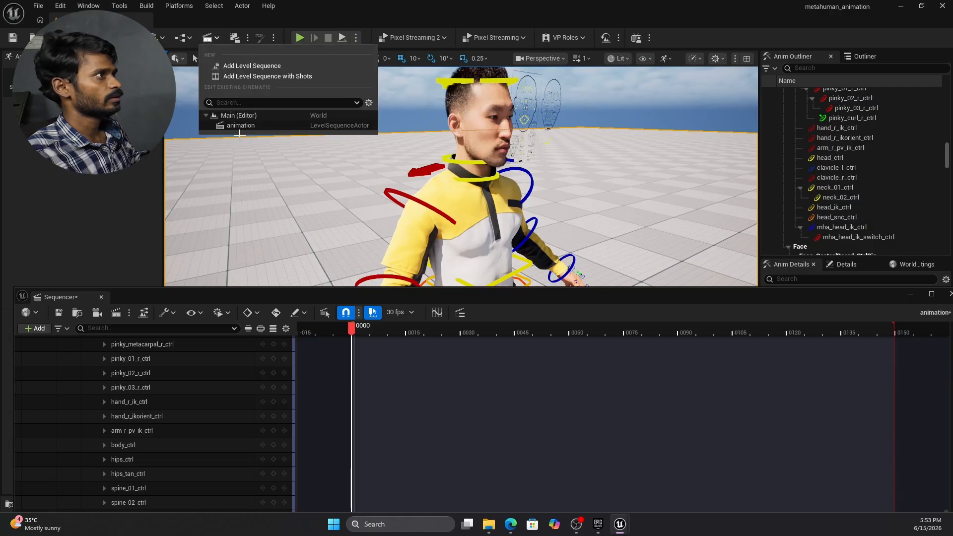
left_click(242, 126)
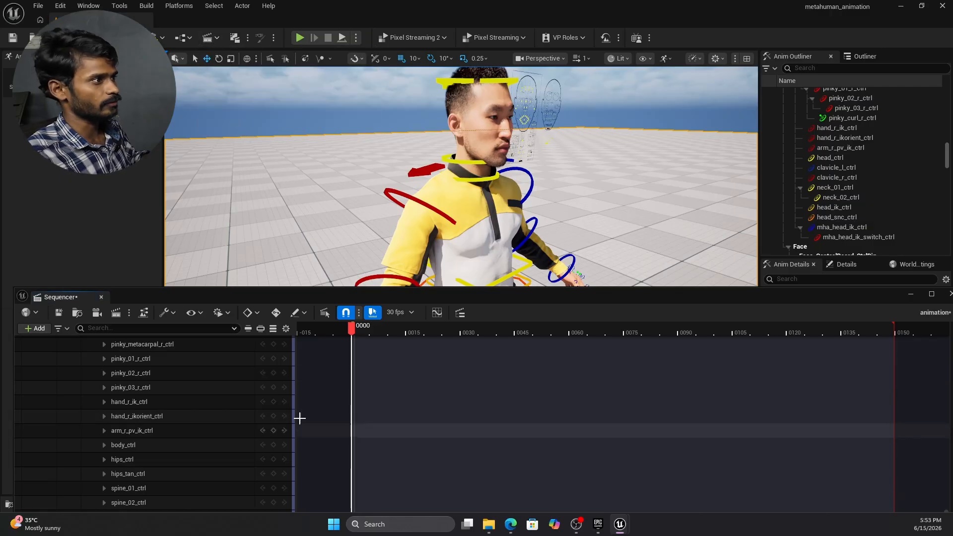
Delete the MetaHuman_ControlRig track under Body and the Face_ControlBoard_CtrlRig track under Face.
scroll(300, 417, "up", 5)
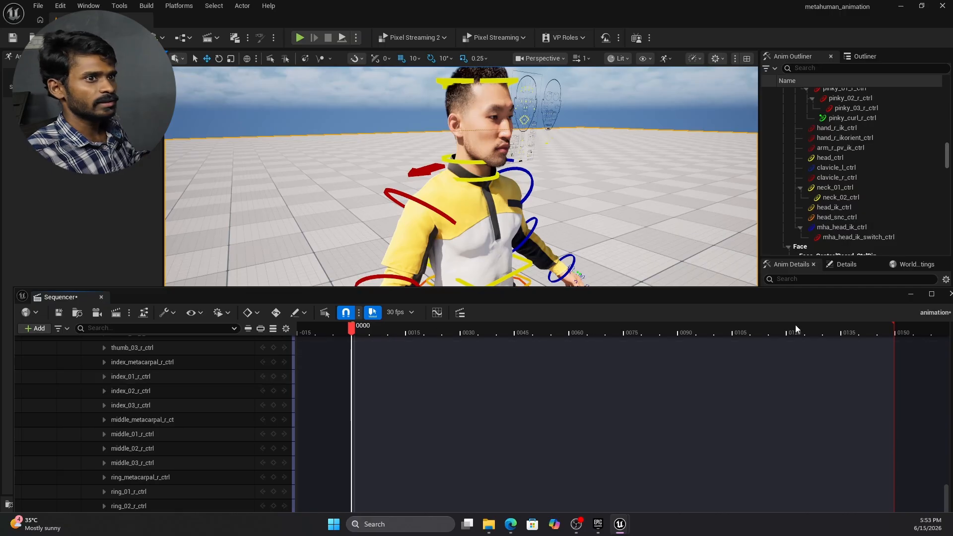
left_click_drag(946, 497, 937, 342)
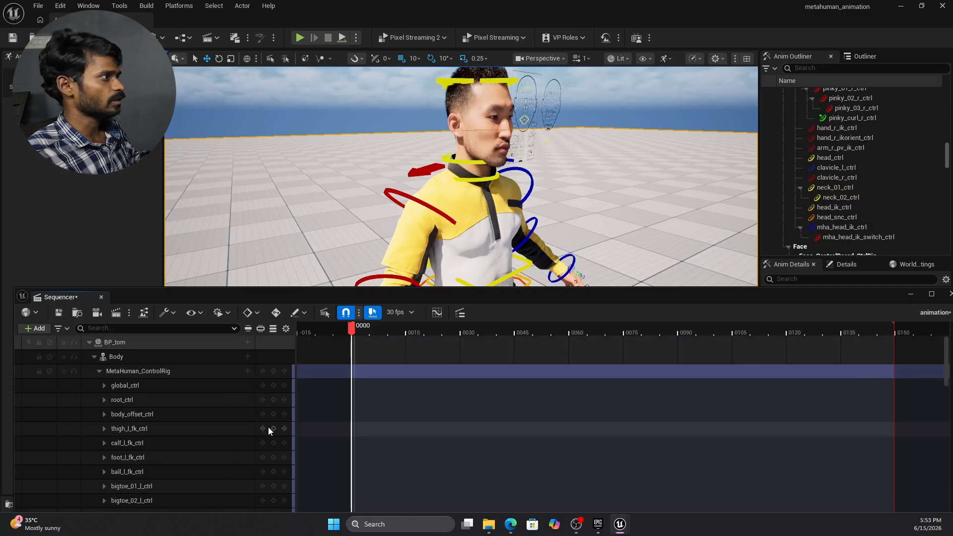
left_click(93, 357)
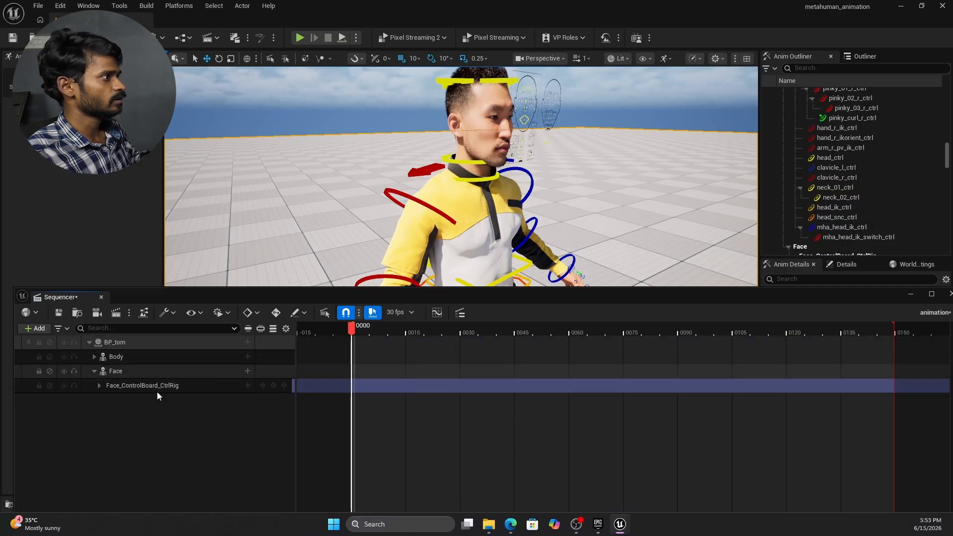
left_click(95, 357)
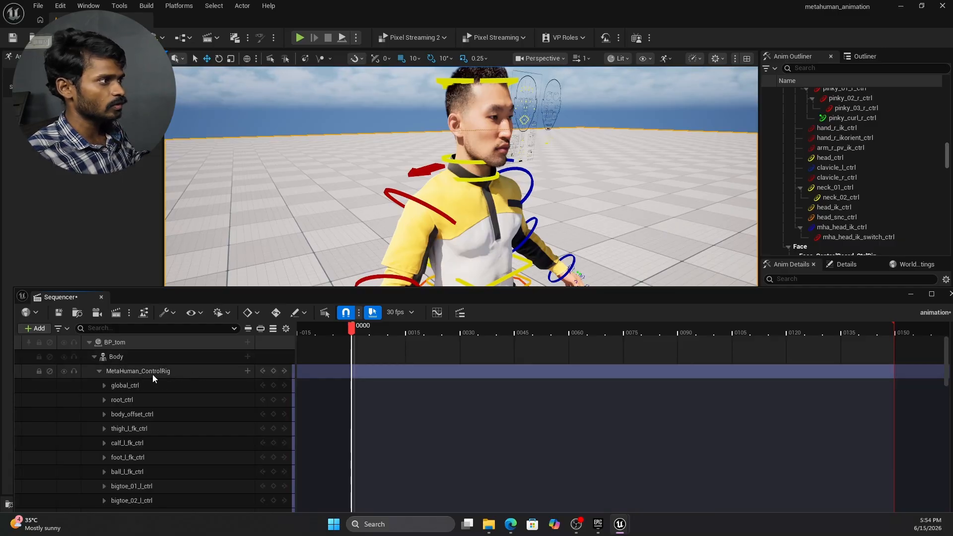
left_click(176, 373)
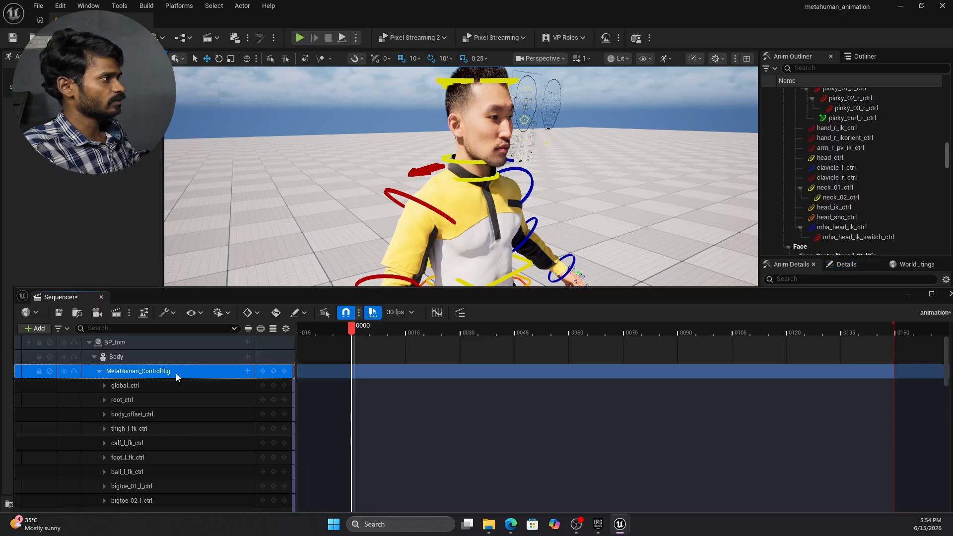
key("Delete")
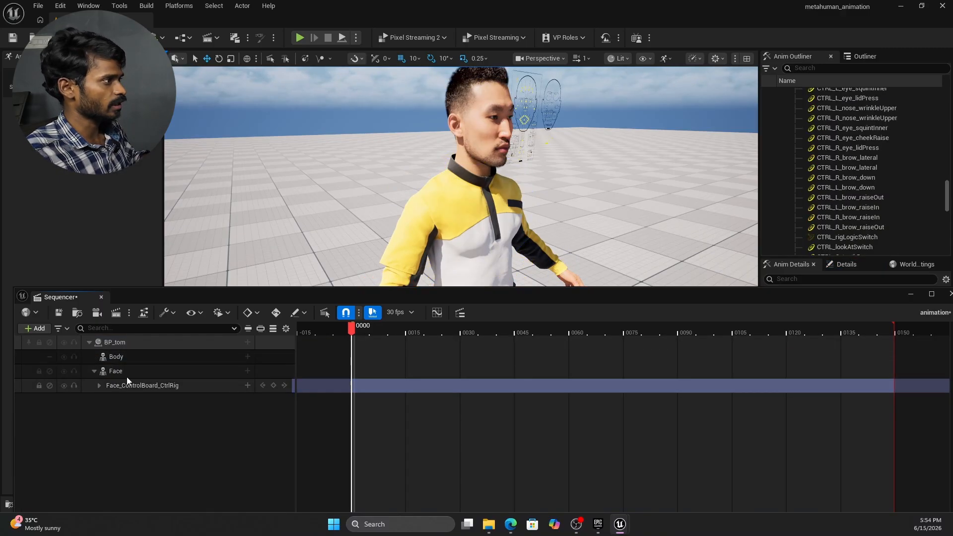
left_click(143, 384)
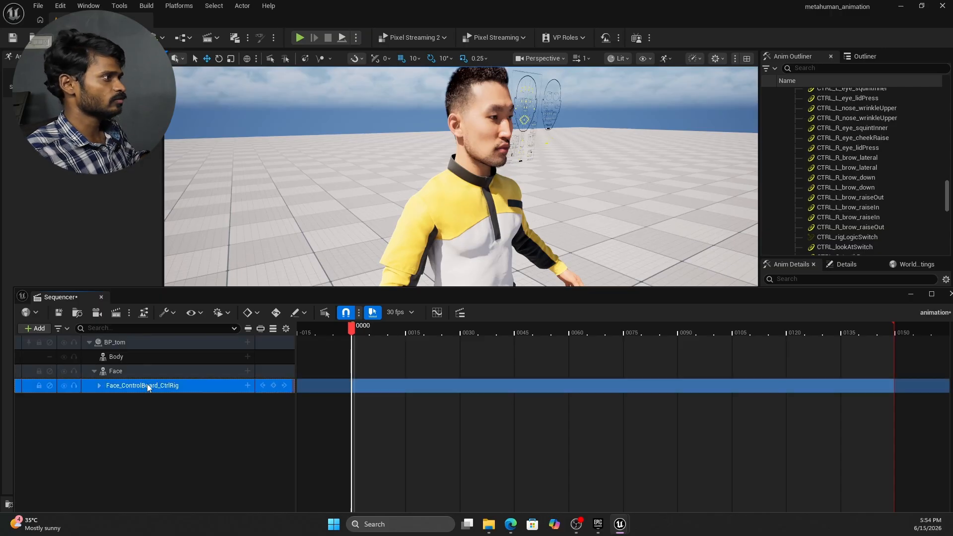
key("Delete")
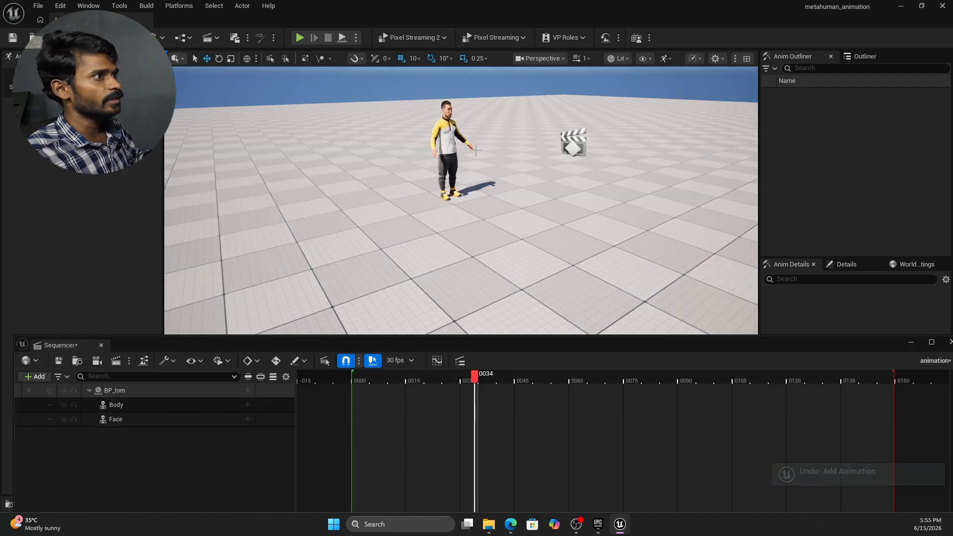
Add the retargeted Walking__4__Anim as an animation track on BP_tom's Body at frame 34.
right_click_drag(464, 157, 473, 143)
key("e")
scroll(473, 142, "up", 1)
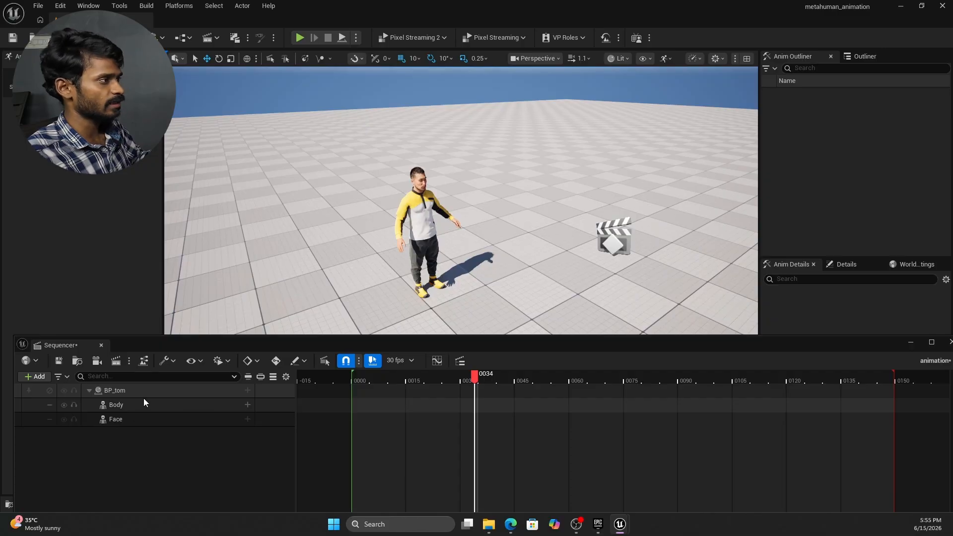
left_click(247, 405)
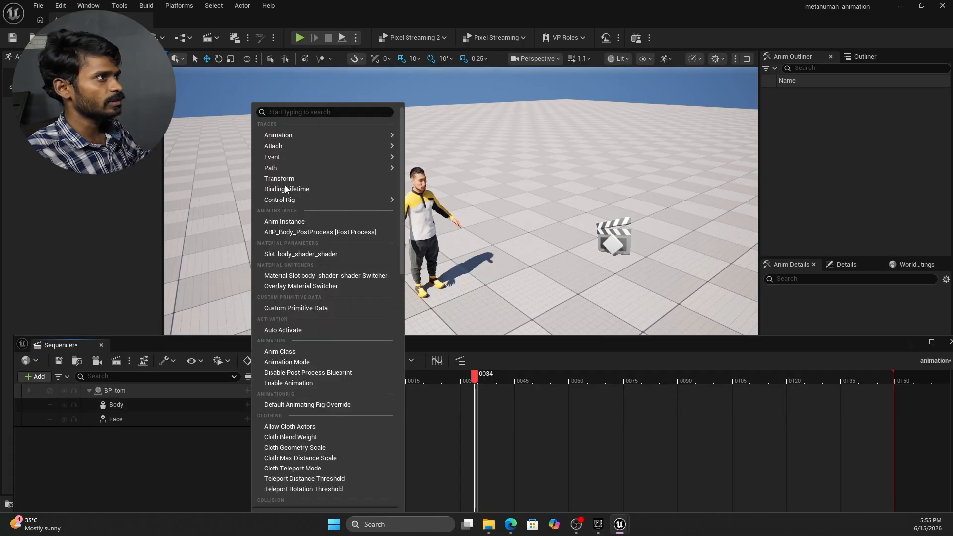
mouse_move(296, 136)
left_click(505, 187)
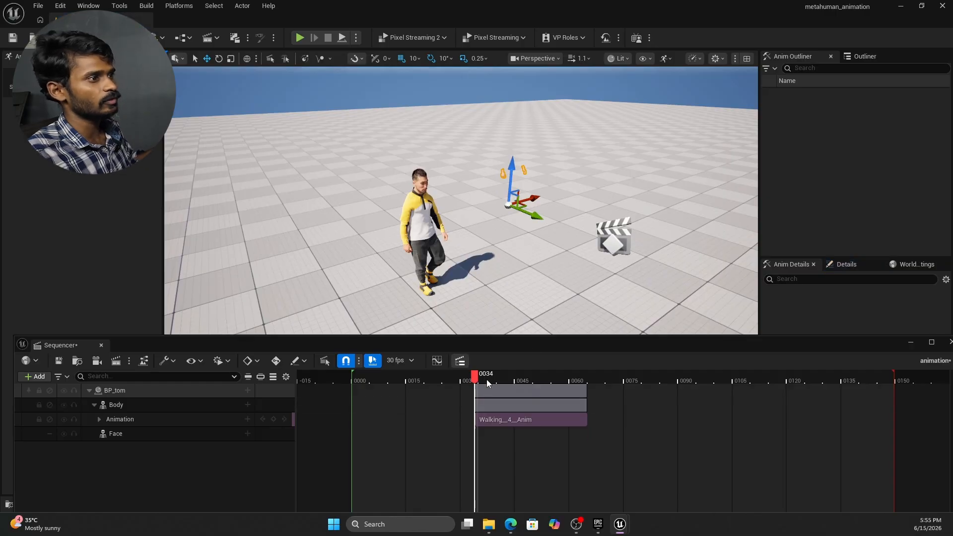
Scrub the walking animation to frame 55 and undo the accidental object placement in the level.
left_click_drag(475, 374, 552, 391)
right_click_drag(522, 248, 491, 251)
left_click(508, 187)
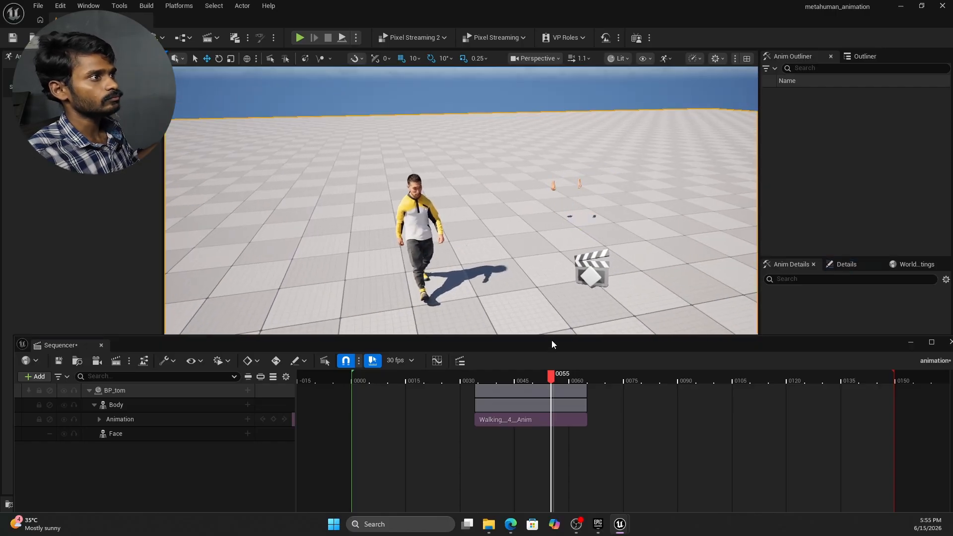
key("ctrl+z")
key("ctrl+z")
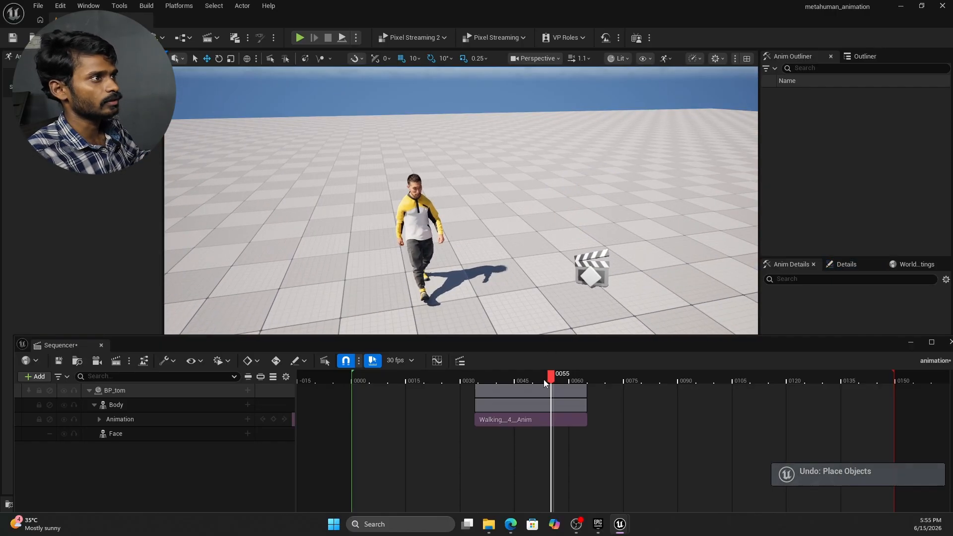
Extend the Walking__4__Anim section to span frames 0 to 150, play it back, and return to frame 0.
left_click_drag(546, 377, 352, 397)
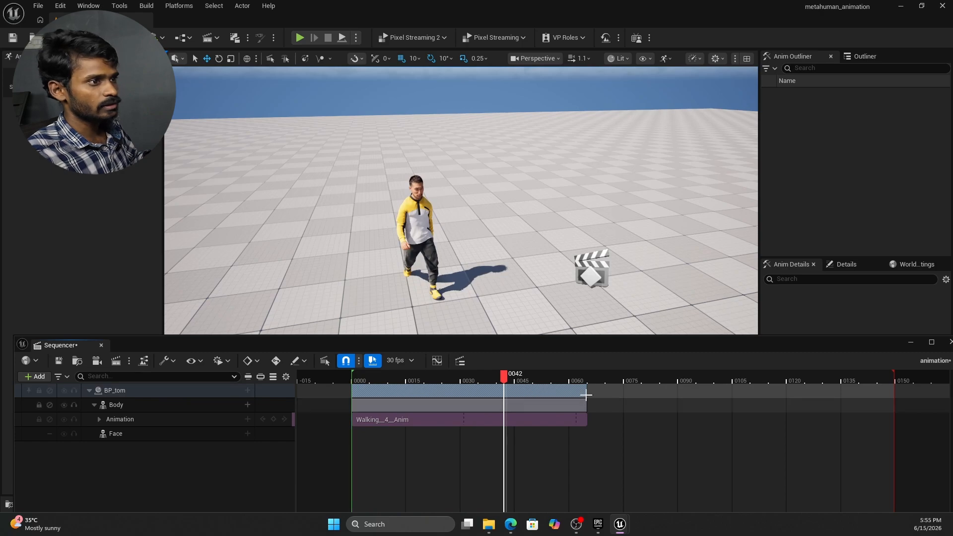
left_click_drag(586, 394, 893, 387)
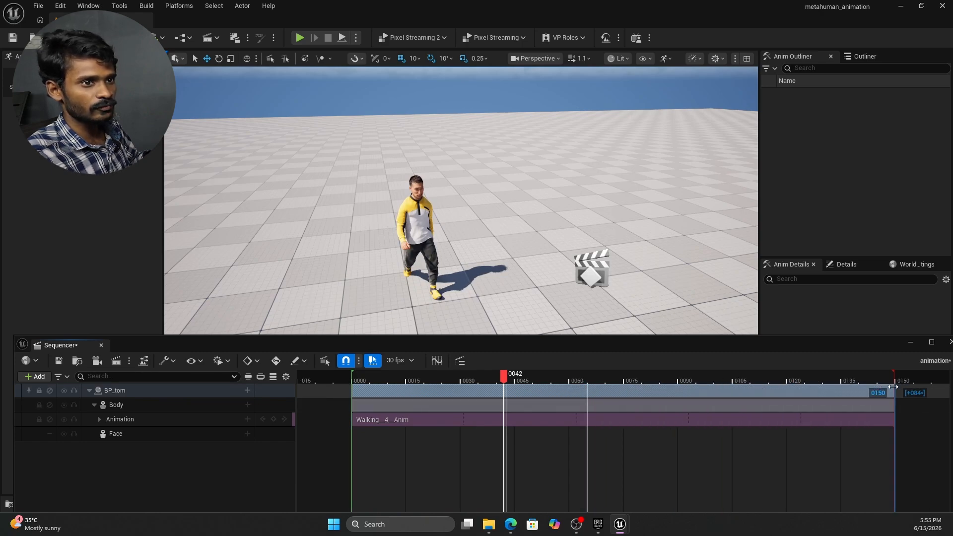
left_click_drag(499, 373, 358, 391)
key("space")
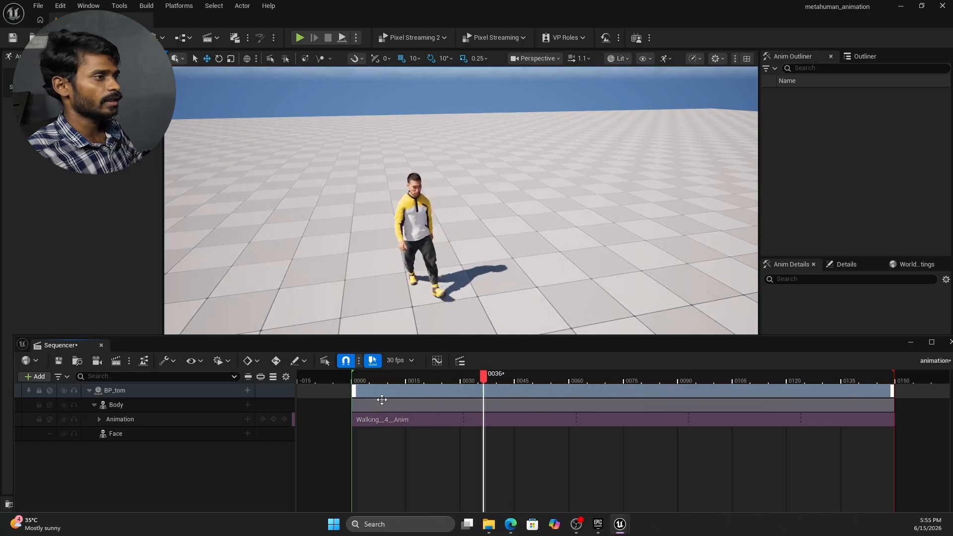
key("space")
left_click_drag(514, 383, 351, 391)
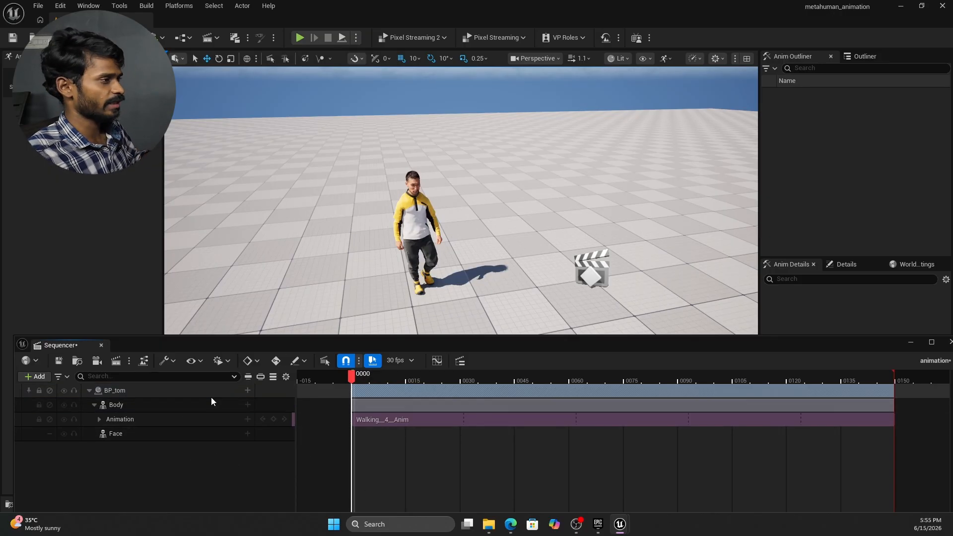
Add a Transform track to BP_tom and set a transform keyframe at frame 0.
left_click(248, 392)
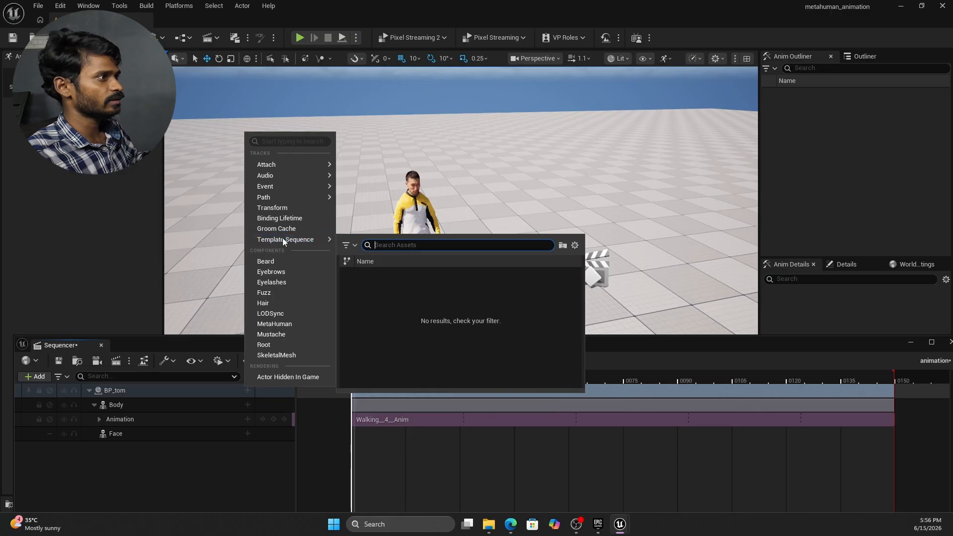
left_click(282, 208)
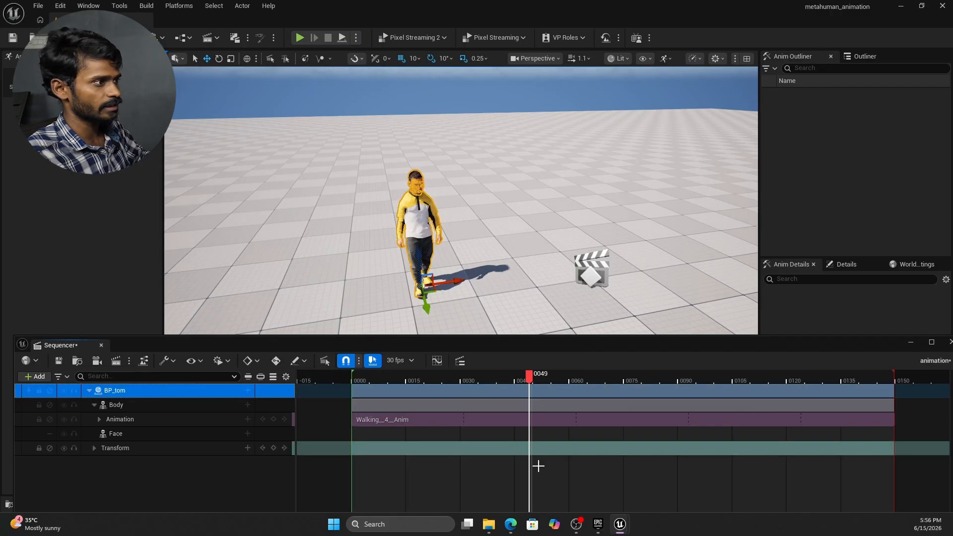
left_click_drag(532, 380, 353, 379)
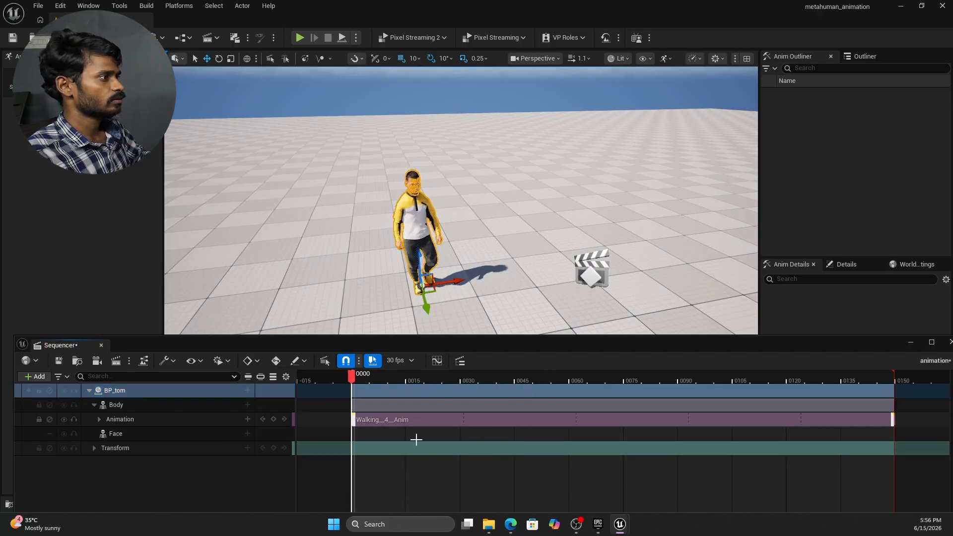
left_click(274, 448)
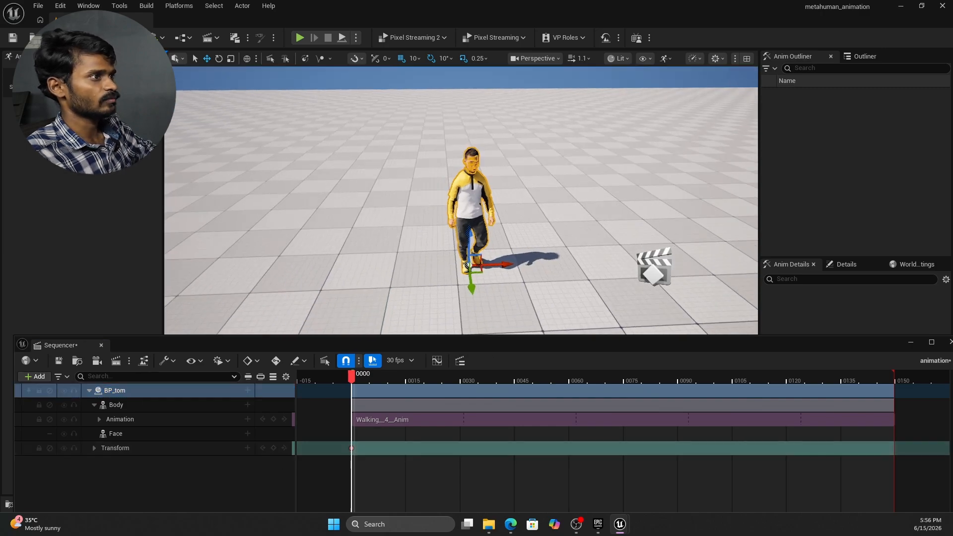
At frame 75, move BP_tom forward along the Y axis to a location of 160 and add a transform keyframe.
right_click_drag(450, 321, 555, 272)
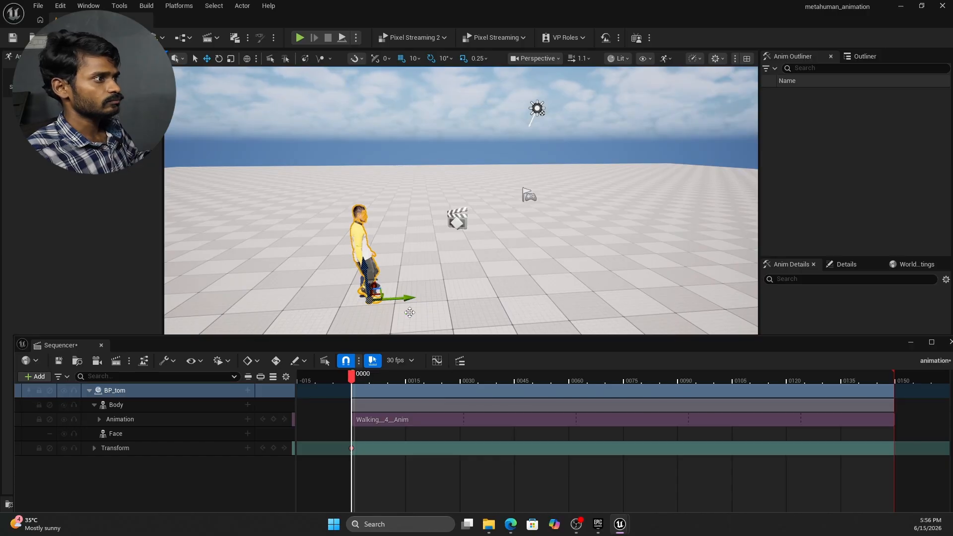
left_click_drag(350, 382, 628, 394)
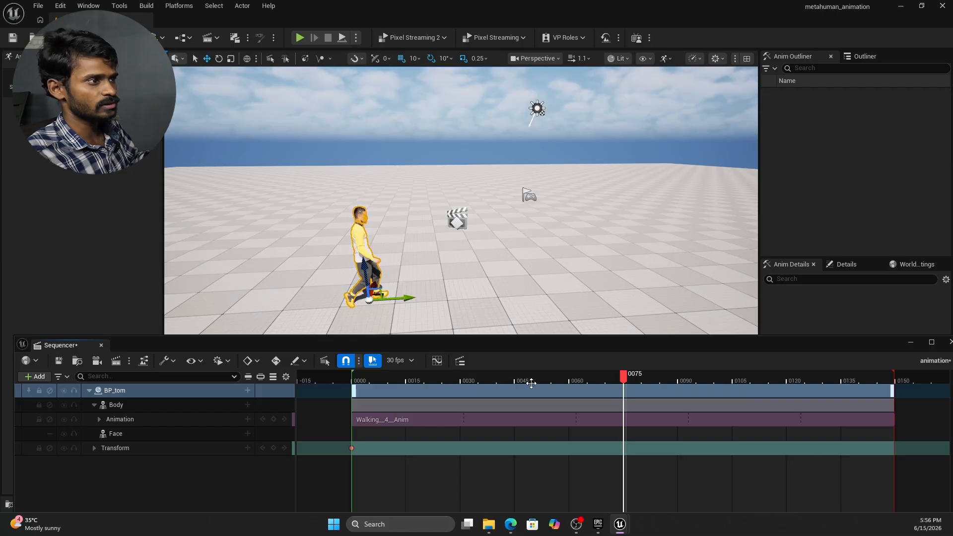
left_click_drag(409, 300, 729, 281)
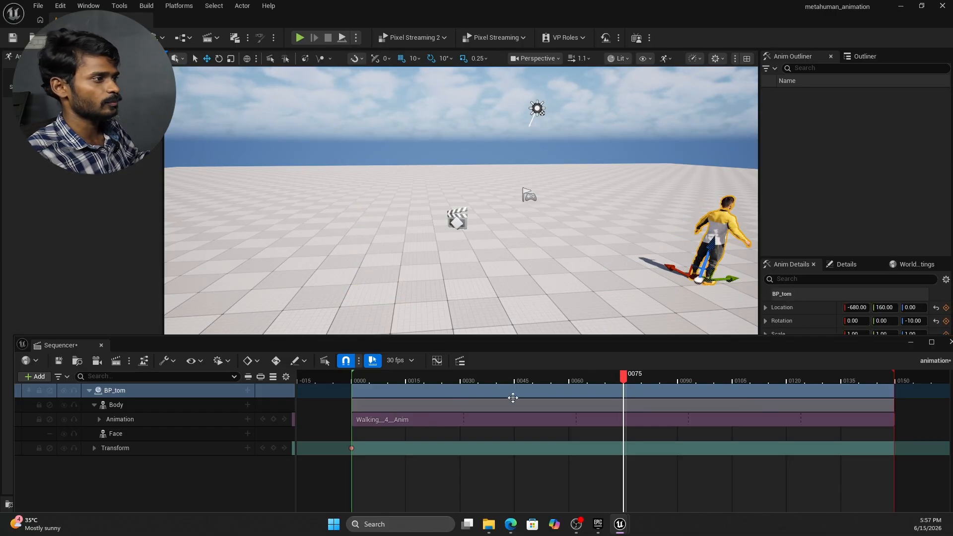
left_click(273, 448)
Play the sequence from frame 0 to check how BP_tom's forward movement matches the walking animation.
left_click_drag(624, 379, 354, 398)
key("space")
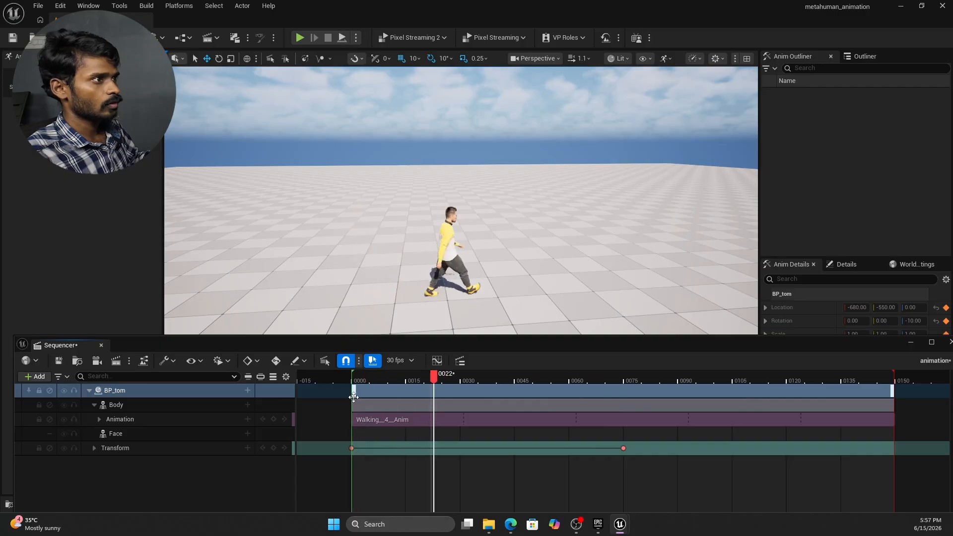
left_click_drag(525, 378, 395, 381)
left_click(354, 381)
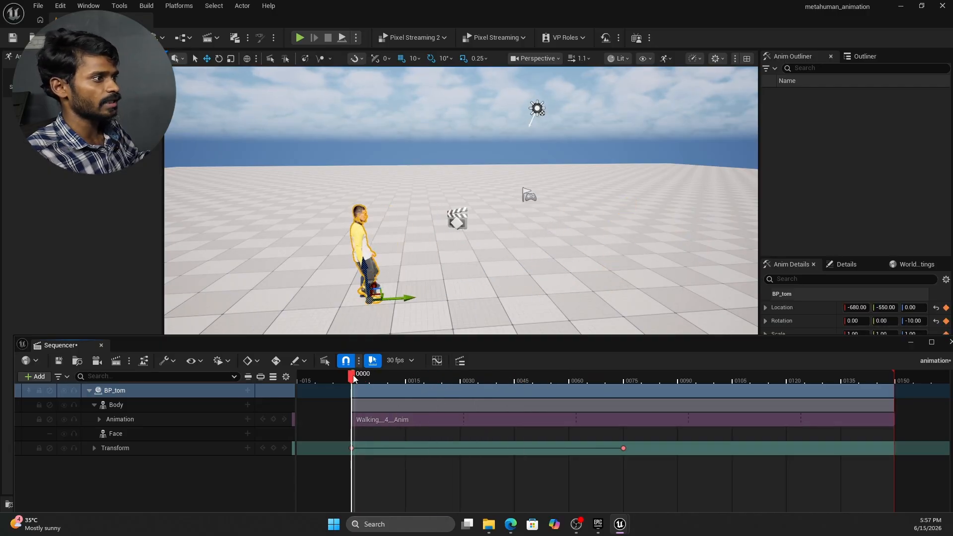
key("space")
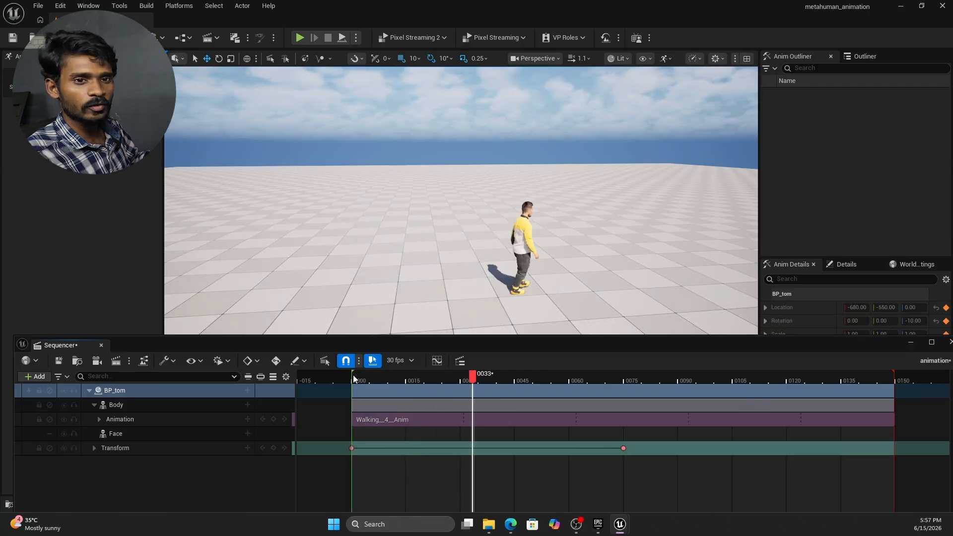
left_click(356, 379)
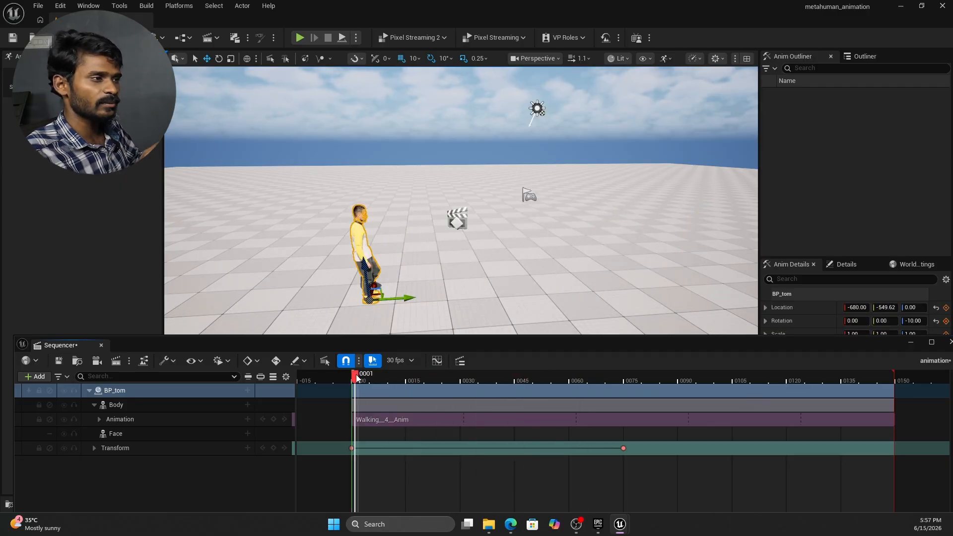
Set the interpolation of BP_tom's transform keyframes at frames 0 and 75 to Linear.
left_click(352, 449)
right_click(352, 449)
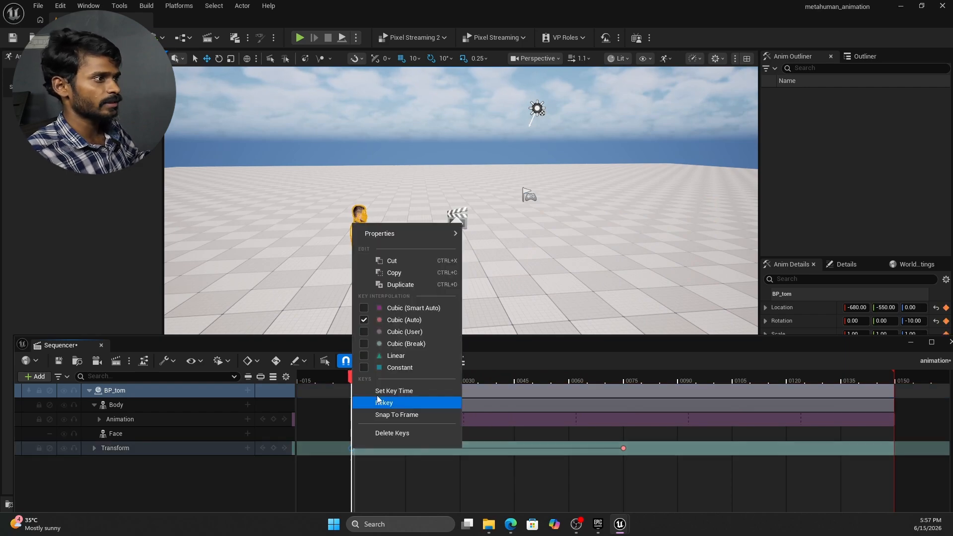
left_click(392, 356)
left_click(622, 448)
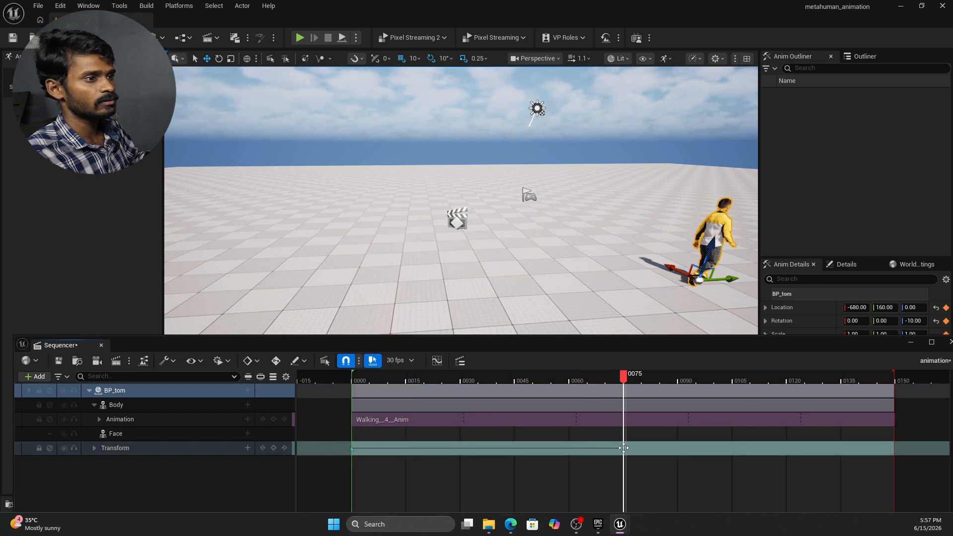
right_click(623, 449)
left_click(669, 366)
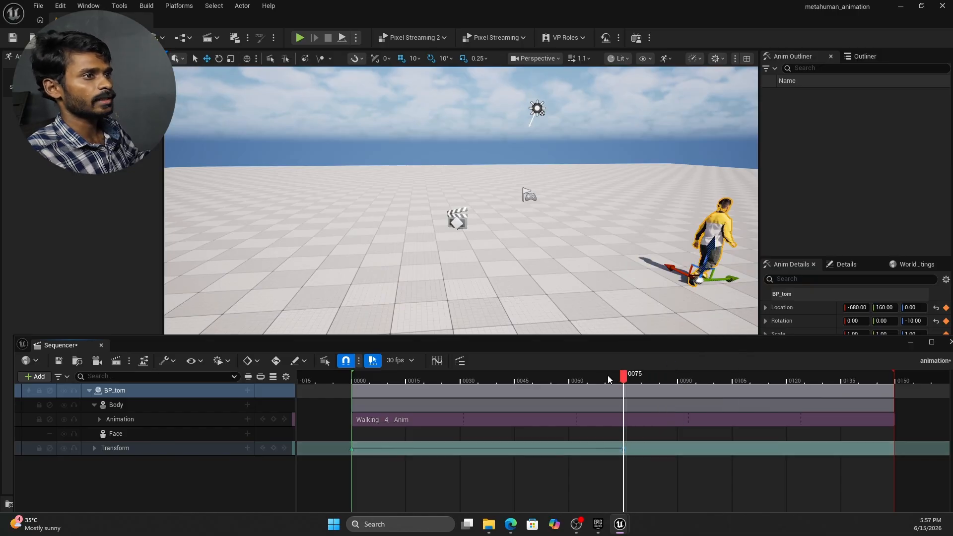
Play the sequence from the start to check the walk with linear keyframes.
left_click_drag(610, 380, 351, 401)
key("space")
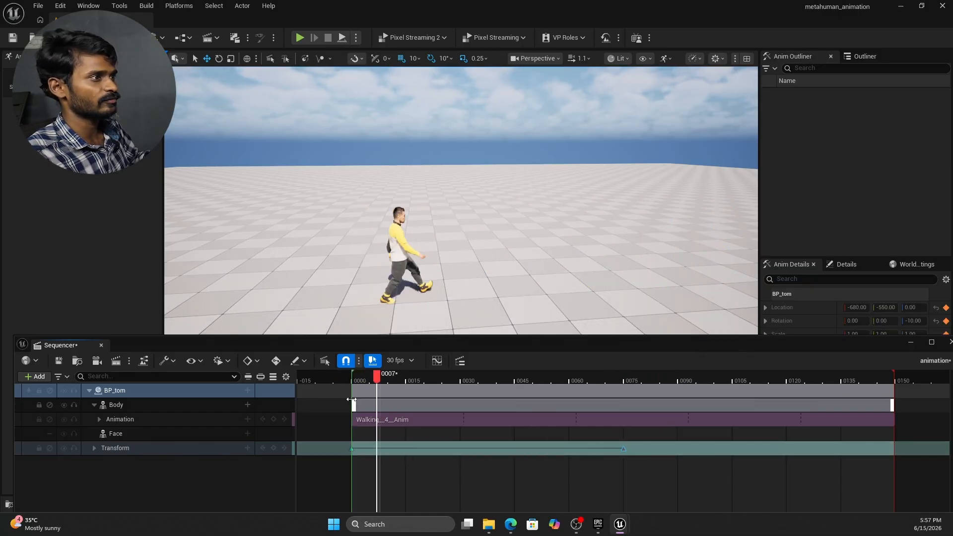
key("space")
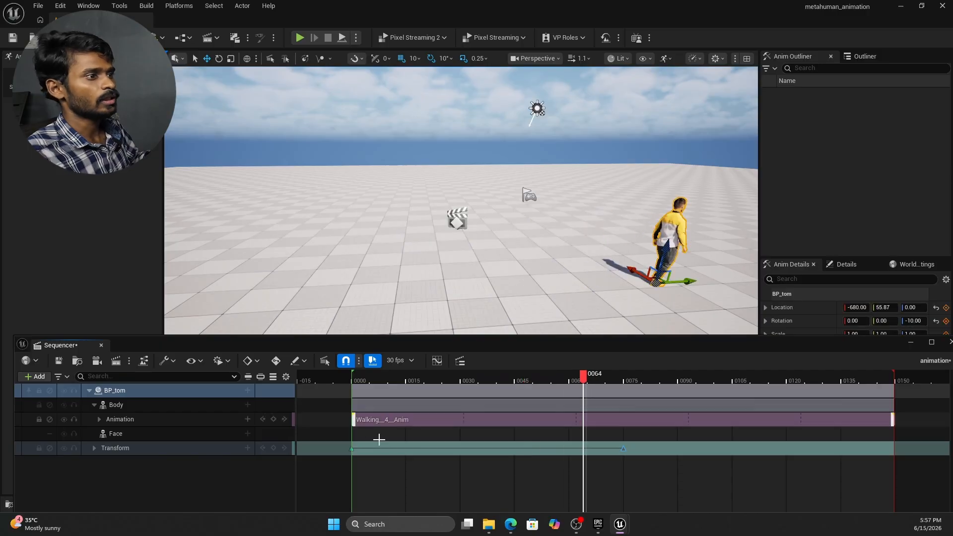
Try moving the end transform keyframe to about frame 93 and play back the slower walk.
left_click_drag(624, 448, 692, 450)
left_click_drag(679, 378, 357, 391)
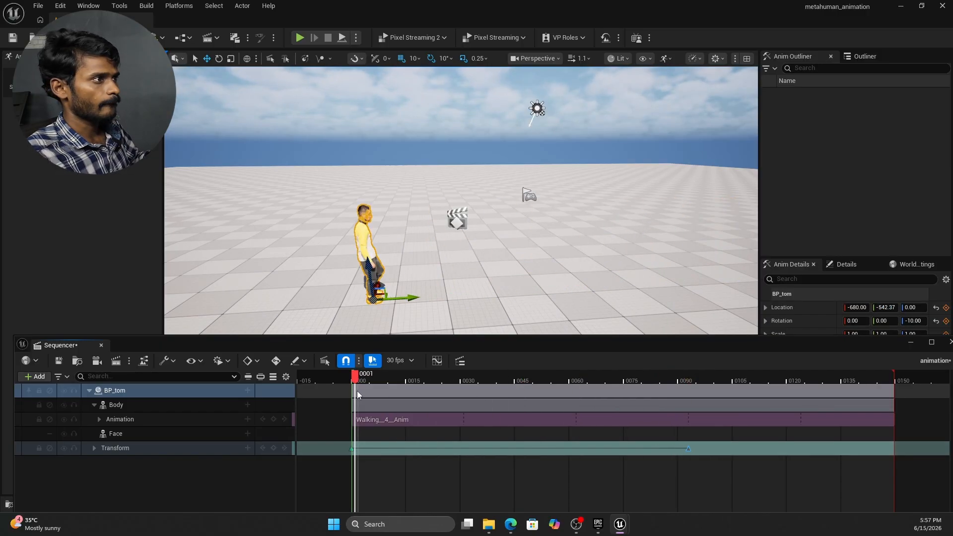
key("space")
key("space")
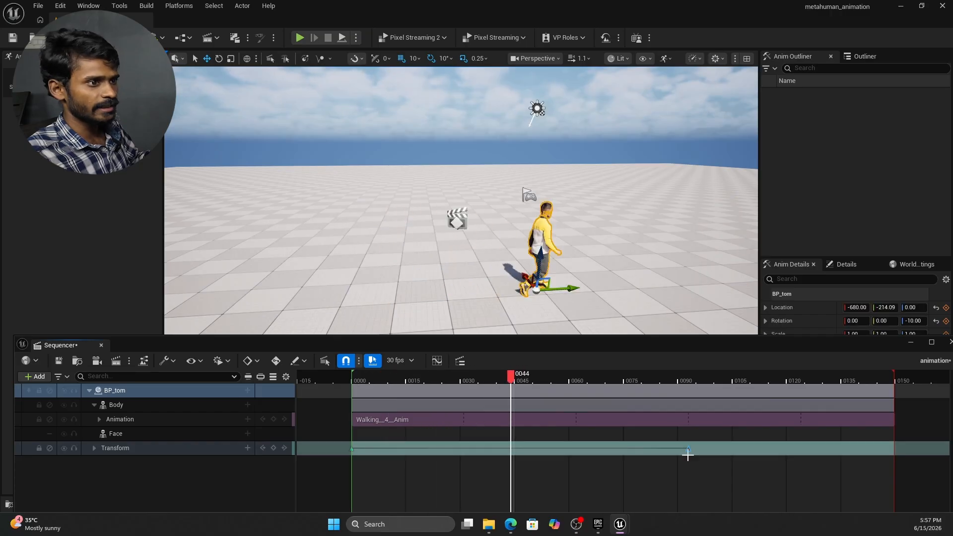
Try the end transform keyframe at frame 106 and play back the walk.
left_click_drag(688, 449, 743, 449)
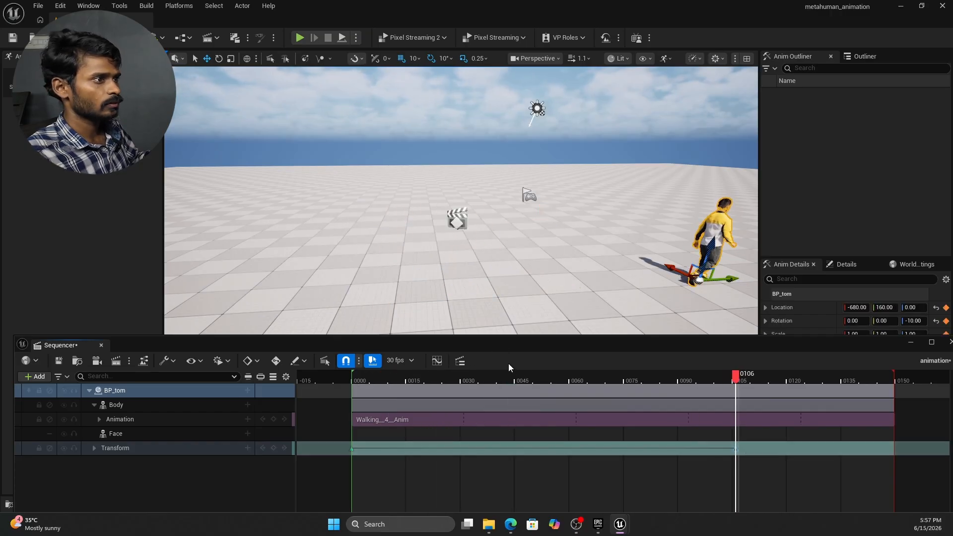
left_click(430, 371)
key("space")
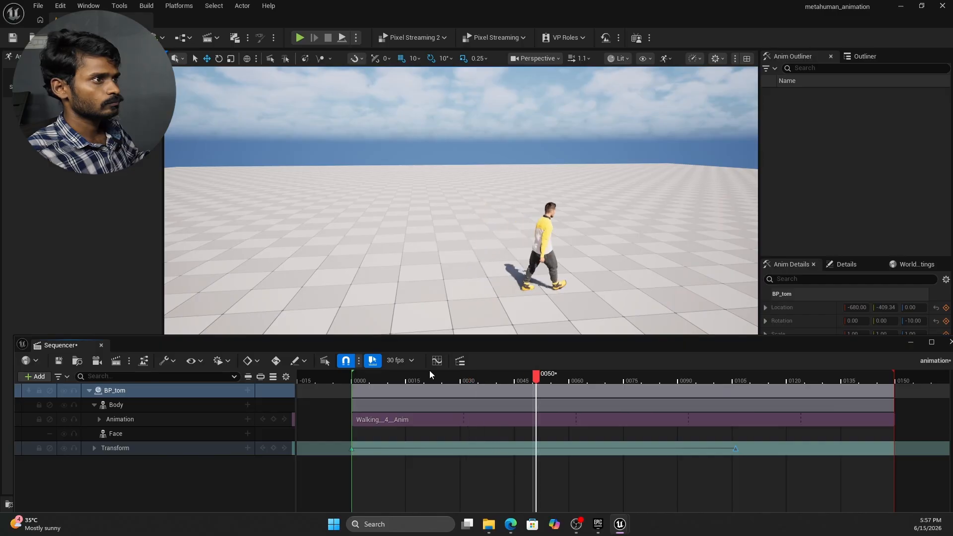
Try the end transform keyframe at about frame 135 and further along, previewing BP_tom's walk from the start.
left_click_drag(738, 448, 841, 449)
left_click_drag(619, 381, 352, 411)
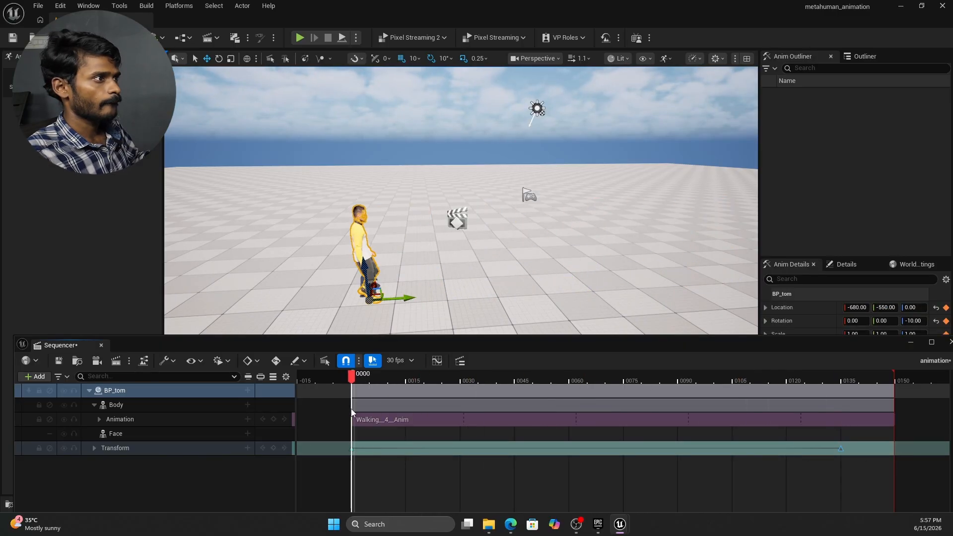
key("space")
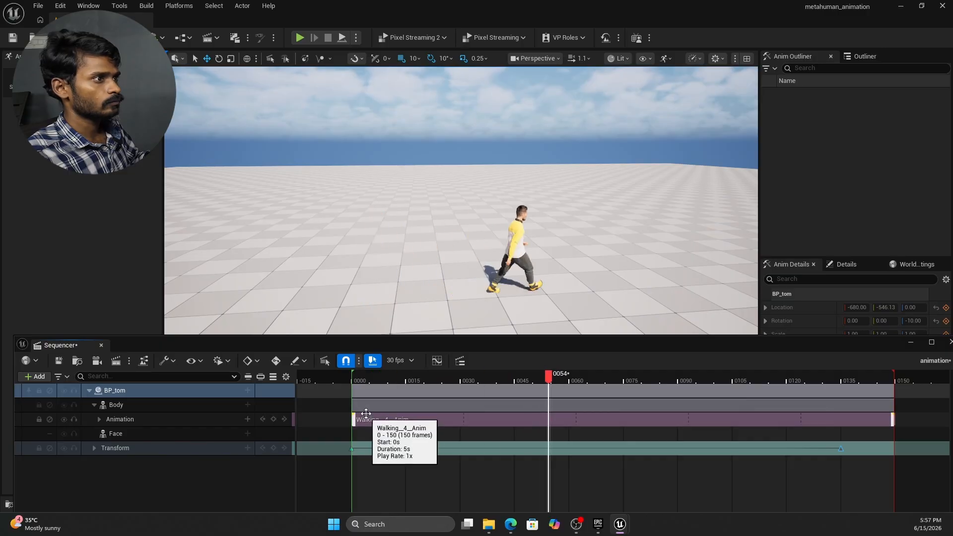
key("space")
left_click_drag(846, 448, 870, 450)
left_click_drag(826, 377, 536, 380)
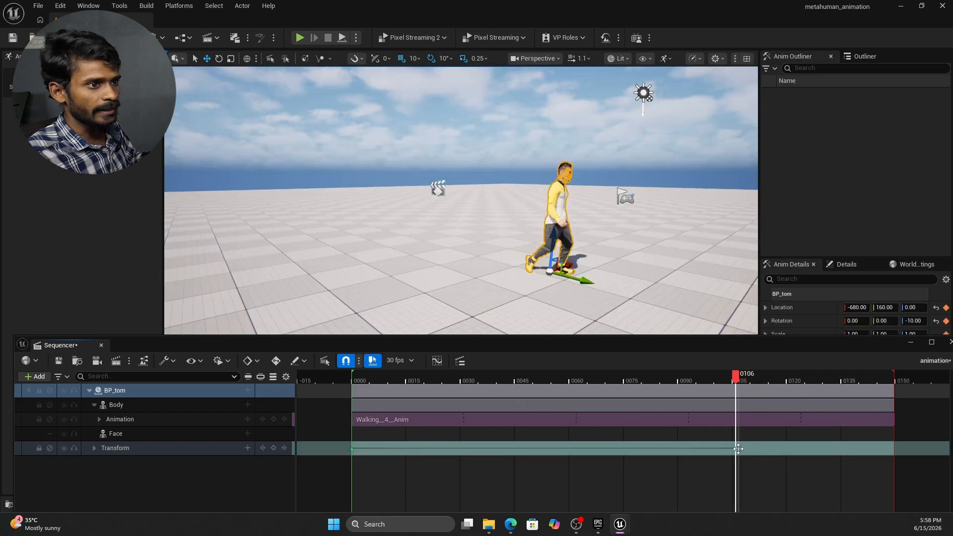
Try the end transform keyframe at about frame 109 and check the foot sliding in playback.
left_click_drag(736, 448, 748, 449)
left_click(638, 381)
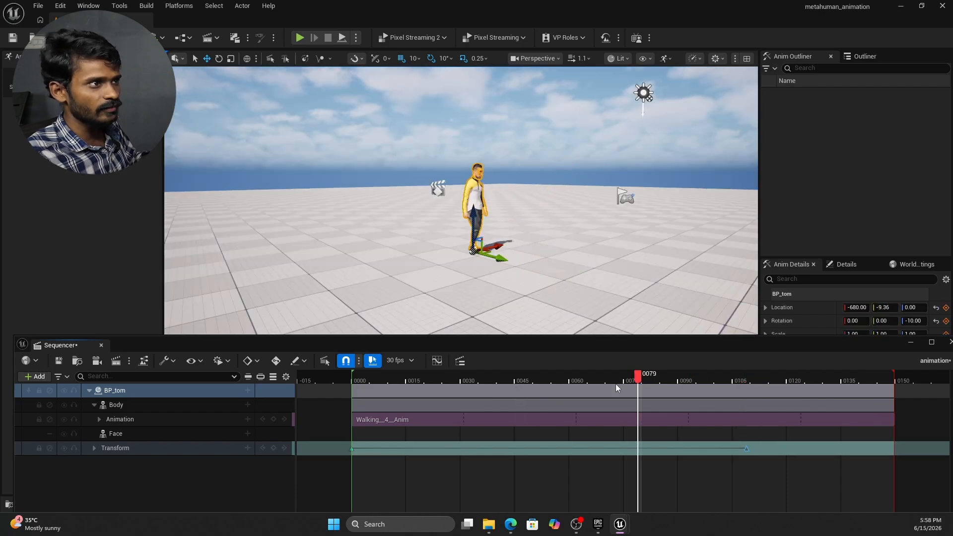
key("space")
Place the end transform keyframe at about frame 107 and play the walk from the start to check the foot contact.
left_click(749, 449)
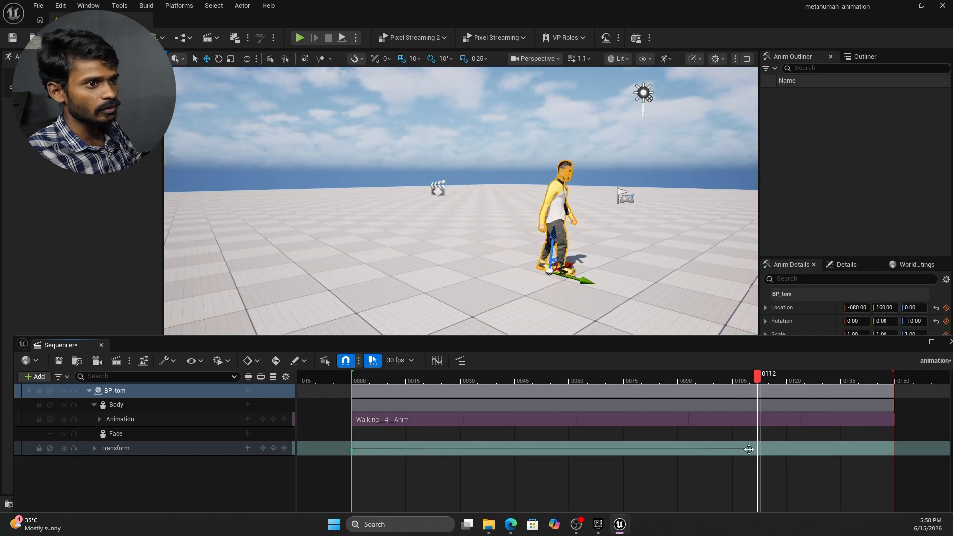
left_click_drag(748, 449, 754, 449)
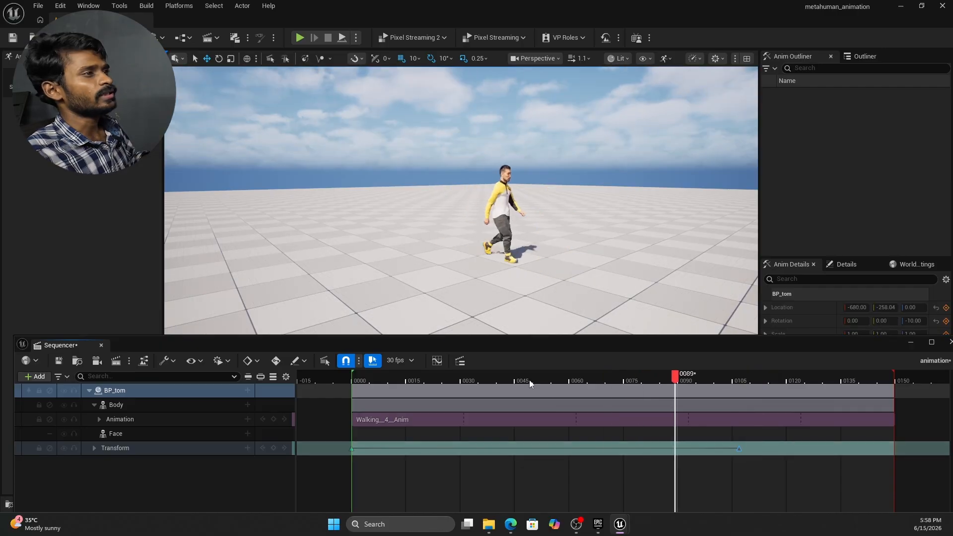
key("space")
left_click_drag(480, 382, 371, 376)
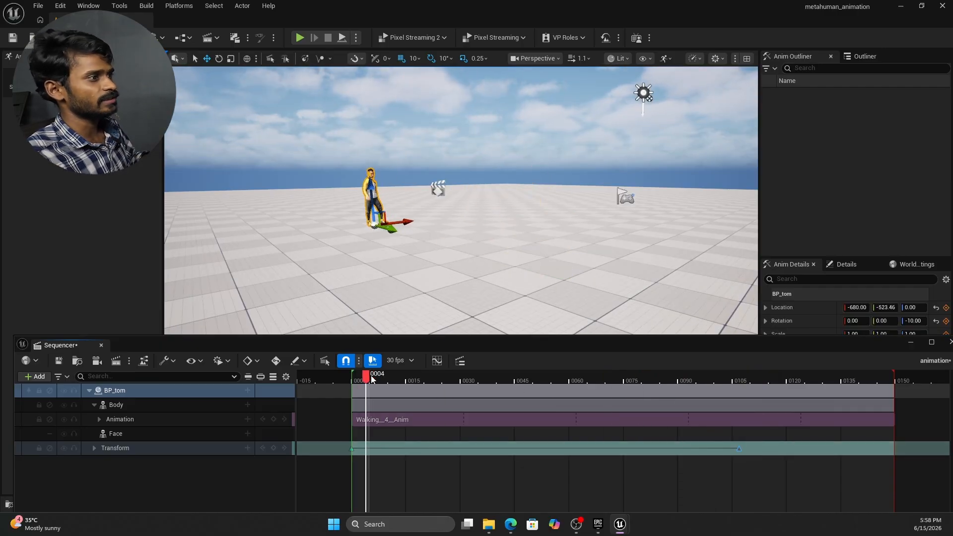
key("space")
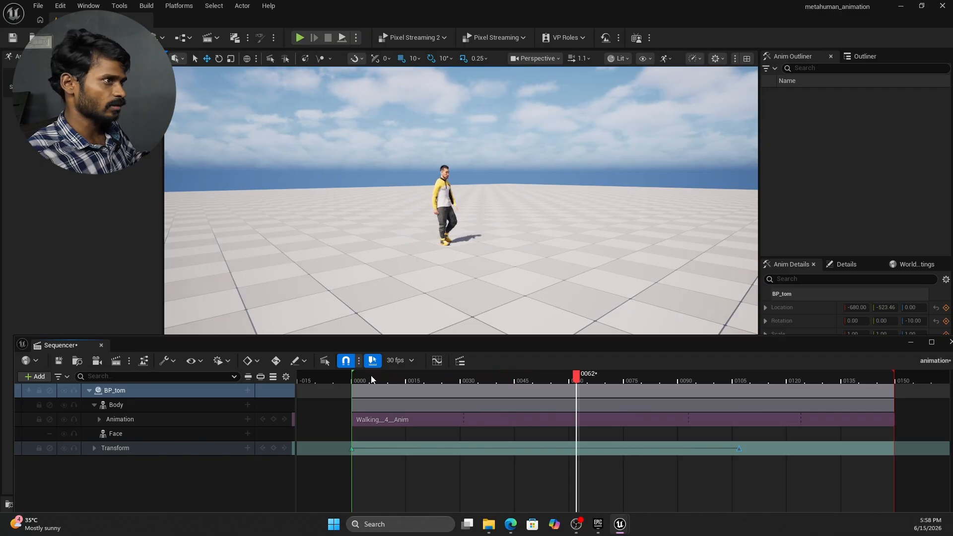
left_click_drag(480, 383, 354, 377)
key("space")
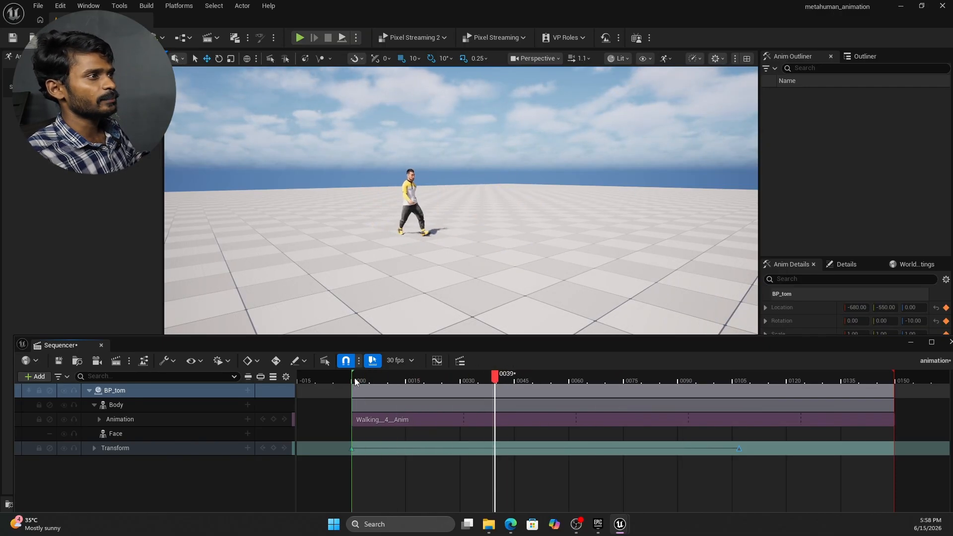
key("space")
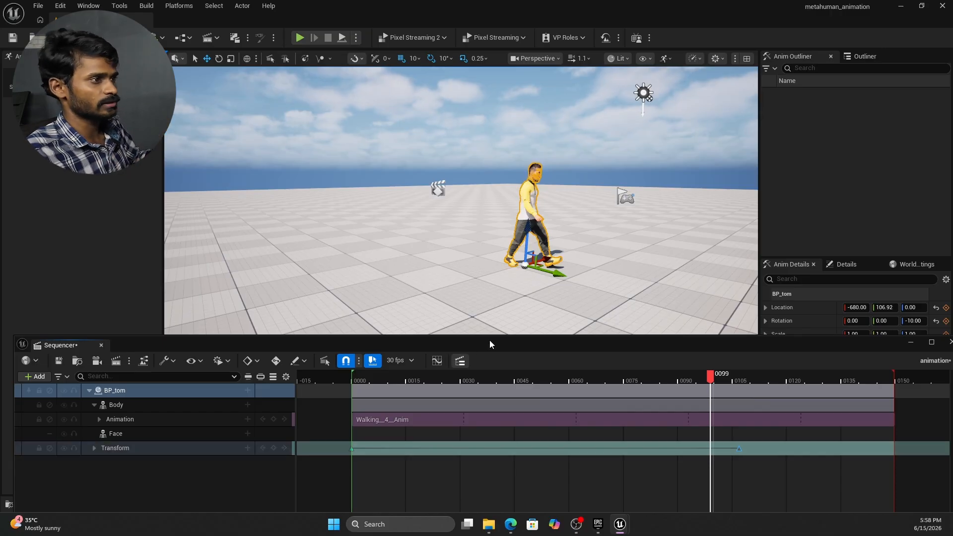
Create a 100 × 100 × 100 box on the floor ahead of the walking character, at about X -700, Y 530, Z 0.
left_click_drag(518, 335, 518, 401)
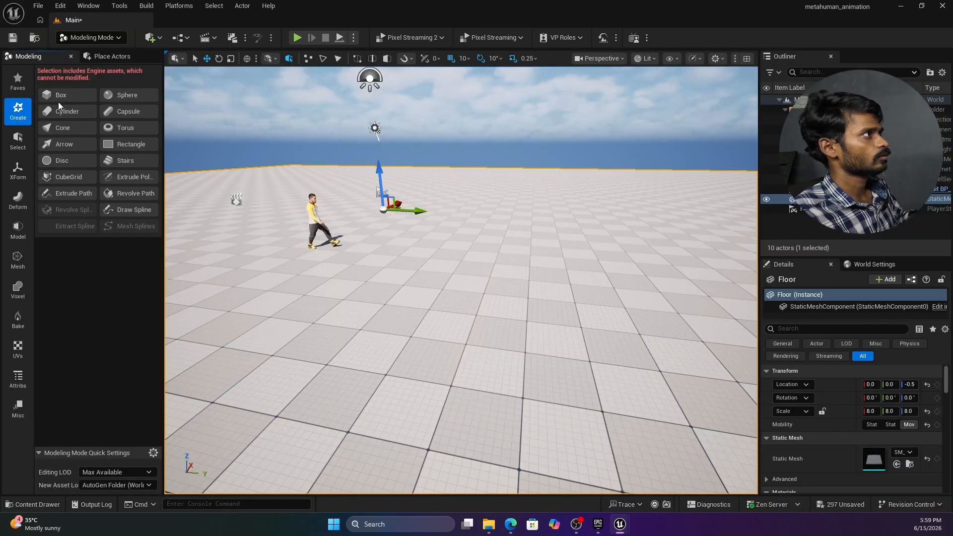
left_click(58, 102)
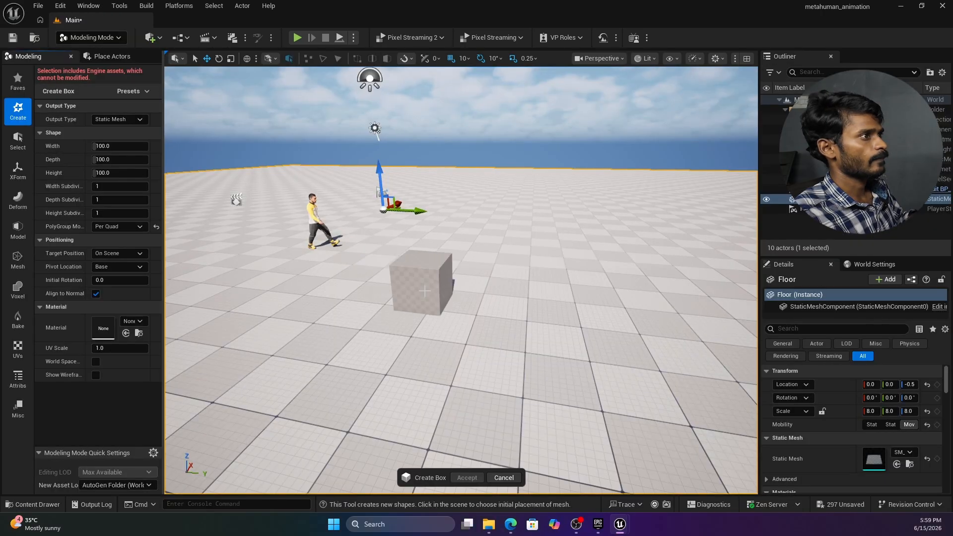
left_click(439, 259)
key("e")
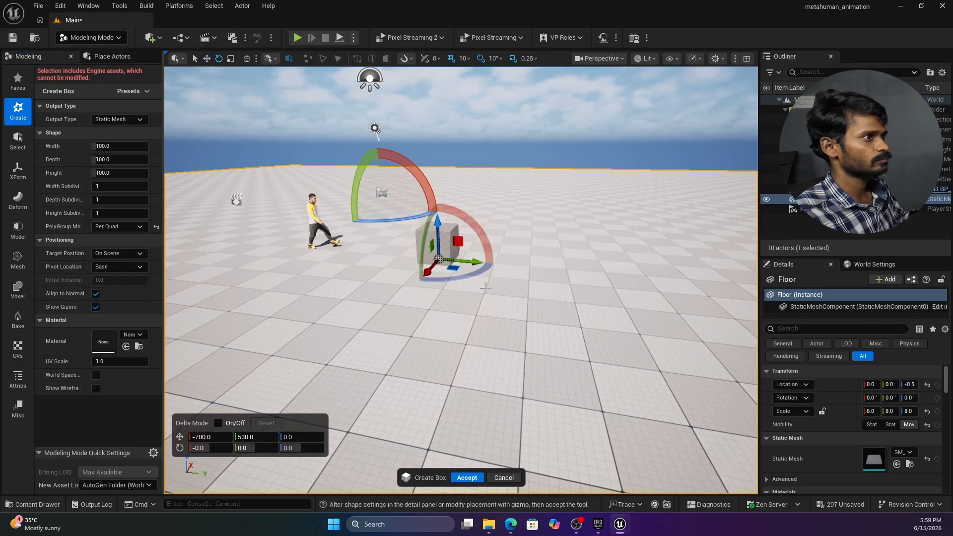
left_click(475, 474)
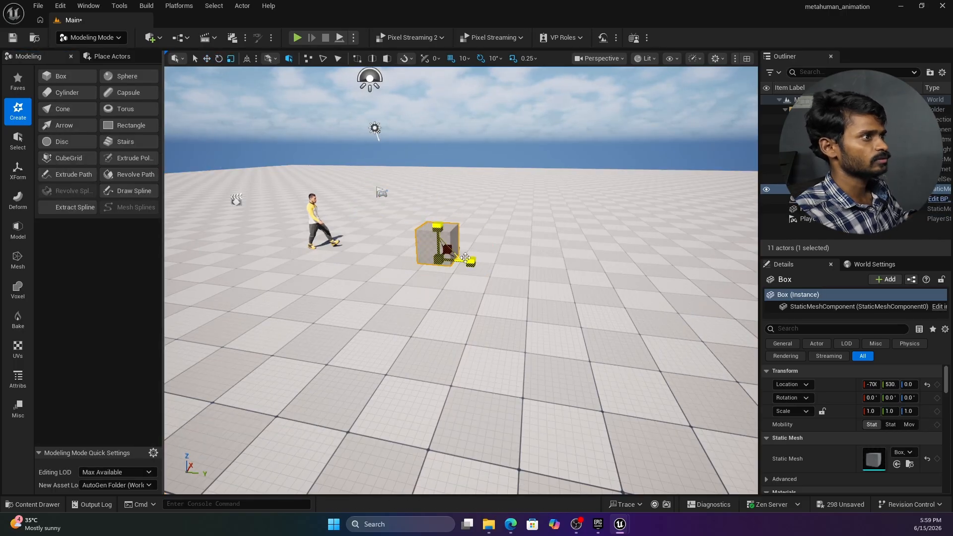
Scale the box to about 4.5 on X and 18.5 on Y to form a long, wide slab.
key("r")
left_click_drag(470, 262, 542, 266)
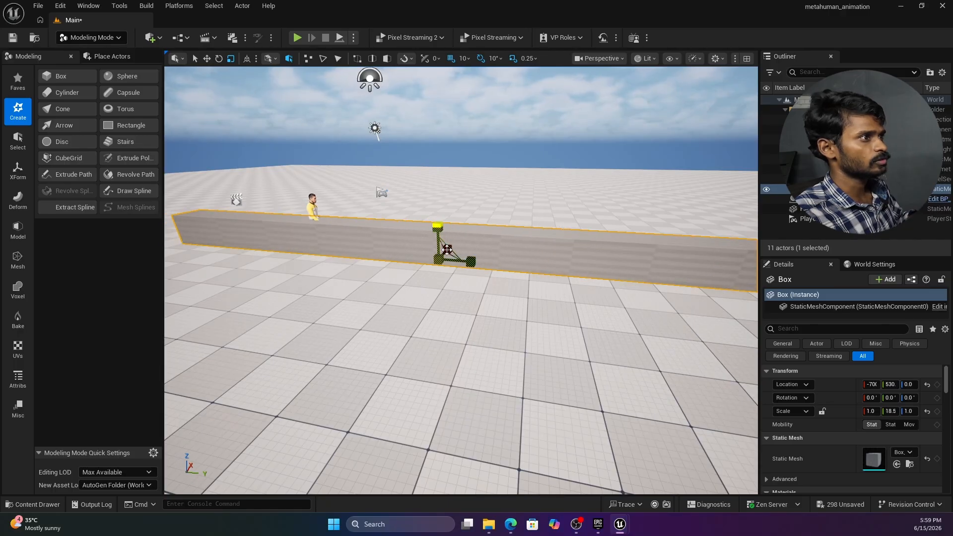
left_click_drag(447, 250, 455, 252)
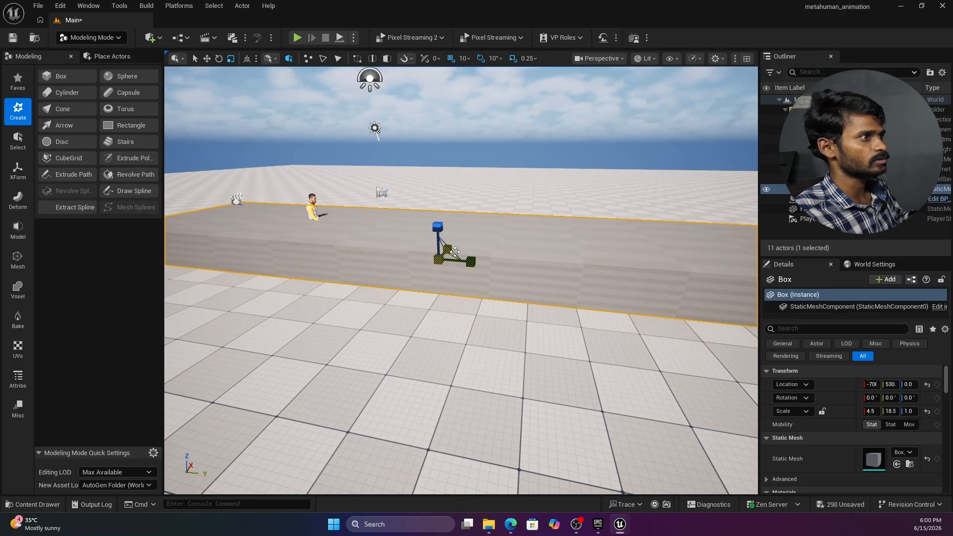
Tilt the box to -4° about the X axis and lower it to about -50 on Z to form a ramp.
key("e")
mouse_move(437, 205)
left_mouse_down()
mouse_move(422, 204)
mouse_move(439, 204)
left_mouse_up()
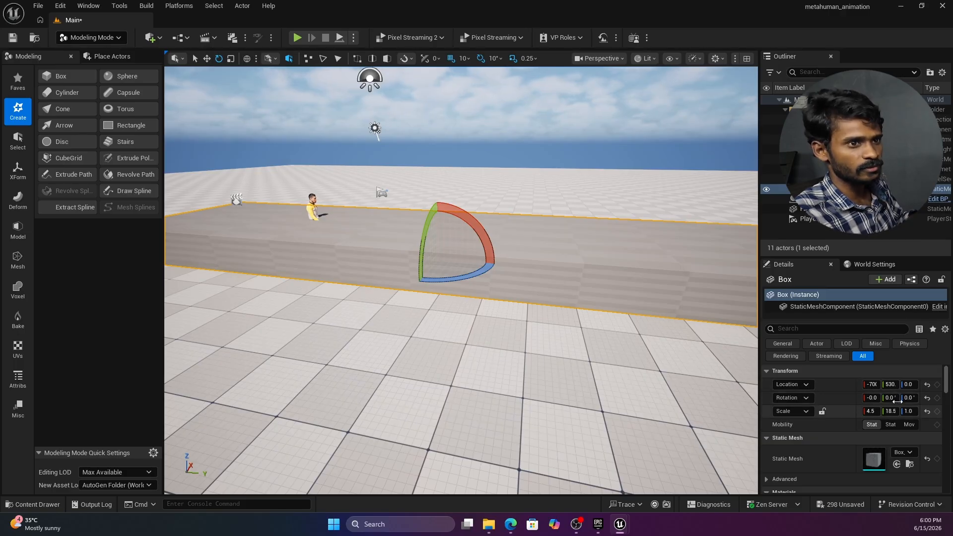
mouse_move(880, 398)
left_mouse_down()
mouse_move(864, 398)
mouse_move(876, 398)
left_mouse_up()
key("r")
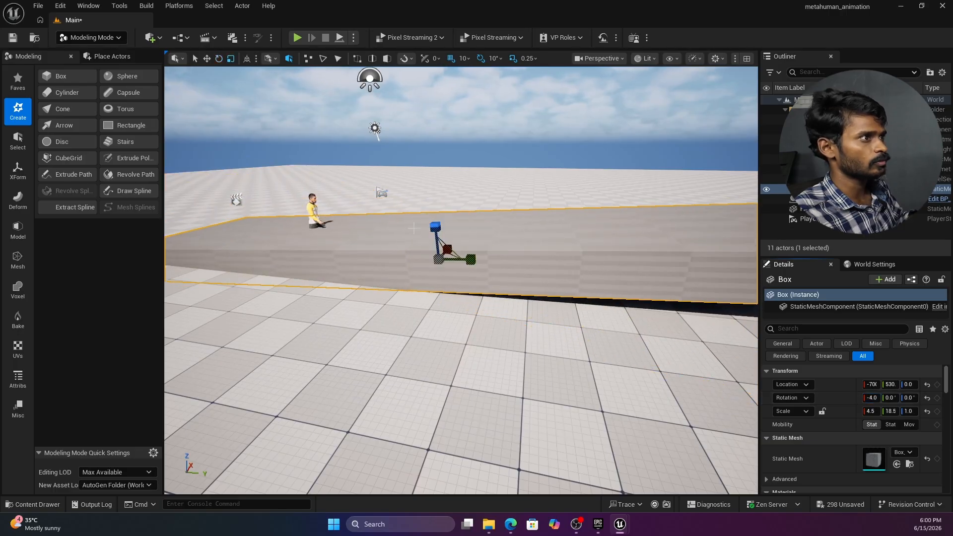
left_click_drag(437, 222, 443, 238)
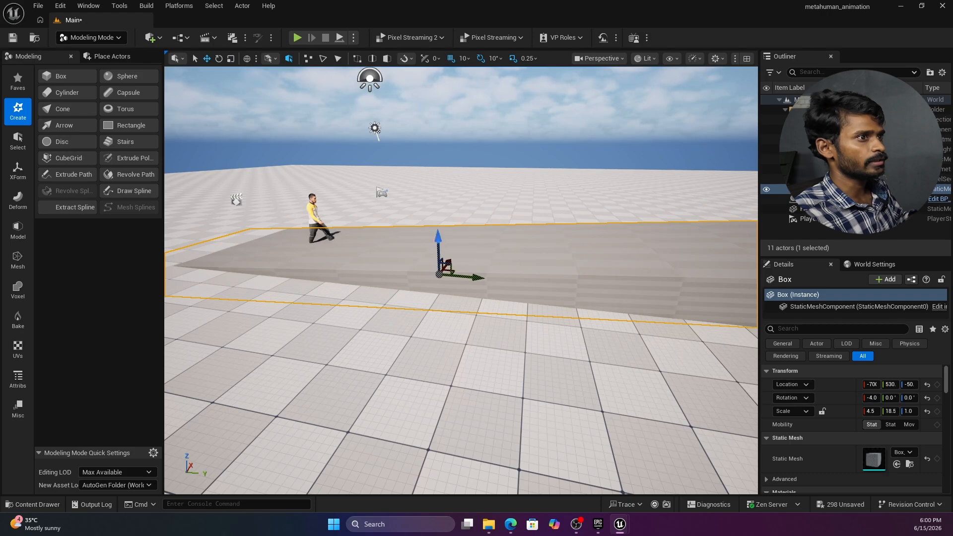
Lower the ramp box to about -60 on Z so its near edge sinks further into the floor.
mouse_move(462, 323)
right_mouse_down()
mouse_move(561, 305)
mouse_move(458, 311)
mouse_move(462, 323)
right_mouse_up()
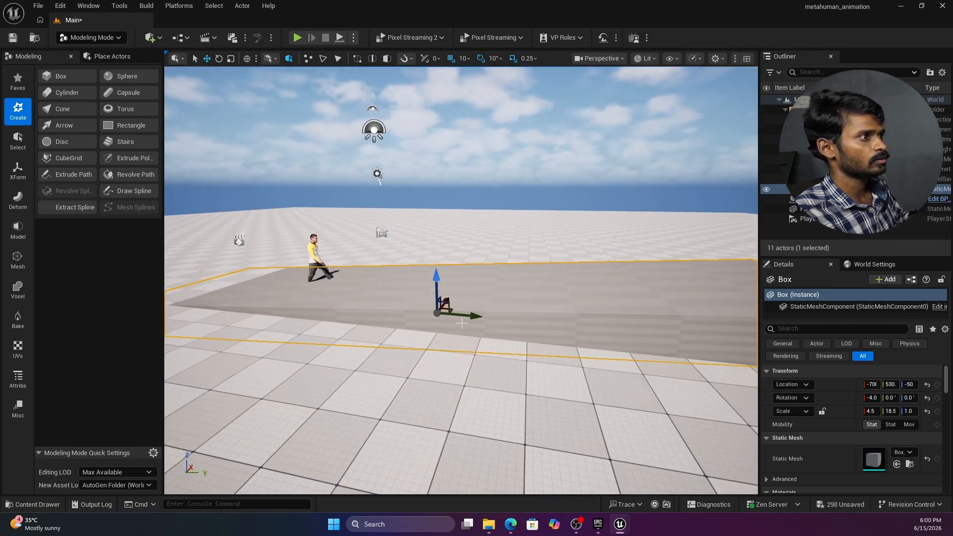
left_click_drag(436, 282, 437, 285)
right_click_drag(437, 285, 513, 366)
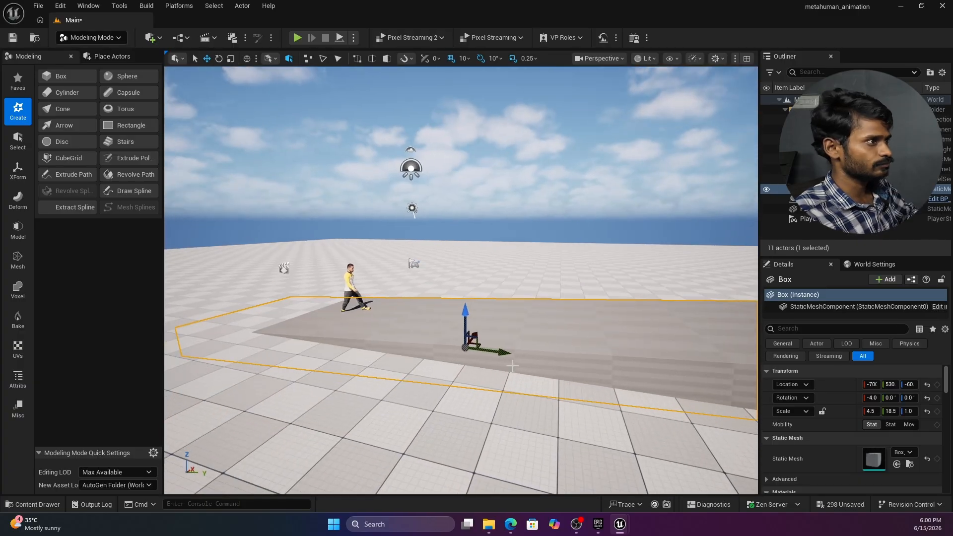
Bring the Sequencer back into view and return the playhead to frame 0.
mouse_move(622, 524)
left_click(697, 489)
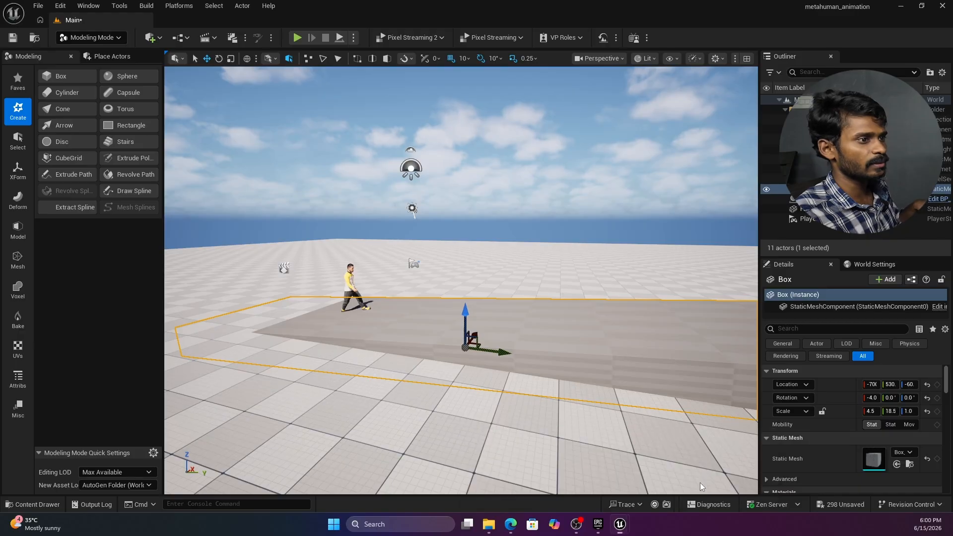
left_click(555, 446)
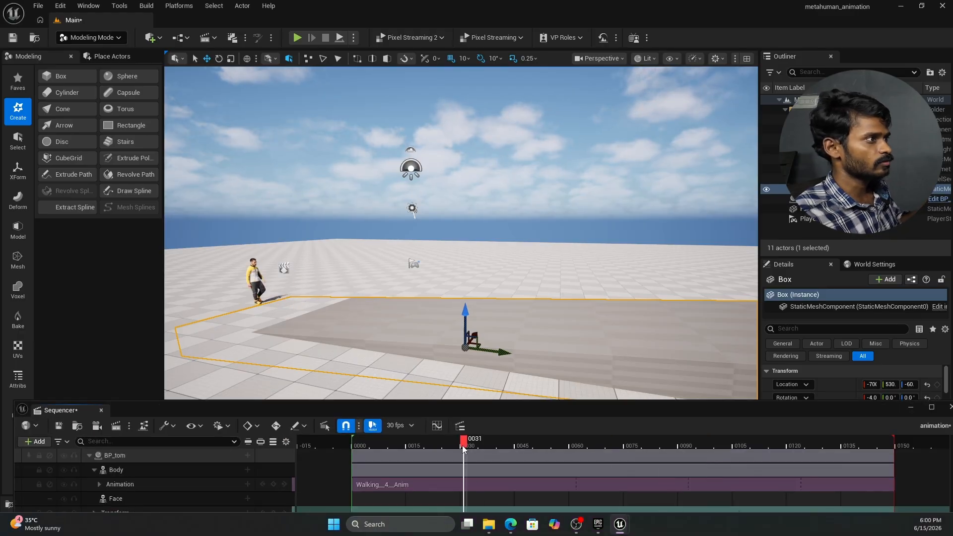
left_click_drag(457, 449, 390, 447)
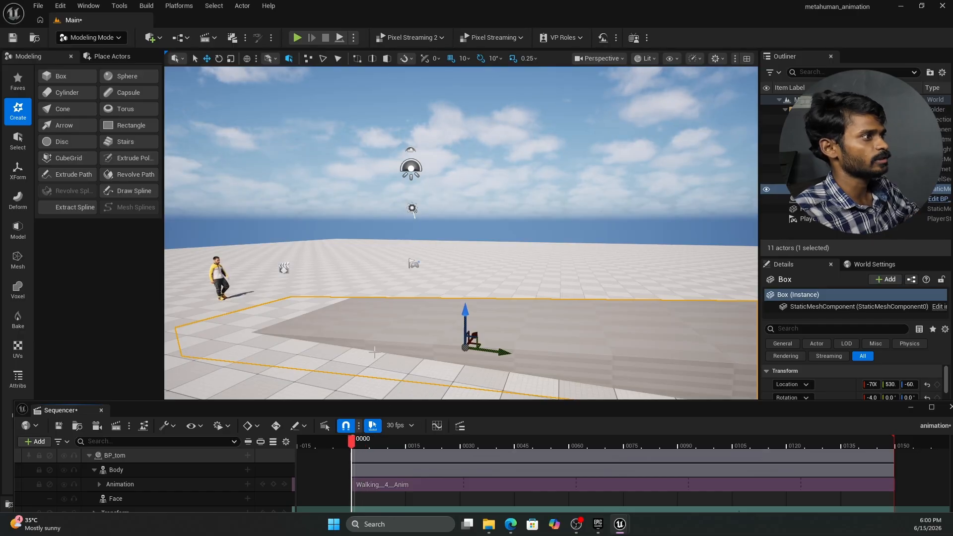
Move BP_tom forward to the foot of the ramp, about Y -40, and key his transform at frame 0.
middle_click_drag(374, 353, 382, 351)
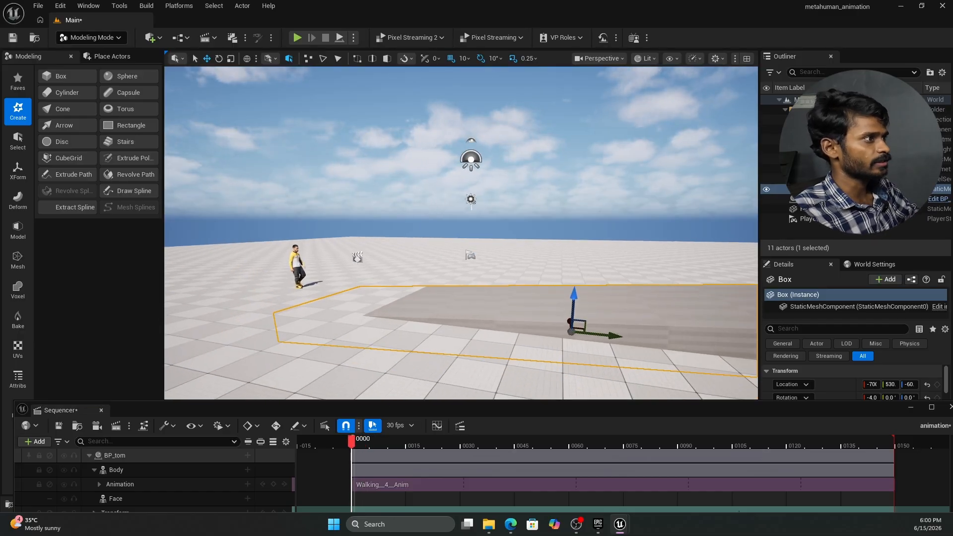
right_click_drag(282, 313, 307, 286)
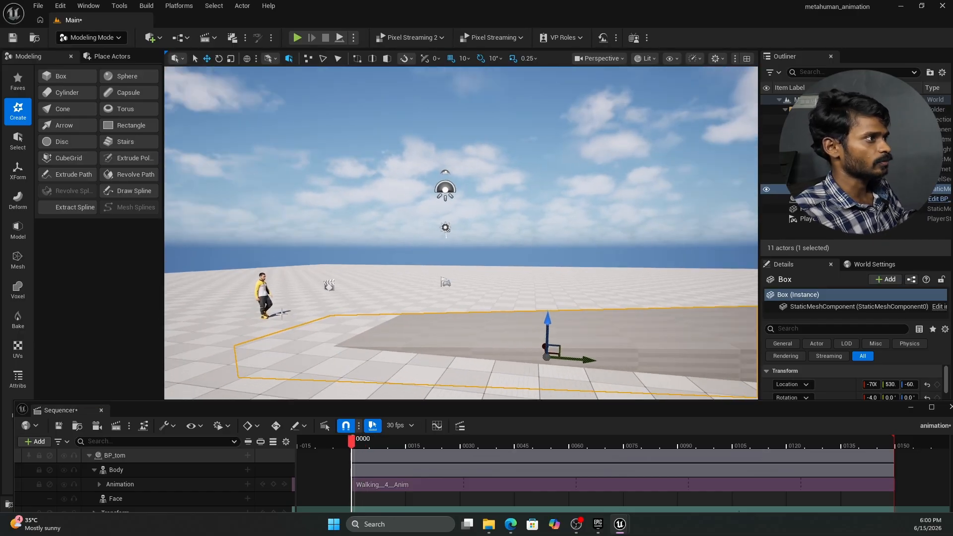
left_click(263, 294)
scroll(392, 302, "down", 4)
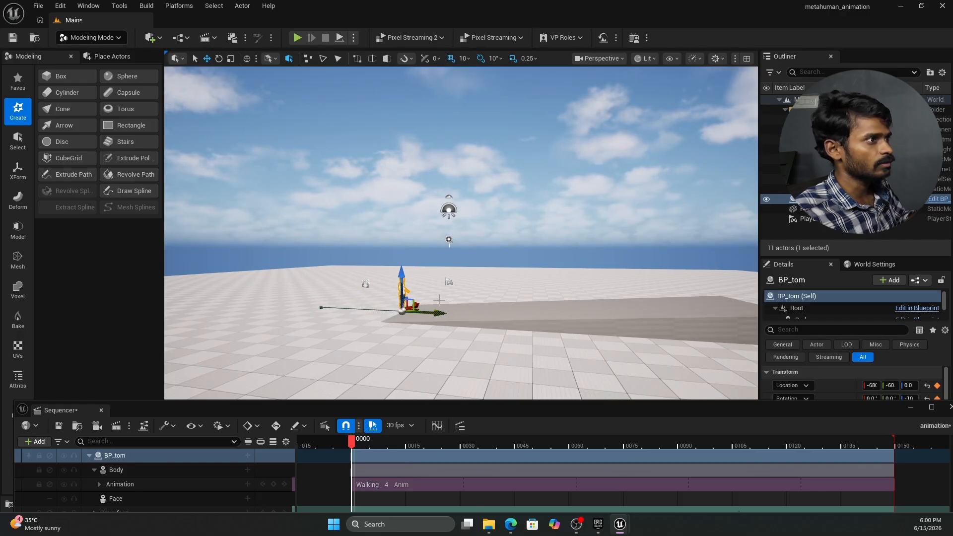
scroll(439, 299, "up", 5)
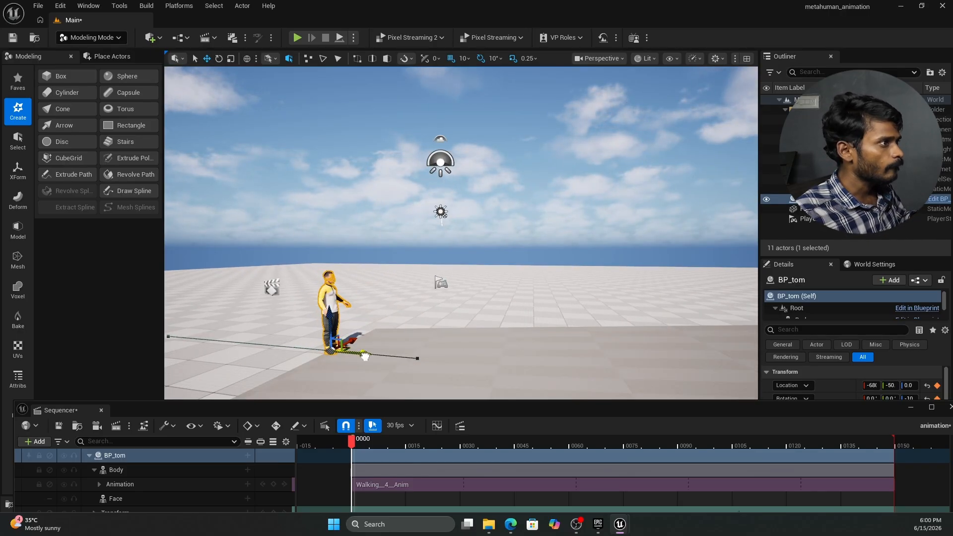
middle_click_drag(380, 341, 268, 387)
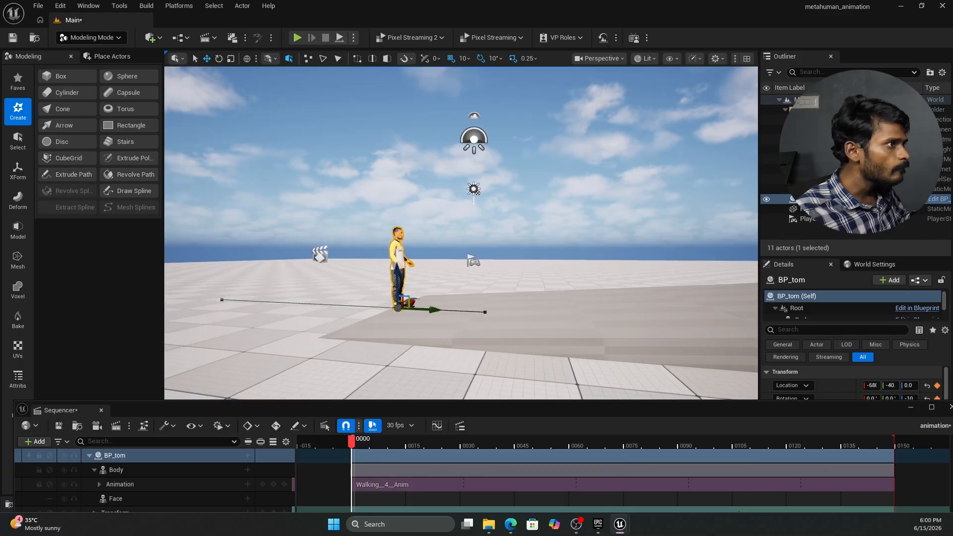
scroll(462, 281, "up", 6)
scroll(461, 281, "down", 4)
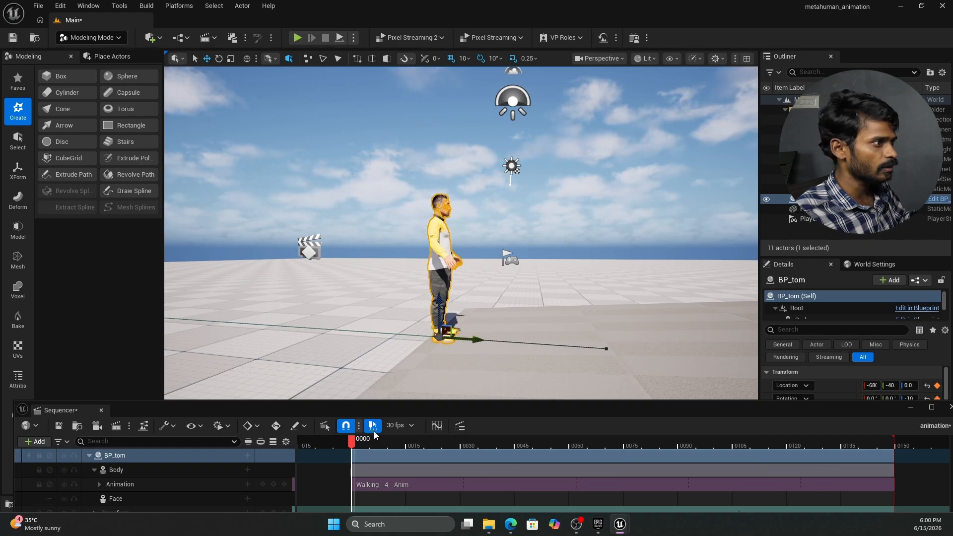
left_click_drag(396, 401, 400, 357)
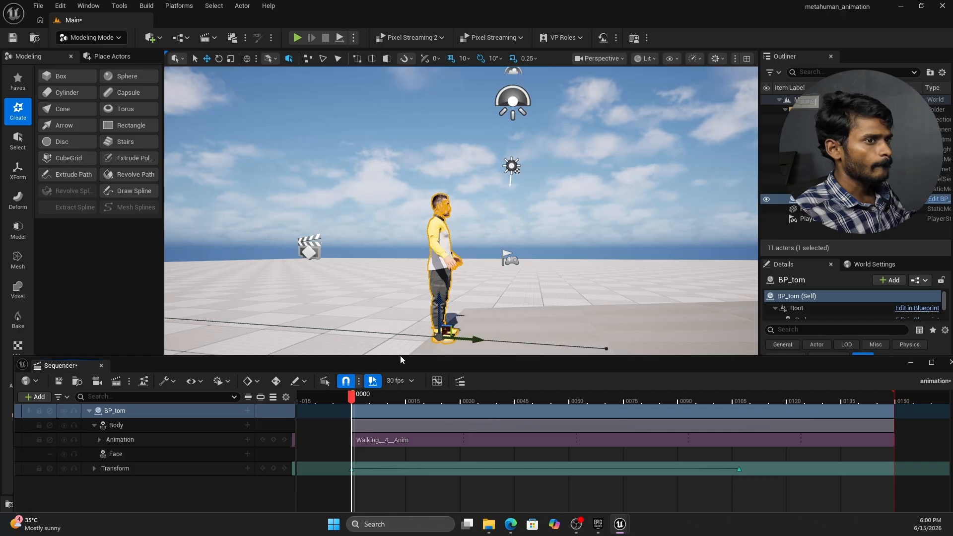
left_click(273, 469)
right_click_drag(491, 287, 576, 314)
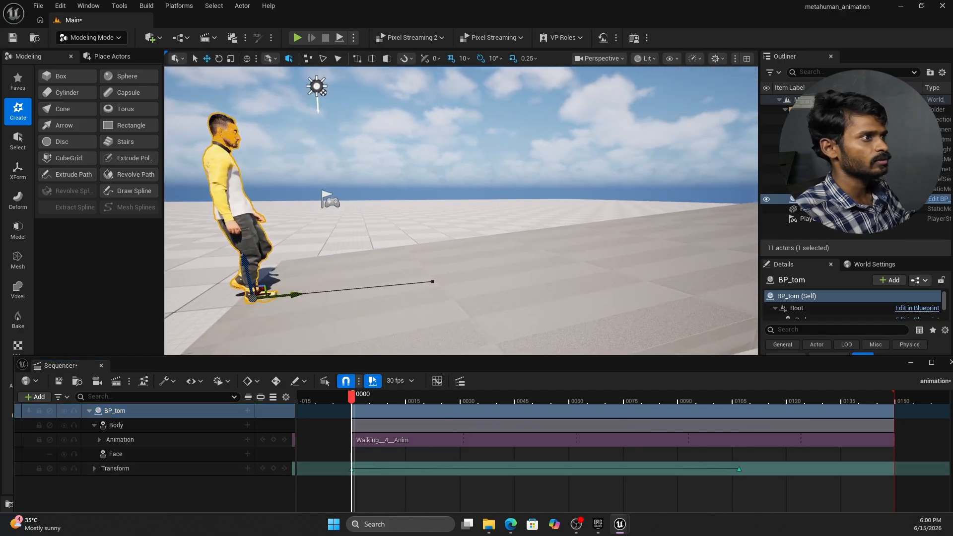
mouse_move(462, 289)
right_mouse_down()
mouse_move(475, 297)
mouse_move(462, 289)
right_mouse_up()
right_click(463, 289)
scroll(605, 296, "down", 5)
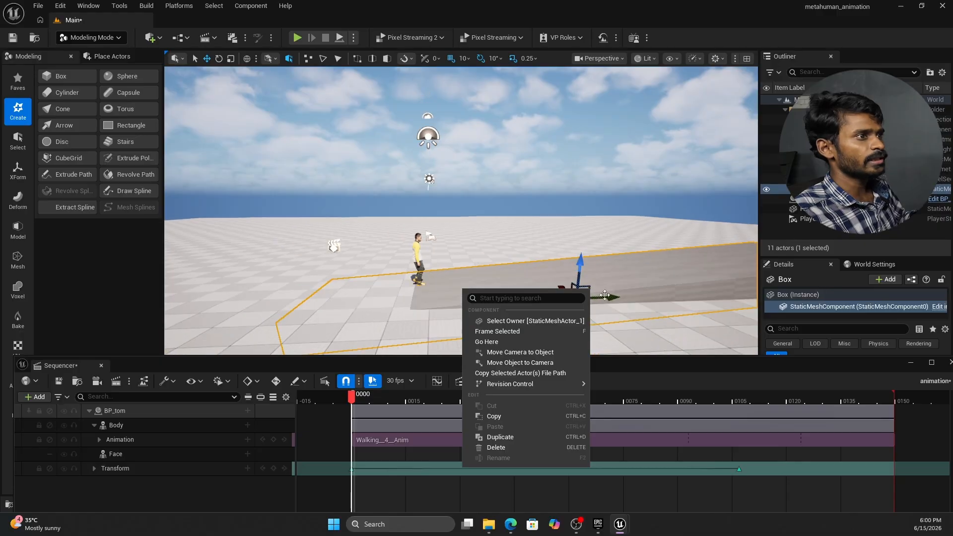
scroll(627, 280, "down", 2)
left_click(649, 303)
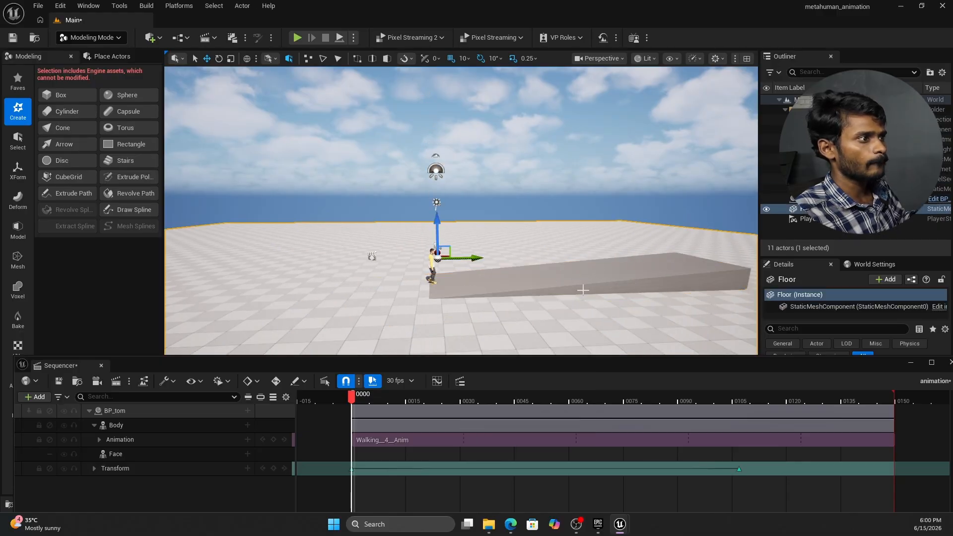
left_click(433, 263)
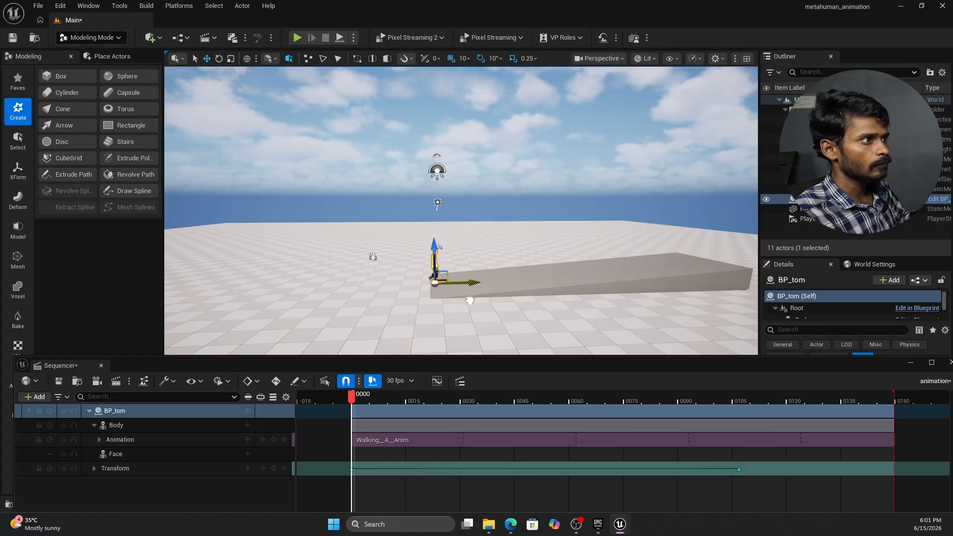
left_click(448, 276)
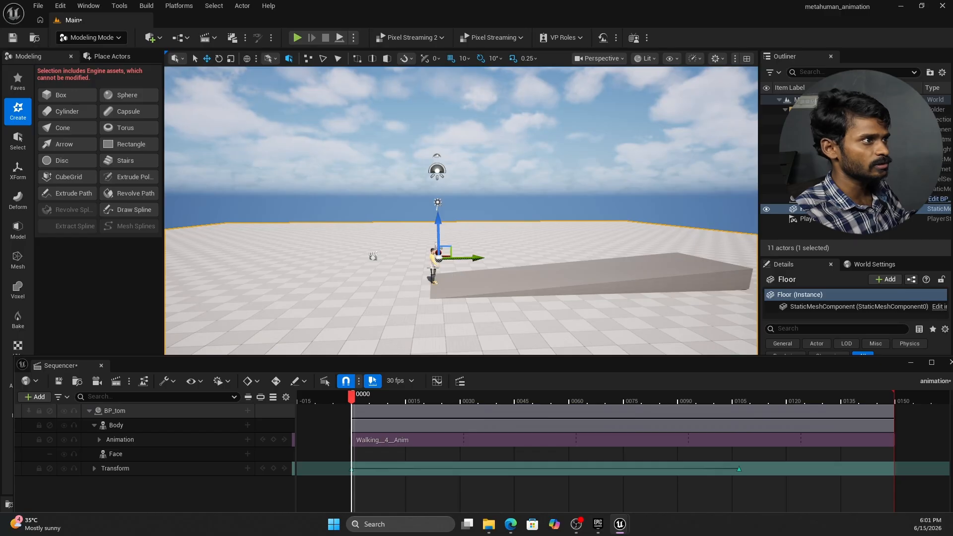
At frame 107, place BP_tom near the ramp's high end with his feet on the surface and key his transform.
left_click(434, 266)
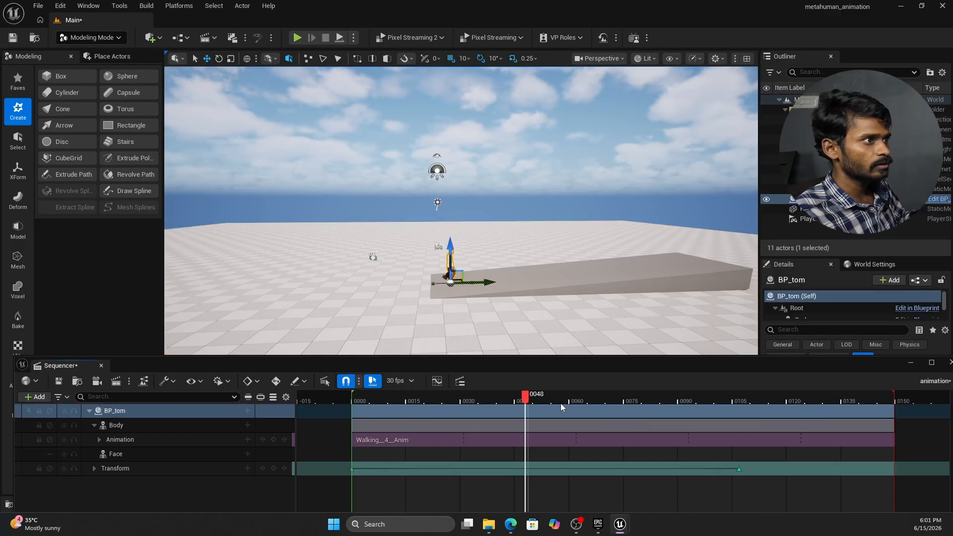
left_click_drag(877, 413, 740, 432)
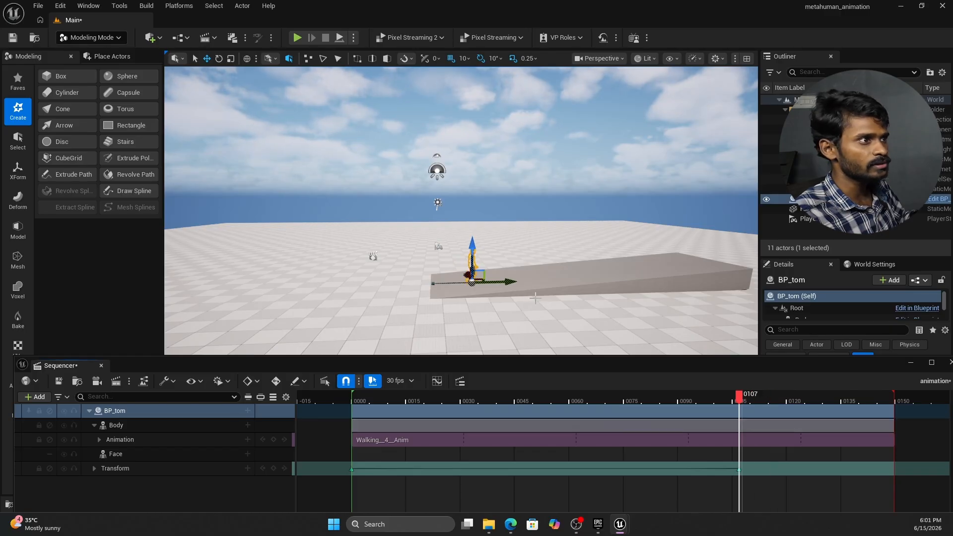
mouse_move(530, 273)
right_mouse_down()
mouse_move(606, 273)
mouse_move(530, 273)
right_mouse_up()
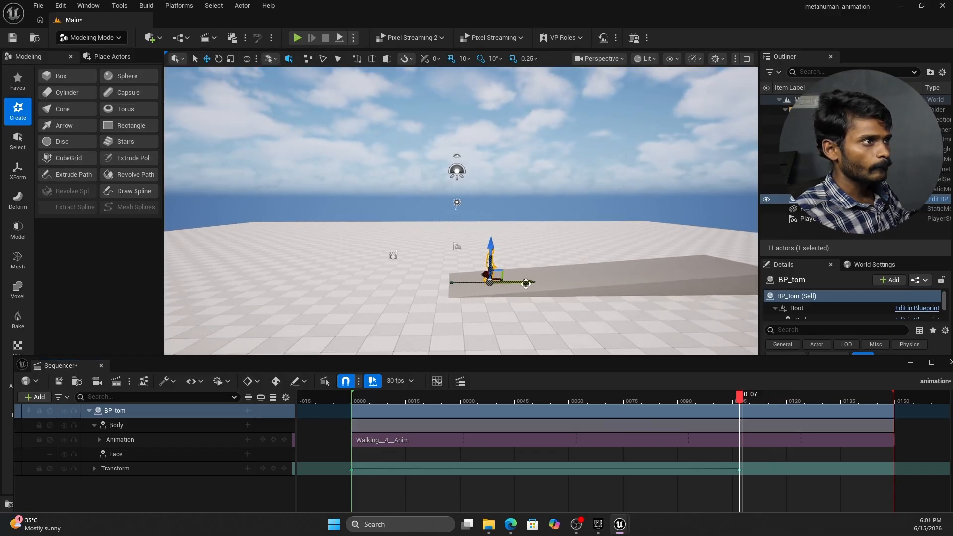
right_click_drag(553, 240, 593, 217)
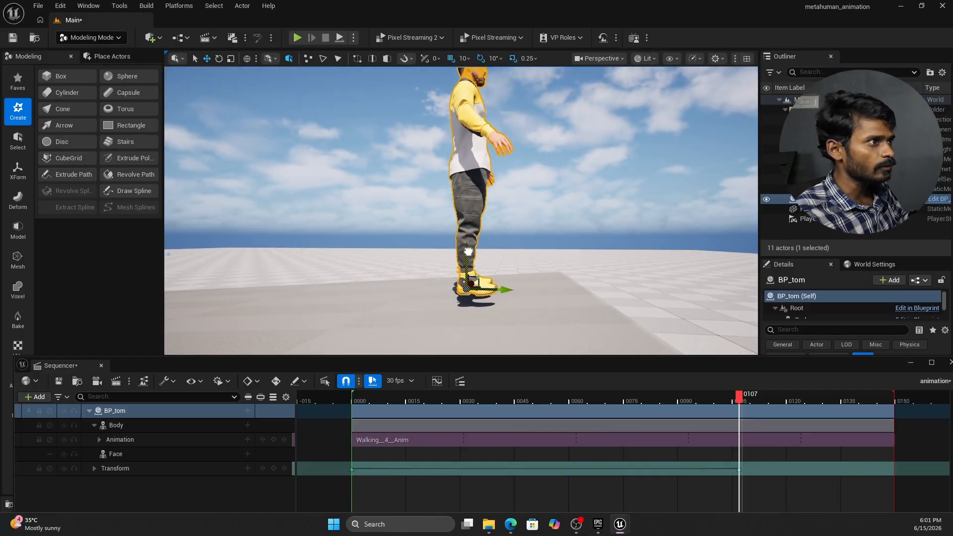
left_click_drag(468, 252, 470, 262)
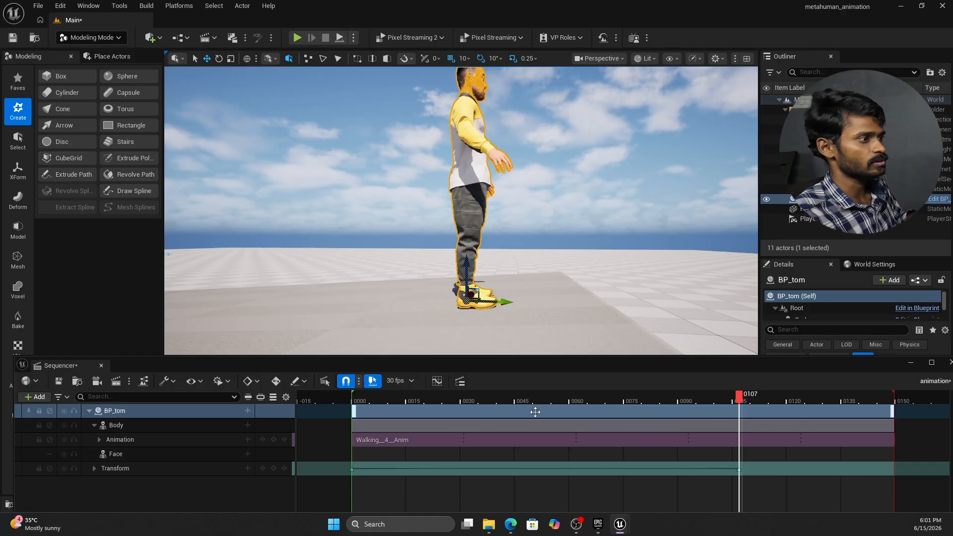
left_click(274, 468)
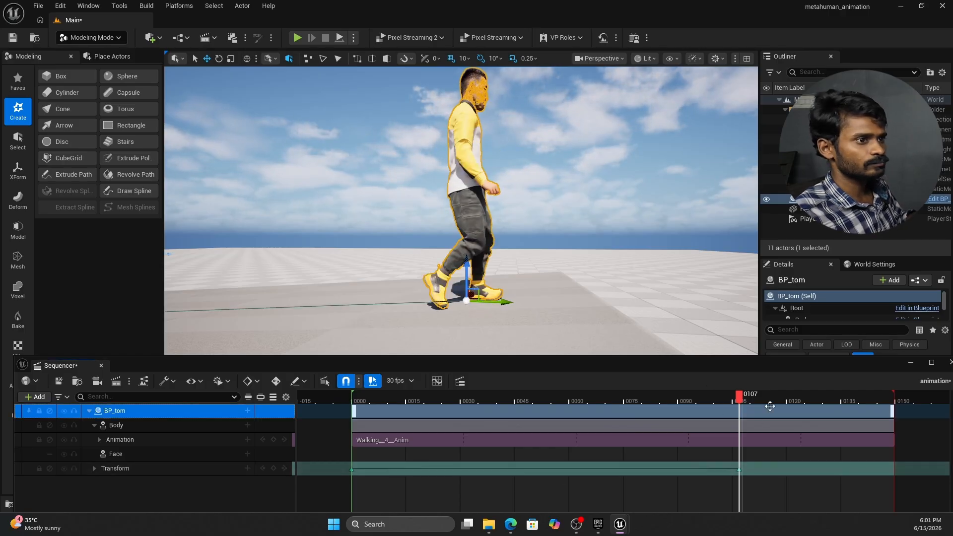
Scrub back and play the sequence from the start to check the walk up the ramp.
left_click_drag(720, 400, 620, 401)
right_click_drag(561, 223, 542, 233)
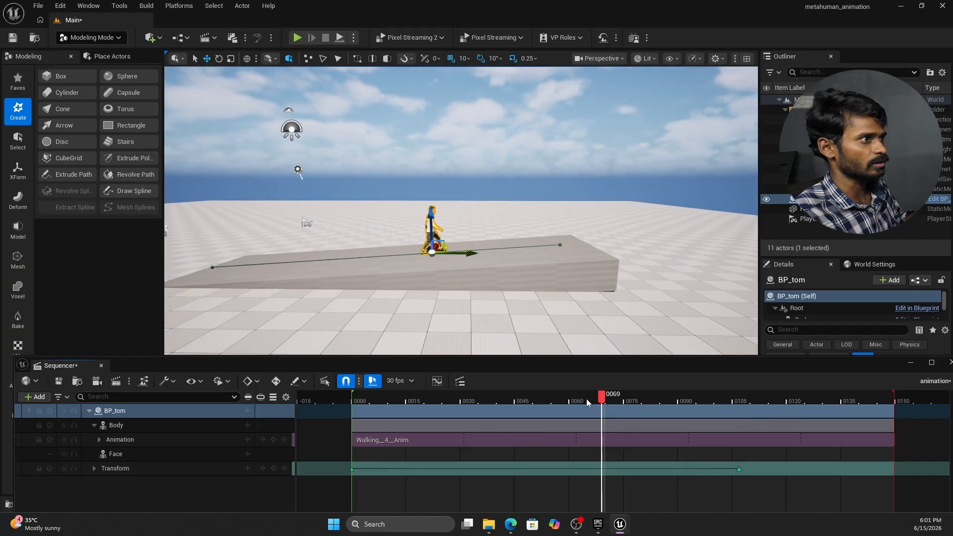
left_click(425, 346)
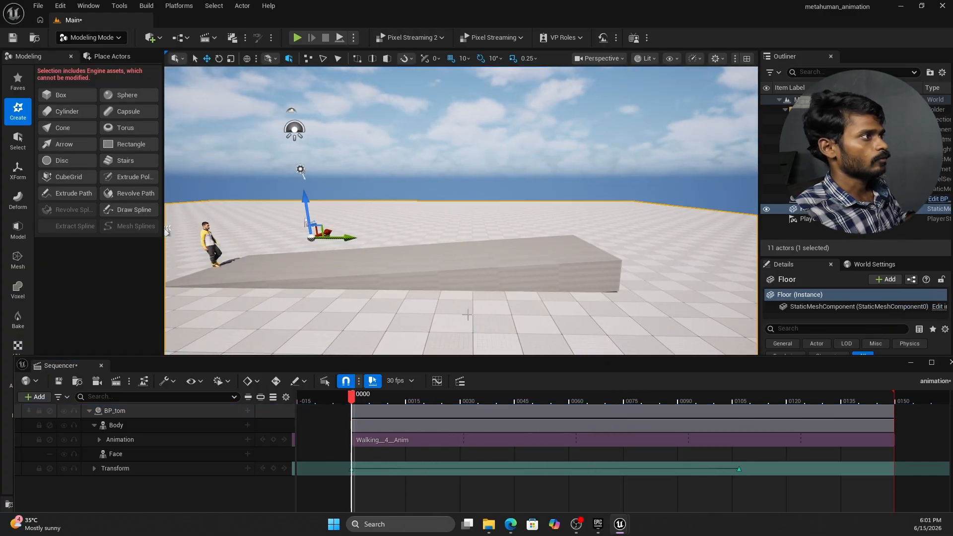
key("e")
key("r")
left_click_drag(359, 396, 356, 396)
key("space")
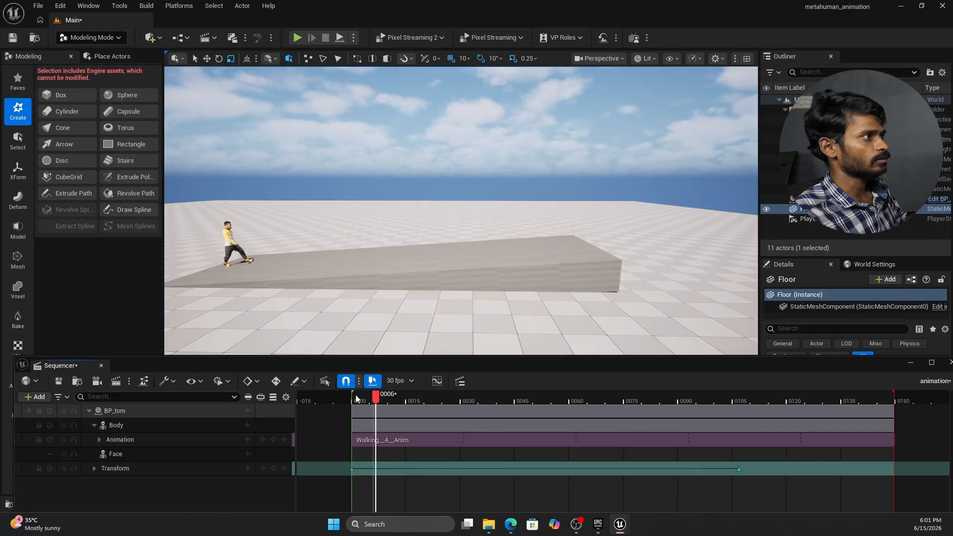
key("space")
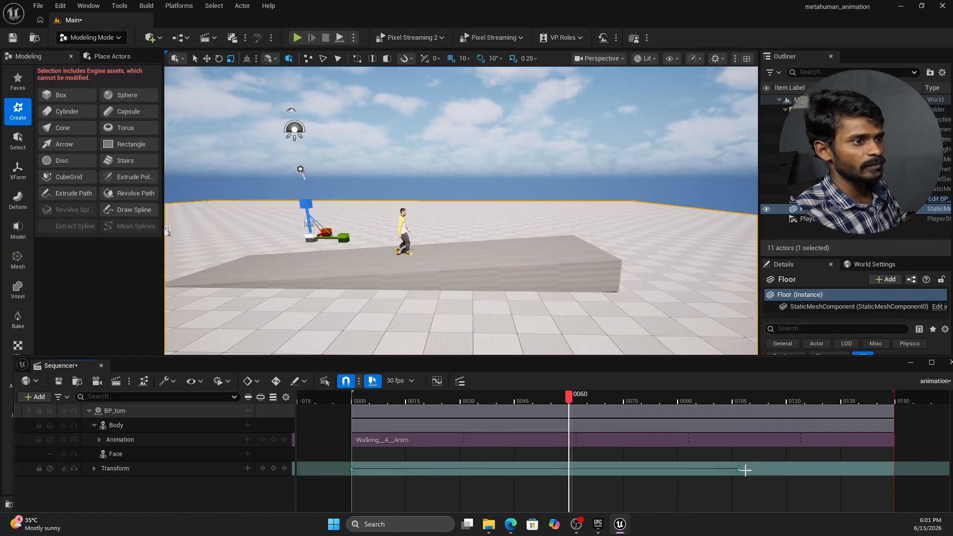
Try the end transform keyframe at about frame 123 and play the walk from the start.
left_click_drag(738, 470, 630, 471)
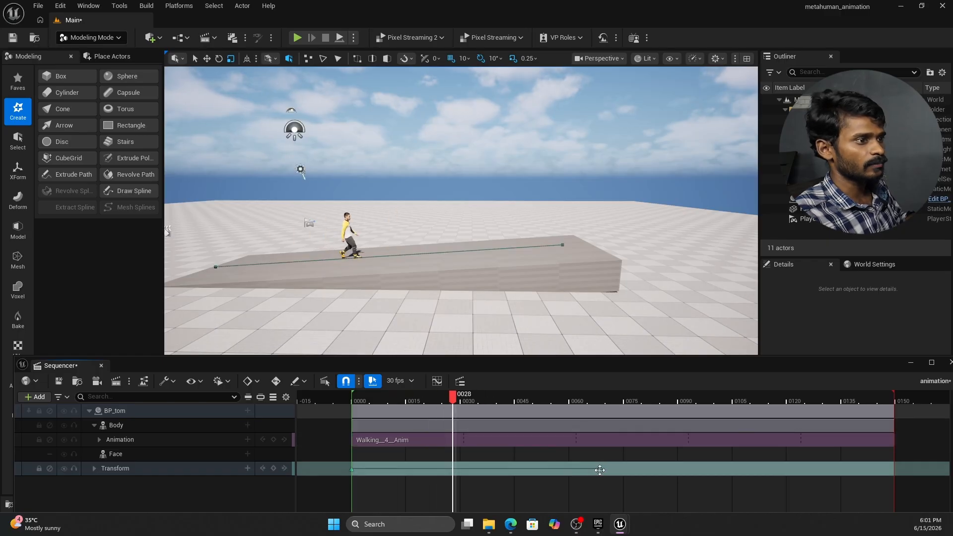
left_click_drag(600, 471, 792, 468)
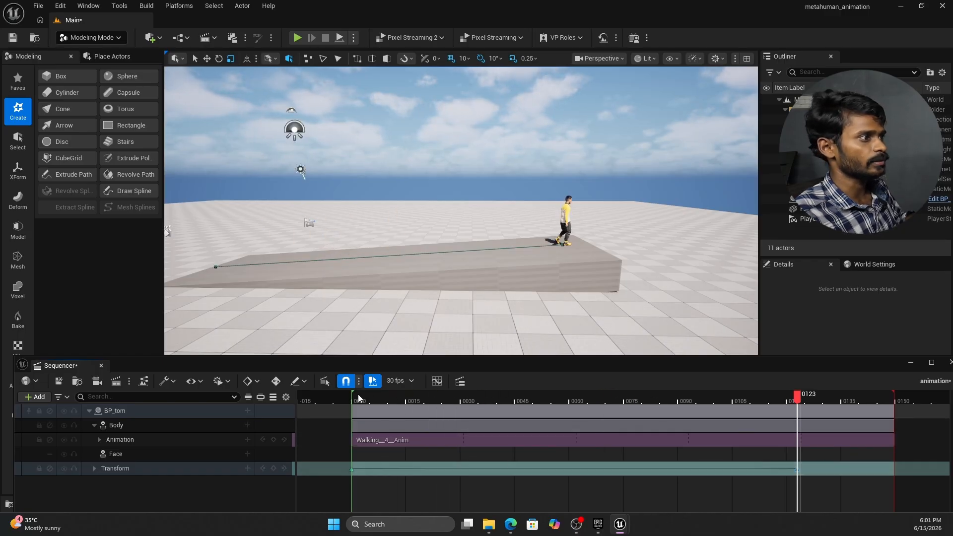
left_click(358, 396)
key("space")
key("space")
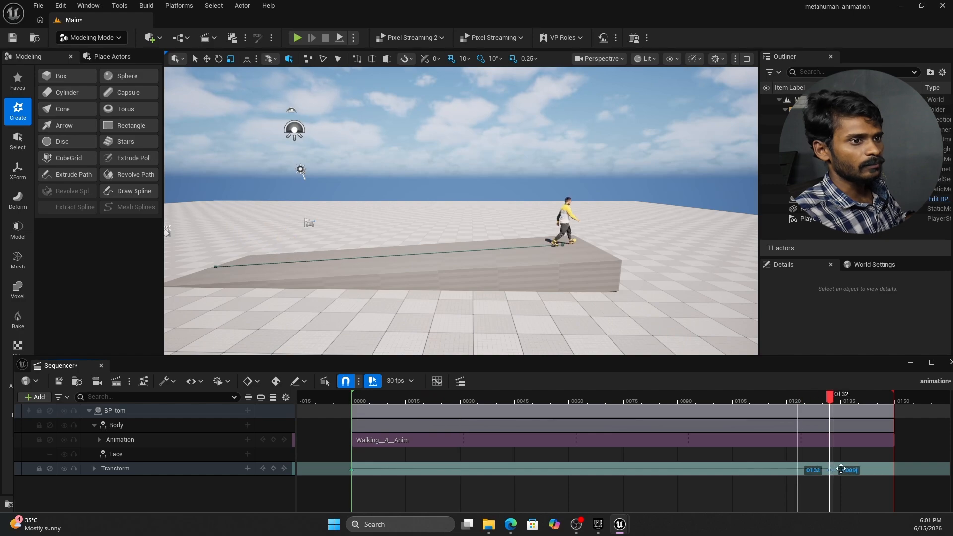
Replay the walk from near the start and move the end transform keyframe to frame 160.
left_click(372, 398)
key("space")
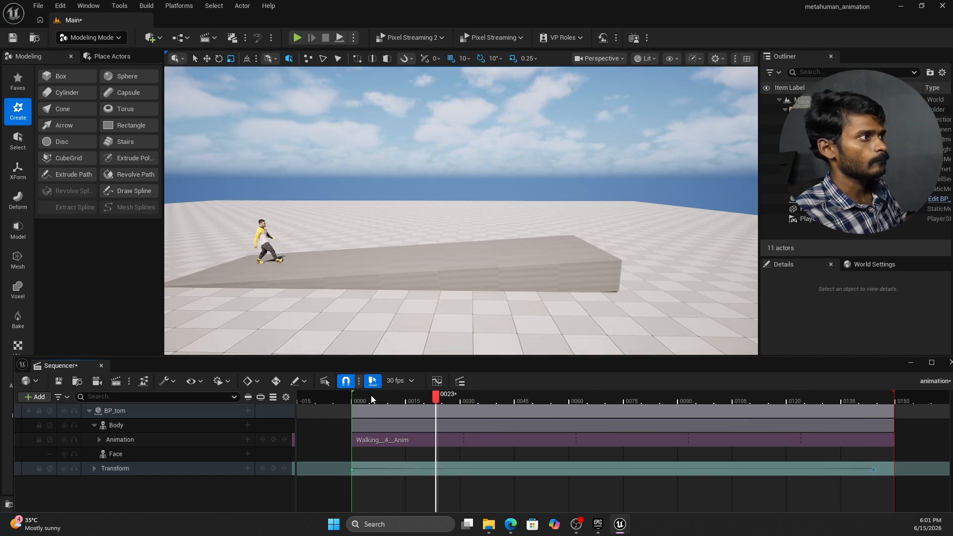
key("space")
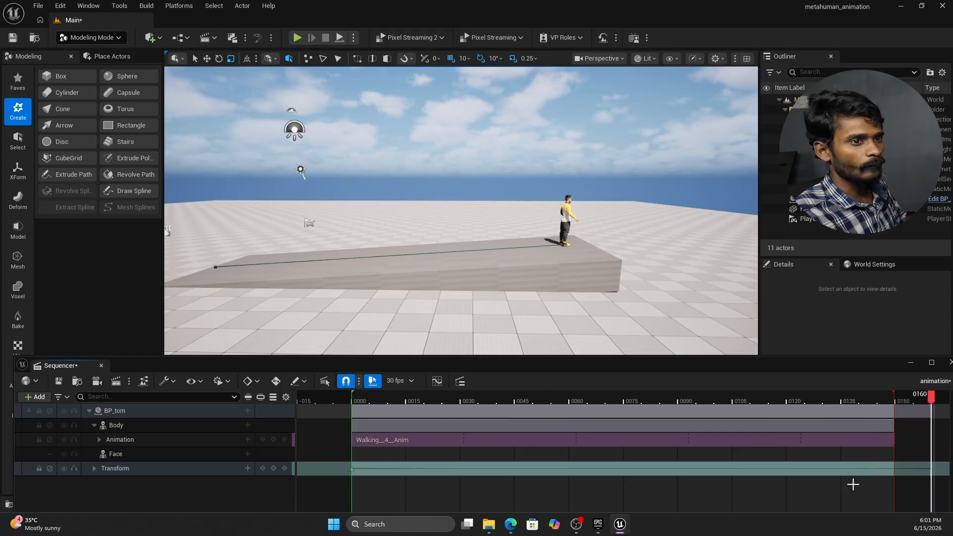
Play the slowed walk from several points to check the foot contact along the ramp.
left_click(472, 393)
key("space")
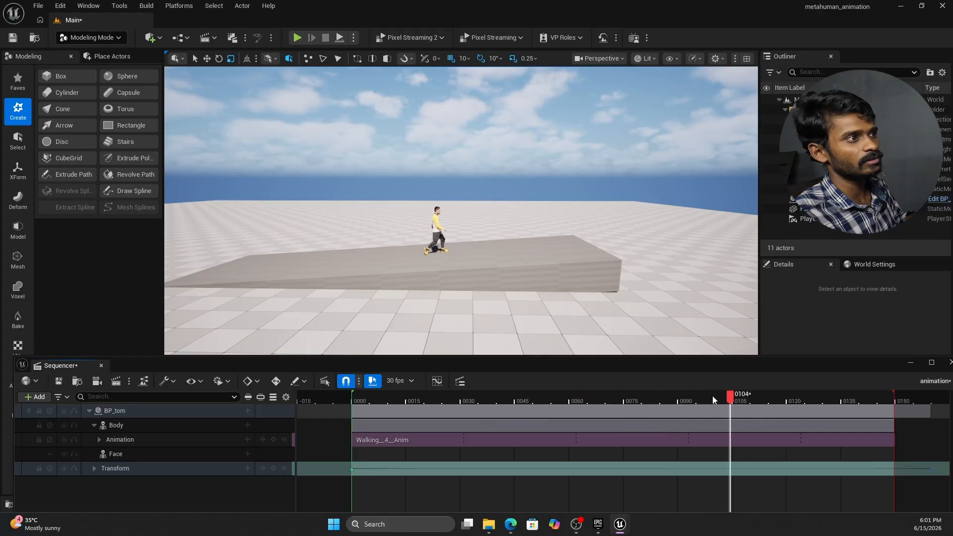
left_click(757, 400)
left_click(406, 400)
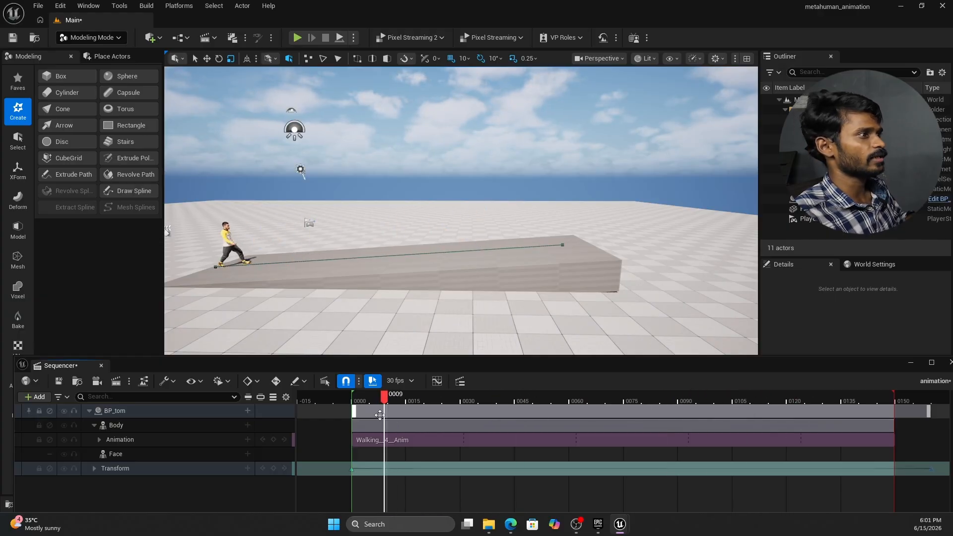
key("space")
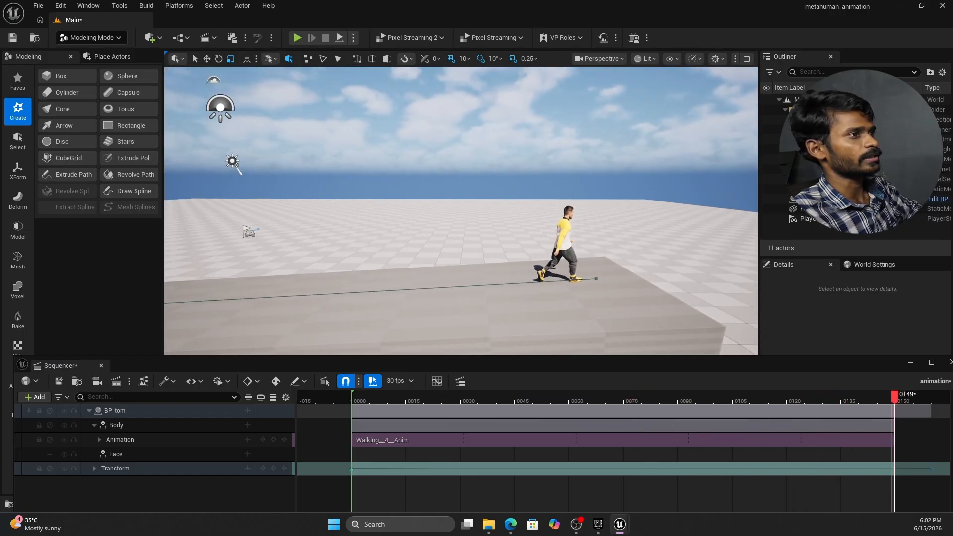
Add a cine camera with a camera cut to the sequence and return the playhead to frame 0.
right_click_drag(461, 210, 461, 214)
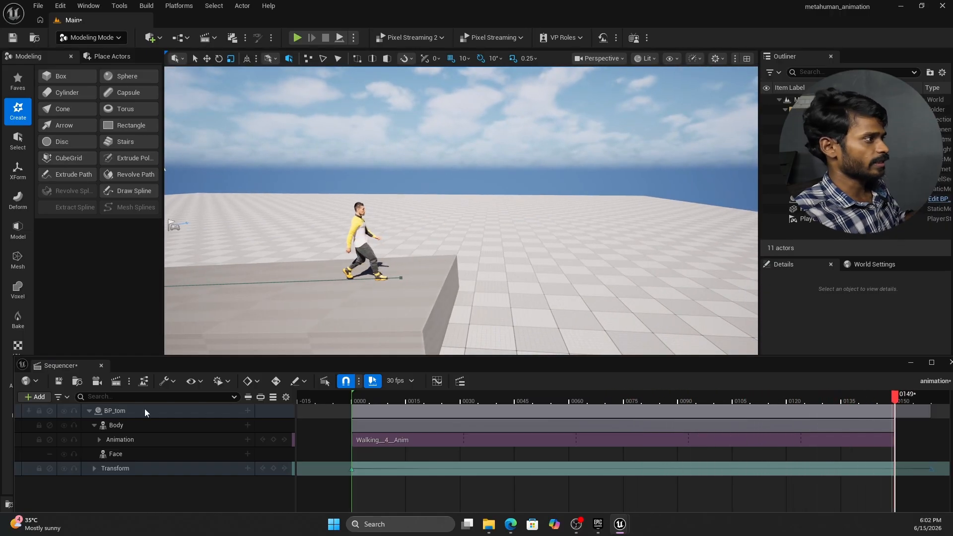
left_click(97, 383)
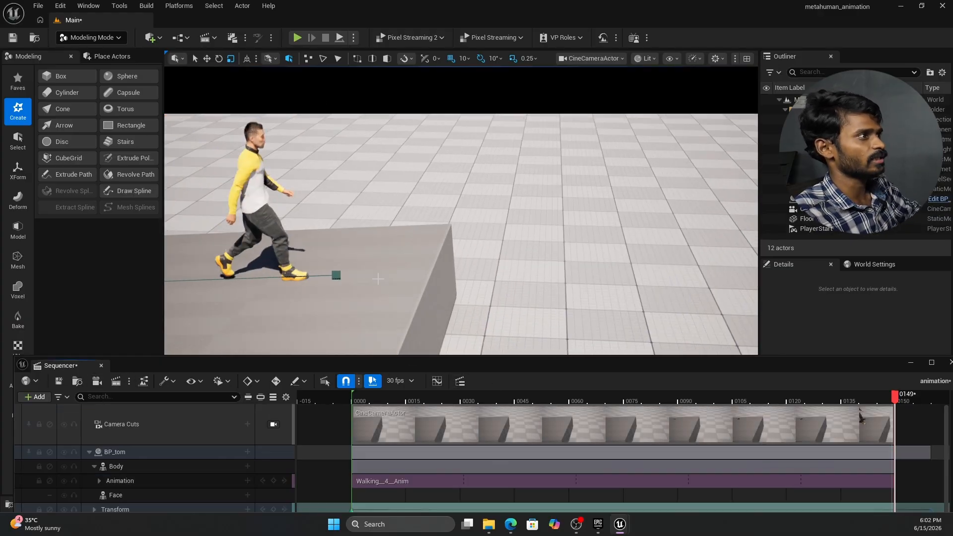
right_click_drag(405, 296, 363, 275)
right_click_drag(511, 323, 532, 353)
left_click_drag(825, 404, 378, 402)
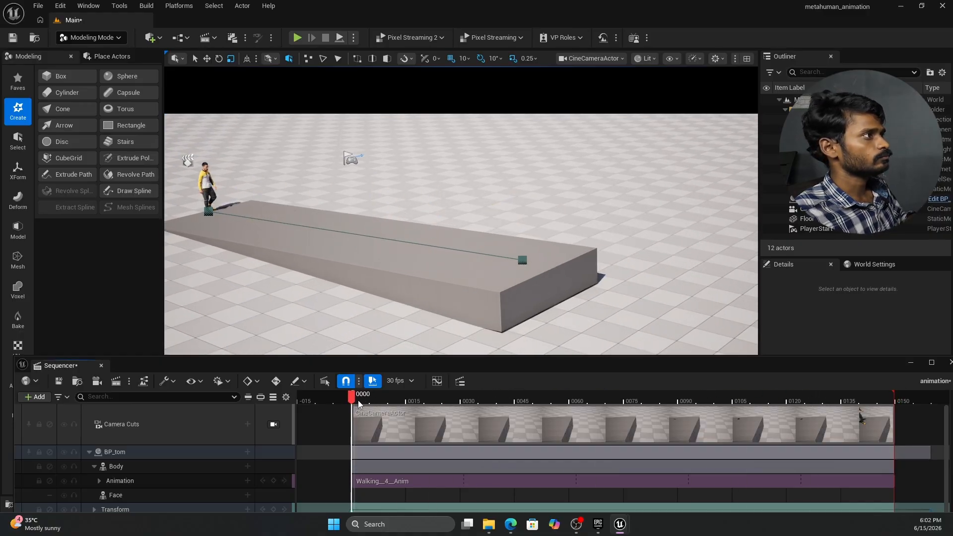
Frame the character side-on at the foot of the ramp and key the camera's transform at frame 0.
right_click_drag(254, 249, 179, 228)
scroll(231, 443, "down", 2)
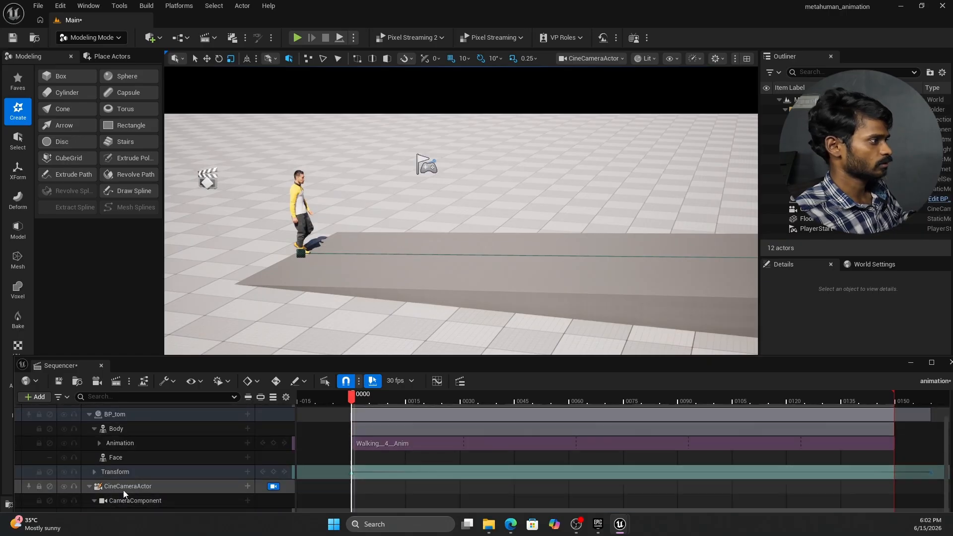
scroll(95, 501, "up", 2)
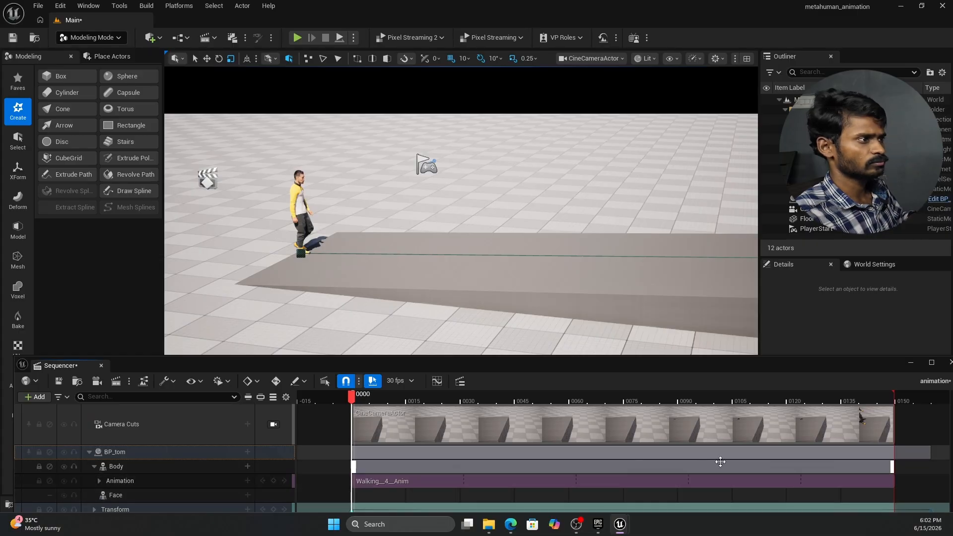
left_click_drag(513, 357, 513, 307)
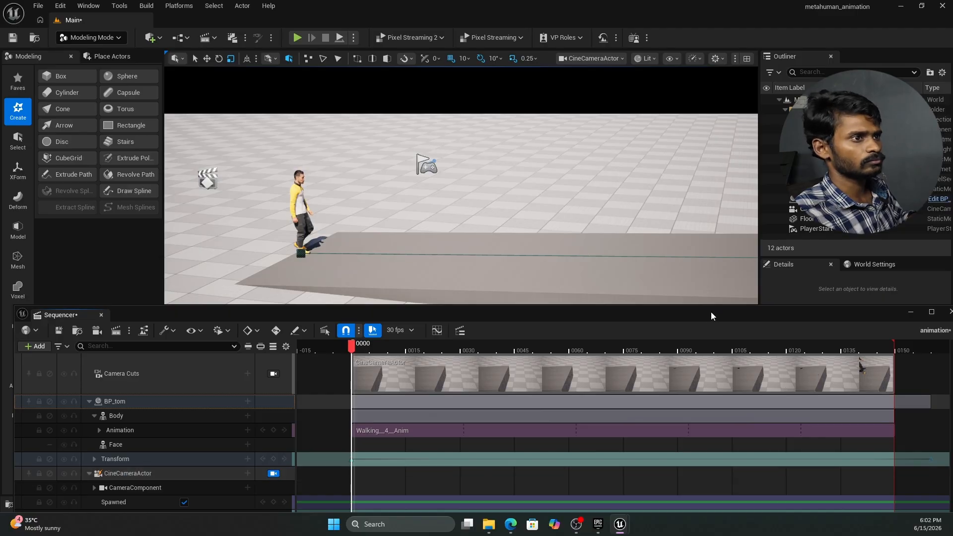
left_click_drag(706, 312, 711, 275)
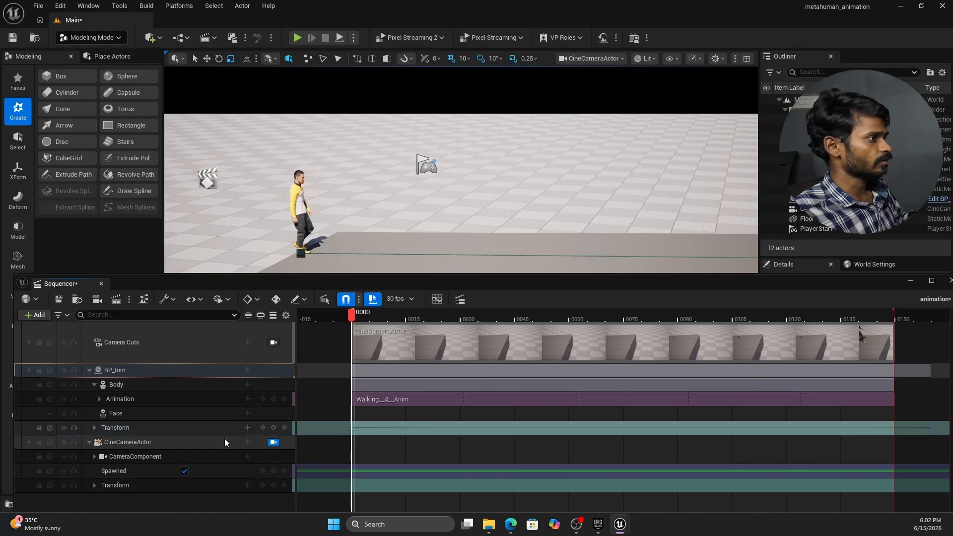
left_click(277, 486)
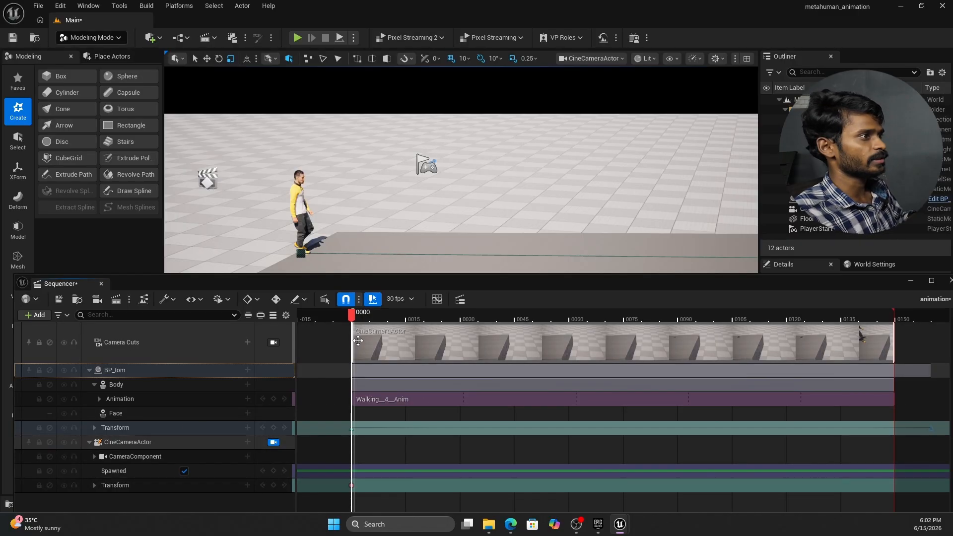
At frame 60, reframe the camera to a raised front-side view of the walking character and key its transform.
left_click_drag(353, 320, 559, 266)
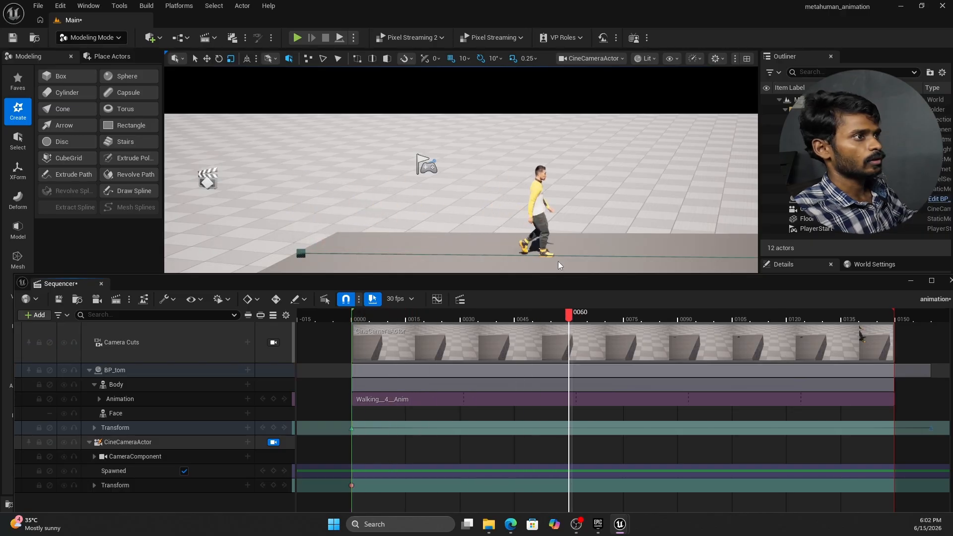
mouse_move(533, 245)
right_mouse_down()
mouse_move(501, 243)
mouse_move(516, 268)
mouse_move(516, 199)
mouse_move(533, 245)
mouse_move(516, 234)
mouse_move(533, 245)
right_mouse_up()
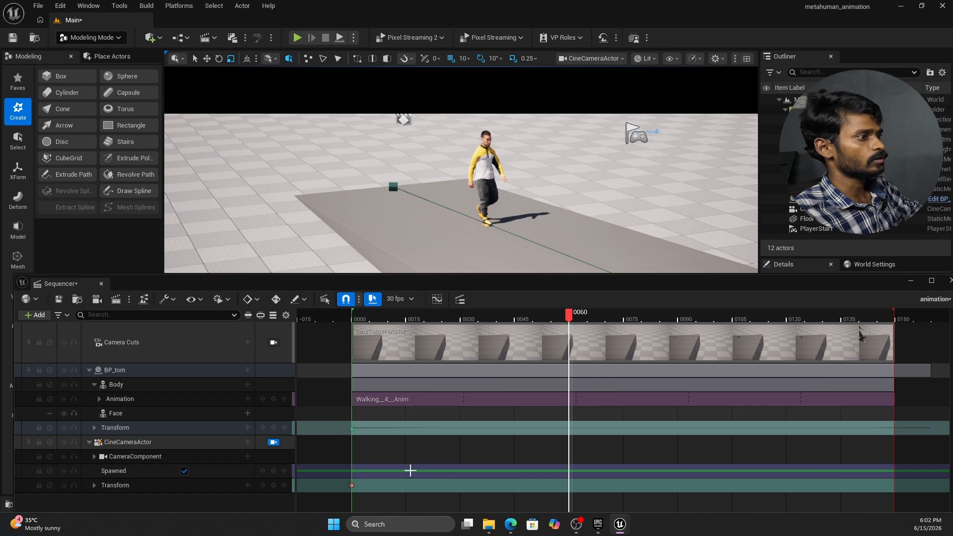
left_click(274, 486)
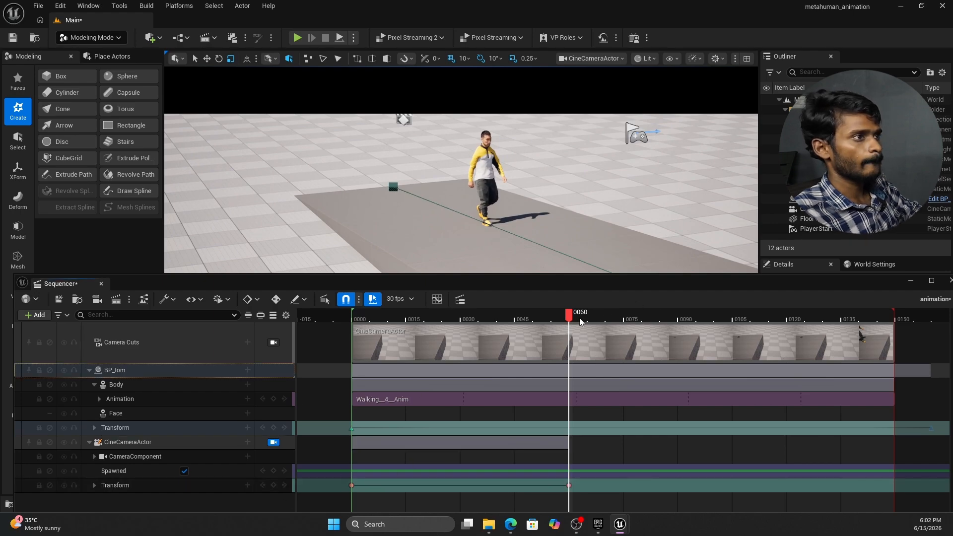
At frame 118, try a frontal framing of the character on the ramp and key the camera's transform.
left_click_drag(580, 321, 780, 322)
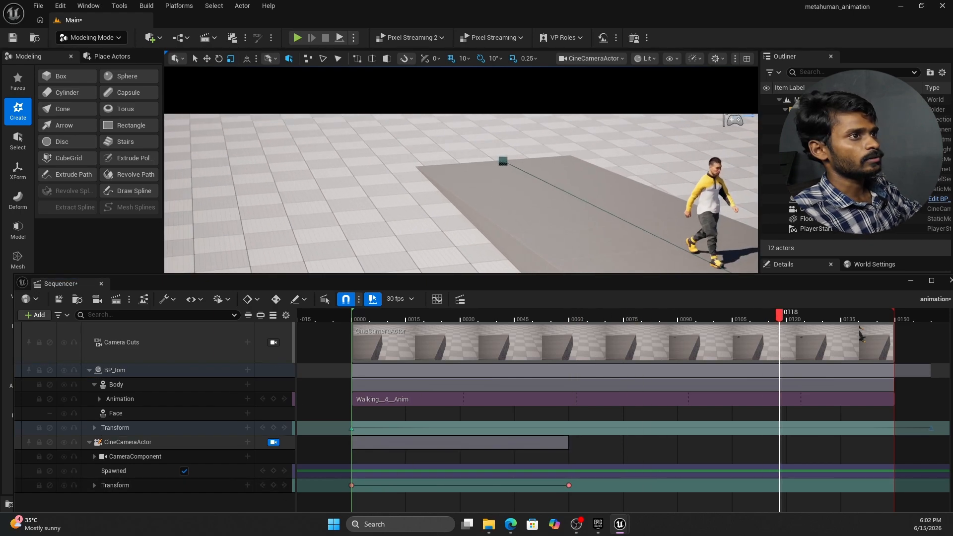
mouse_move(519, 209)
right_mouse_down()
mouse_move(566, 233)
mouse_move(501, 194)
mouse_move(522, 211)
right_mouse_up()
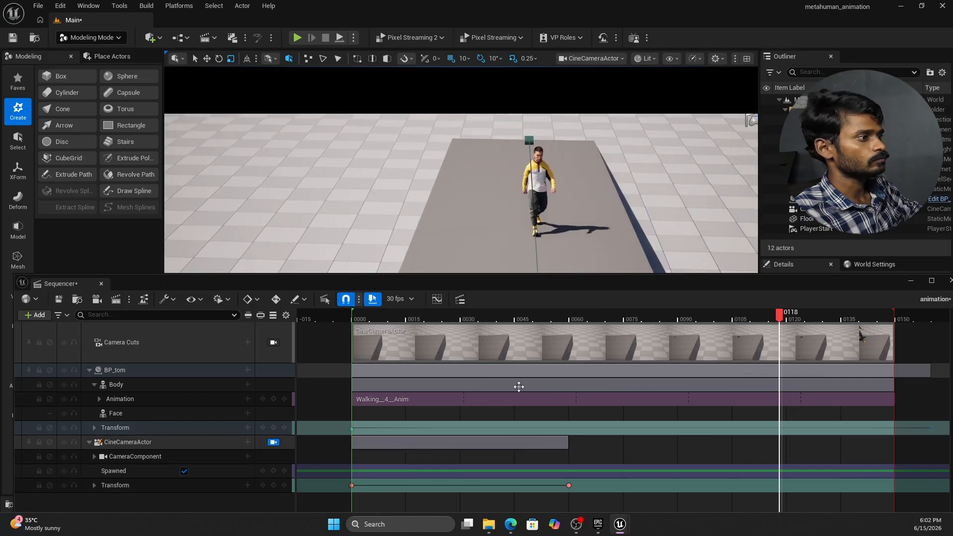
left_click(275, 484)
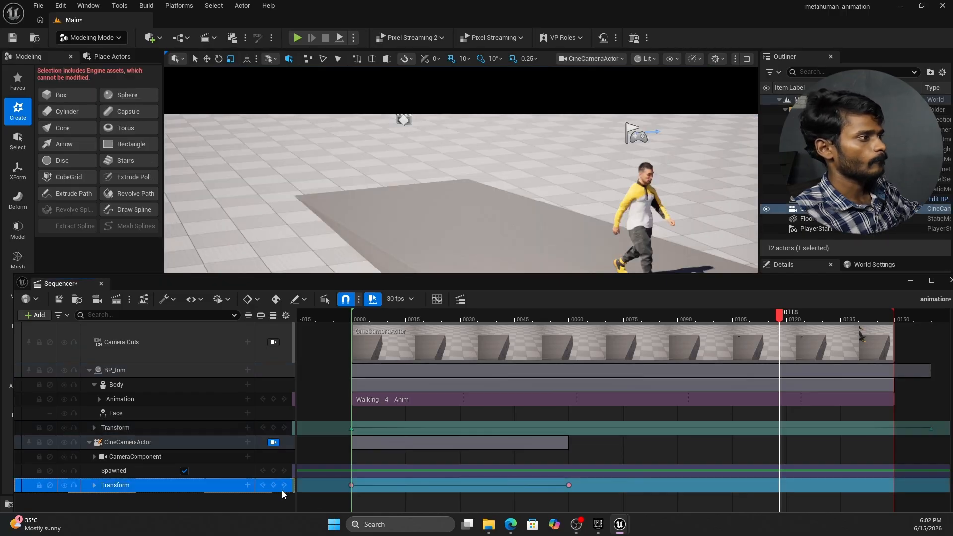
left_click(274, 485)
At frame 147, move the camera to a frontal close-up of the character's face and chest and key its transform.
left_click_drag(785, 323, 889, 333)
right_click_drag(631, 250, 442, 189)
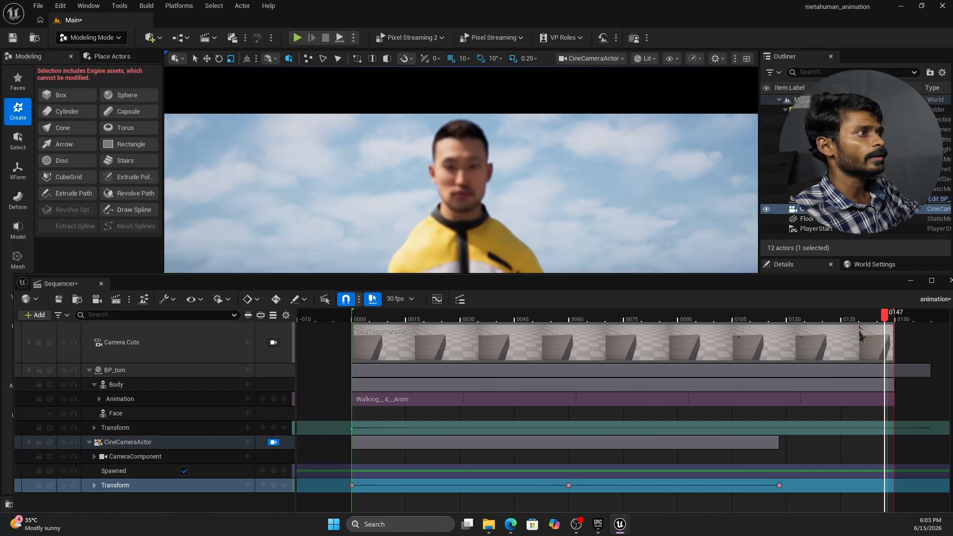
right_click(630, 250)
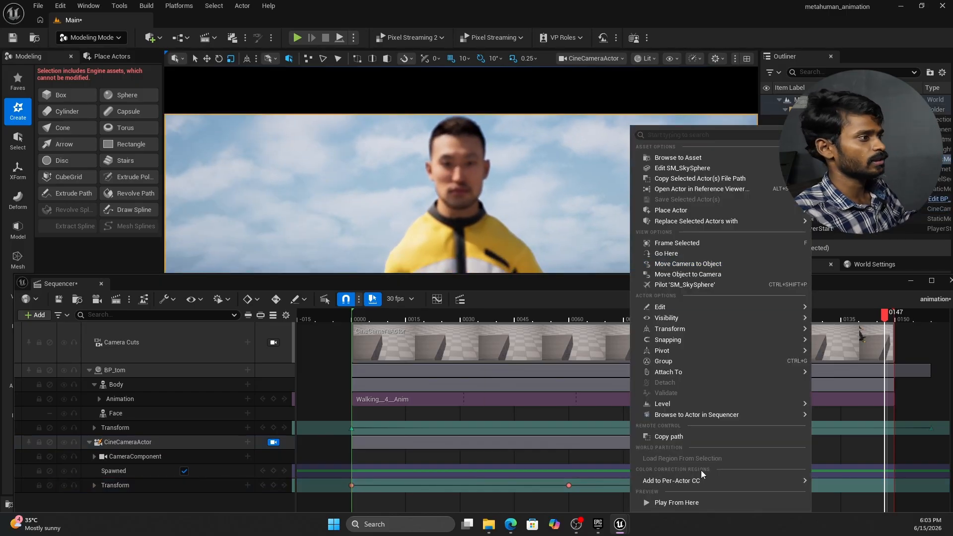
left_click(272, 487)
left_click(273, 485)
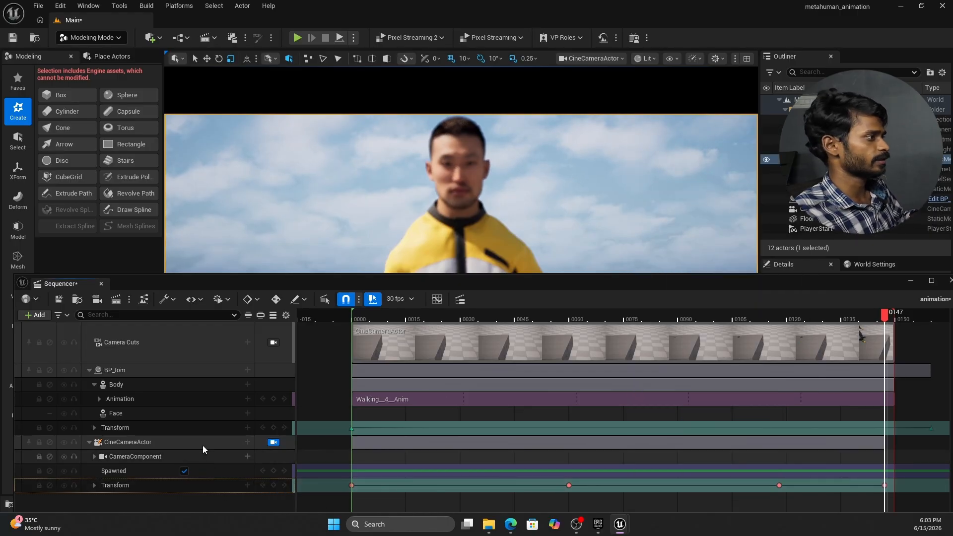
Raise the cine camera's current aperture to about 36.87 to sharpen the close-up, then check an earlier frame.
left_click(94, 457)
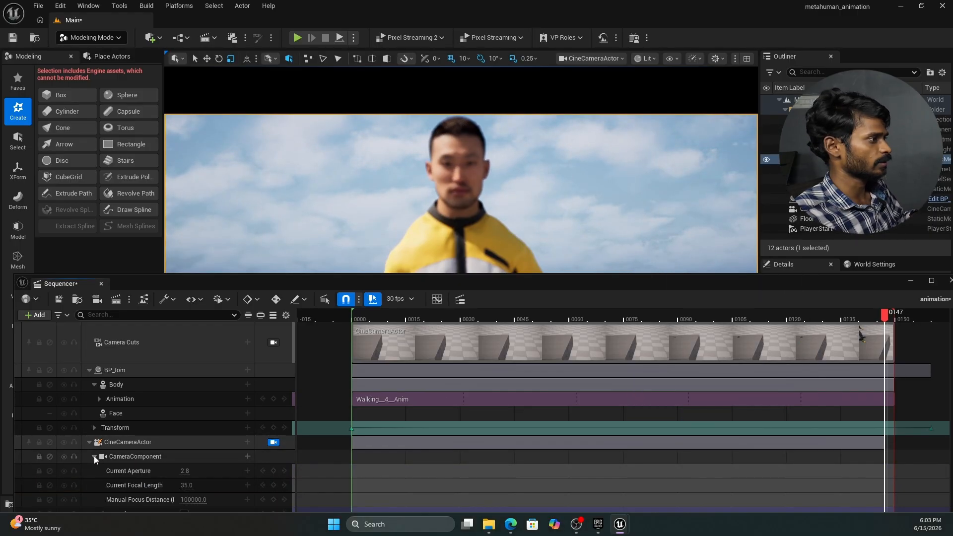
left_click(185, 472)
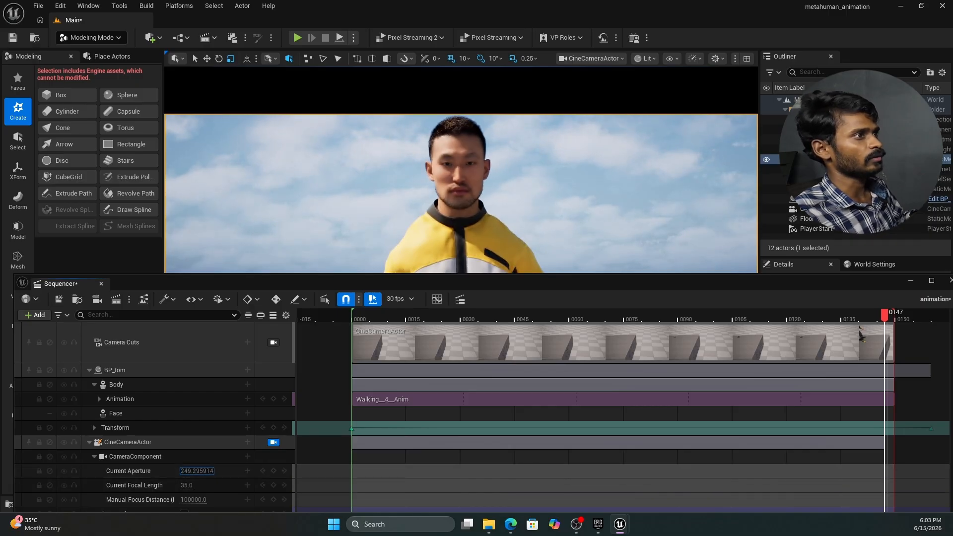
left_click_drag(195, 471, 208, 471)
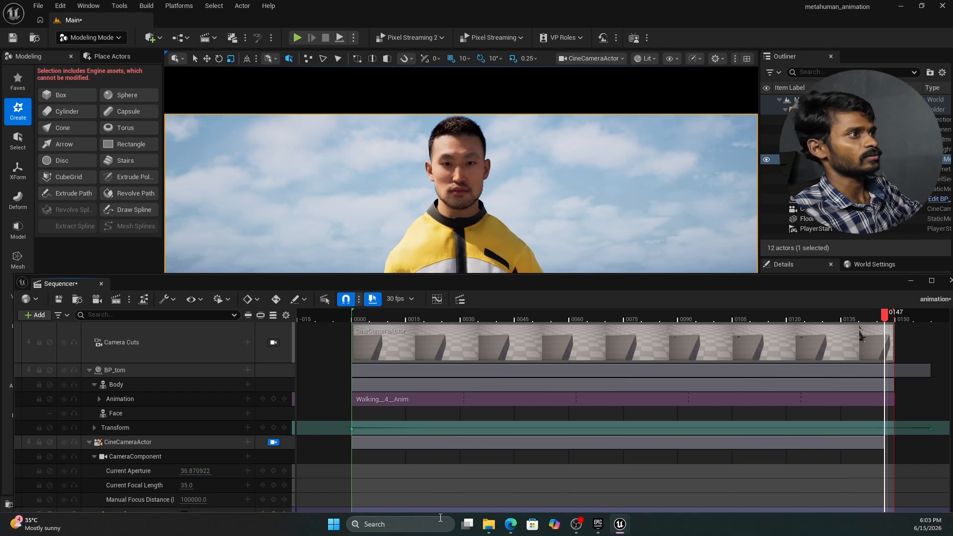
left_click_drag(846, 322, 696, 382)
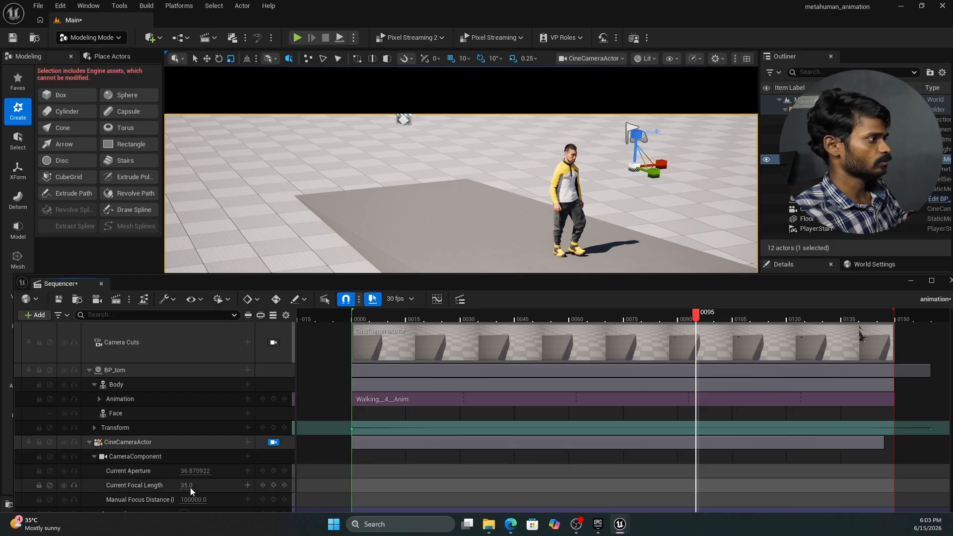
left_click(95, 456)
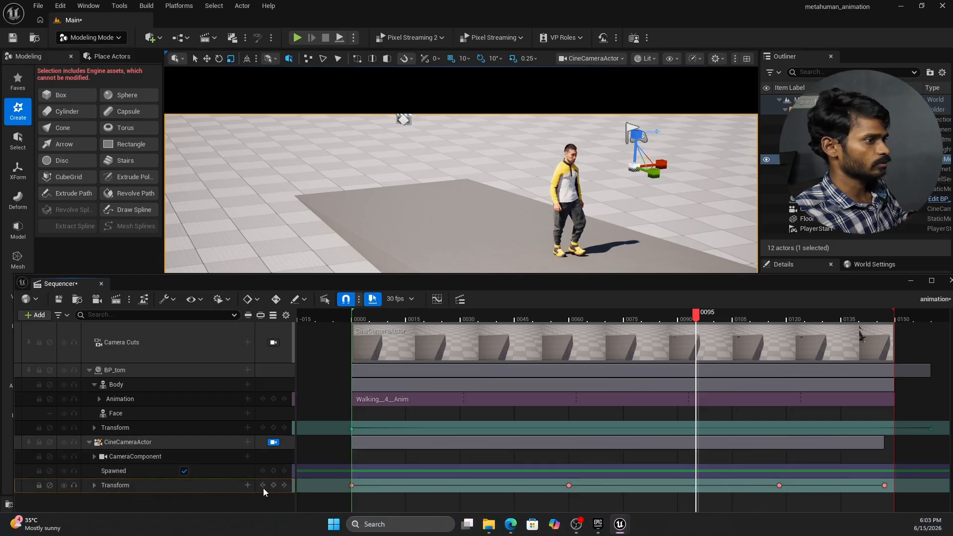
Reframe the camera from the opposite front side of the ramp at frame 118 and update its transform key.
left_click_drag(698, 323, 681, 358)
left_click_drag(753, 365, 782, 403)
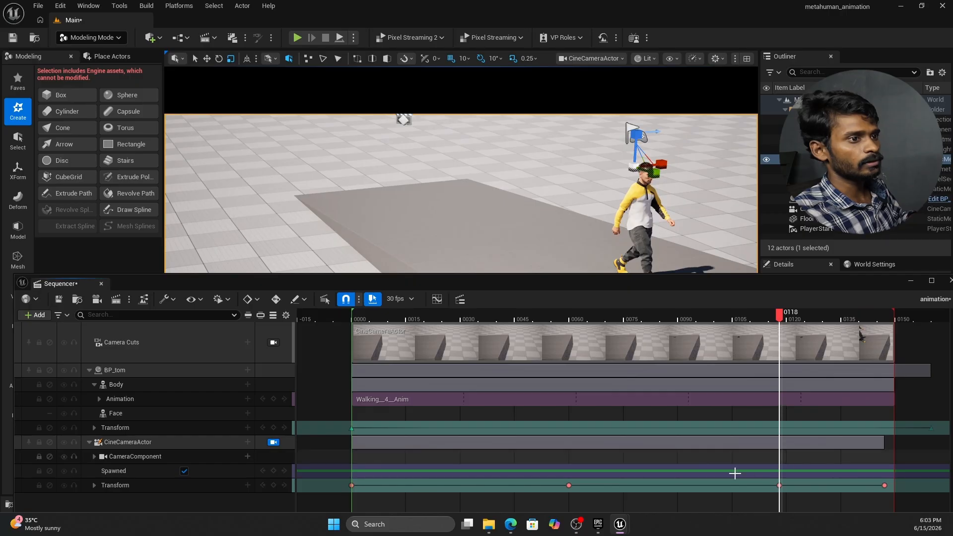
right_click_drag(572, 189, 591, 201)
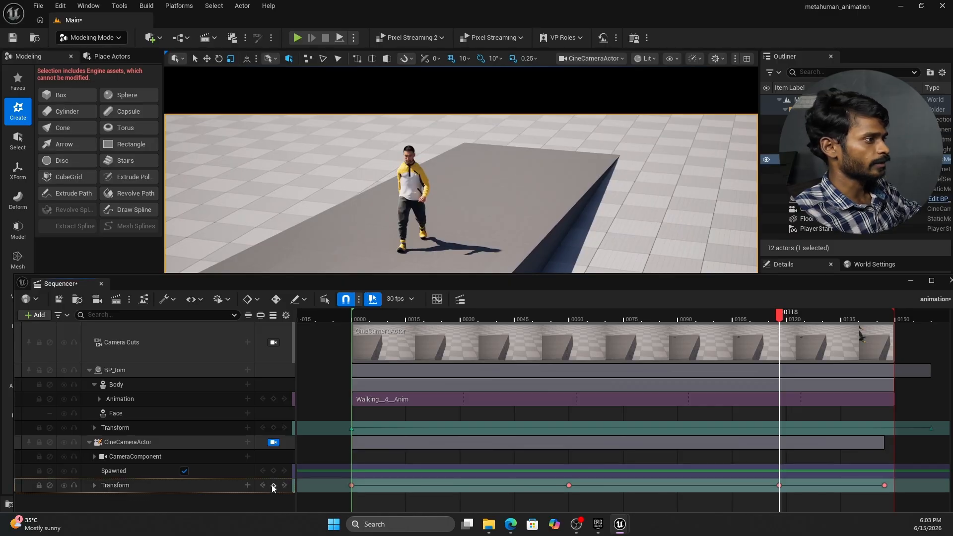
Scrub back to the start, enlarge the viewport and play the sequence to review the camera move.
left_click_drag(736, 318, 613, 321)
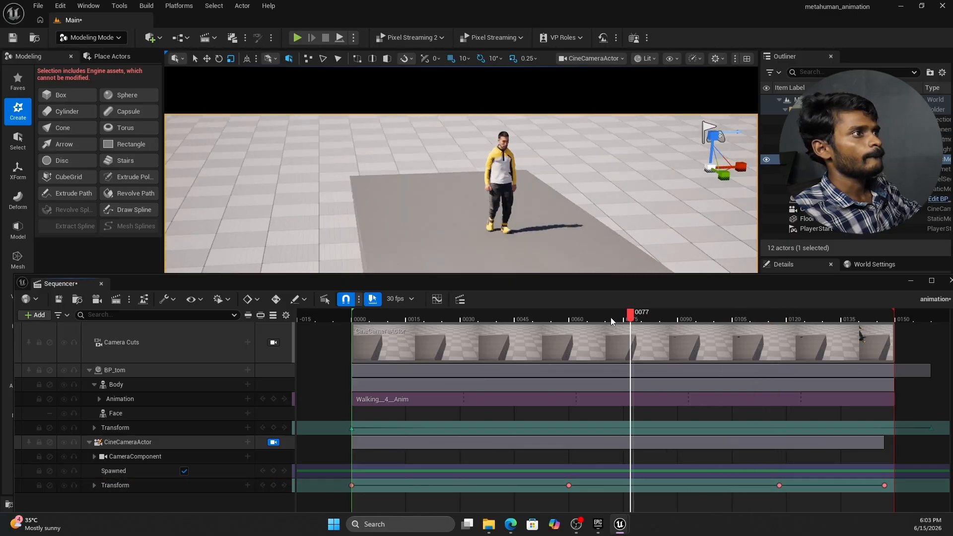
left_click_drag(352, 333, 347, 335)
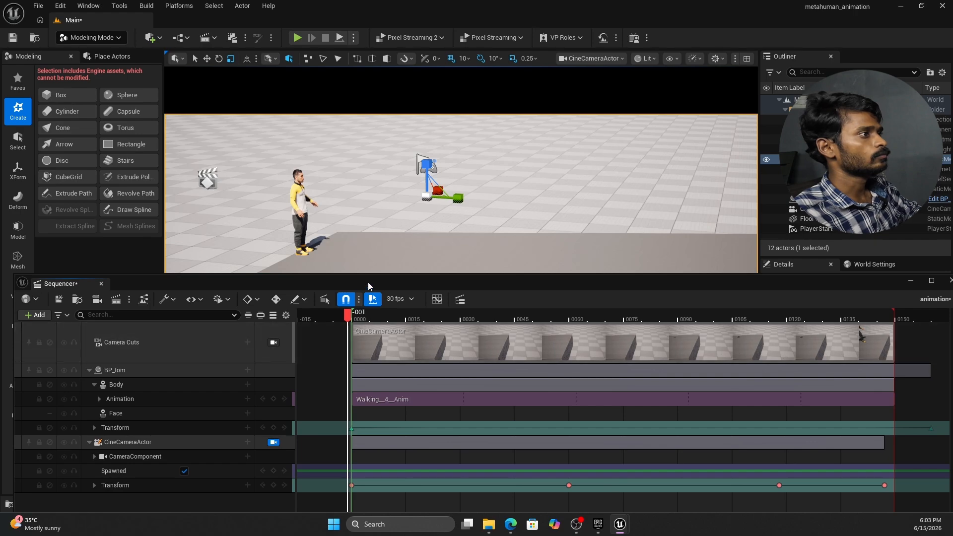
left_click_drag(370, 273, 372, 396)
key("space")
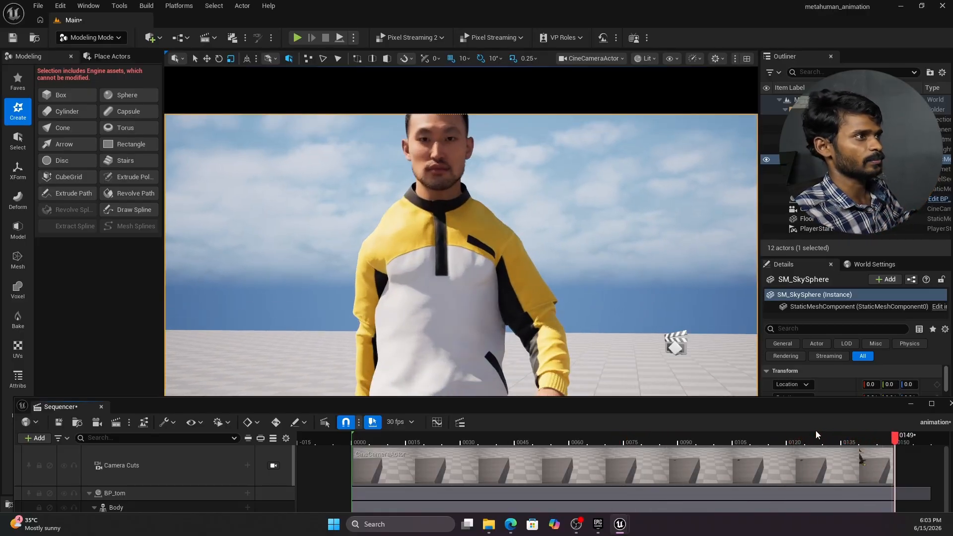
key("space")
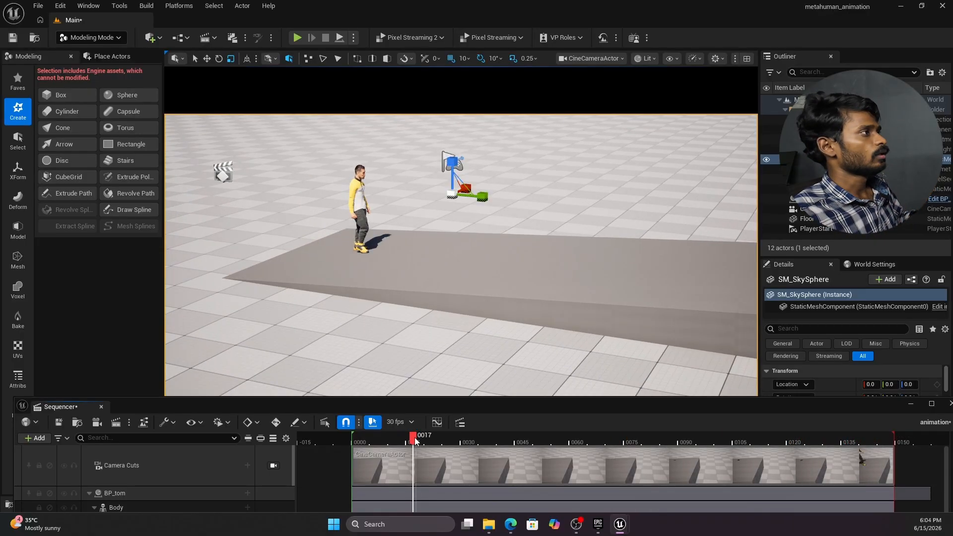